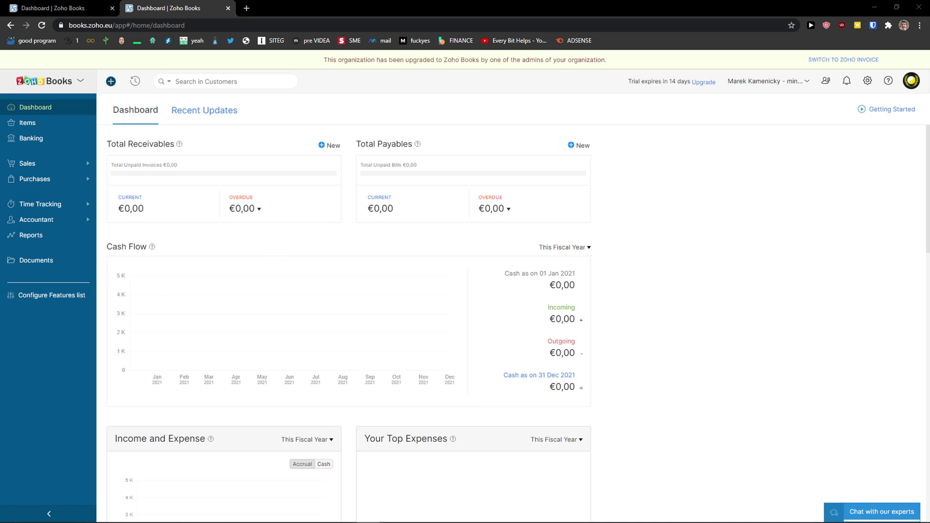
Enlarge the page and switch to the demo account's dashboard showing SGD receivables and payables
key("ctrl+plus")
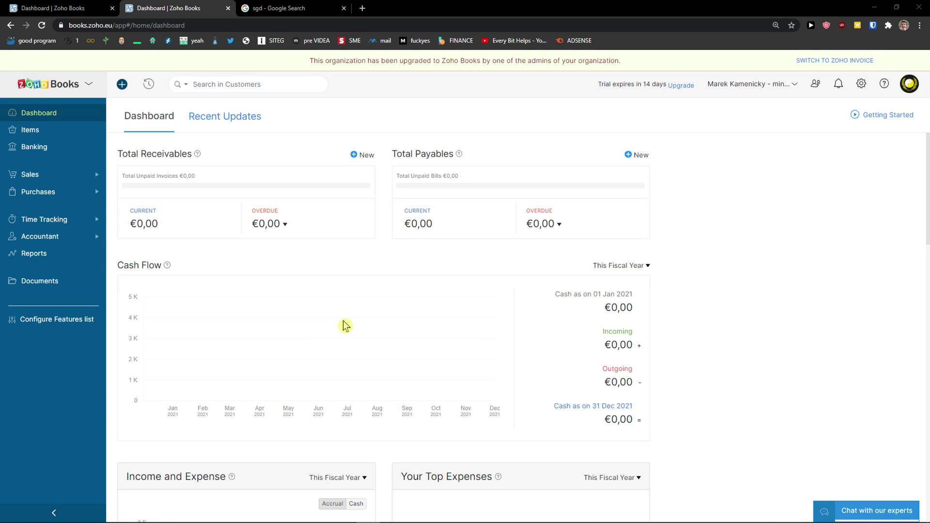
scroll(344, 325, "down", 1)
scroll(339, 319, "up", 1)
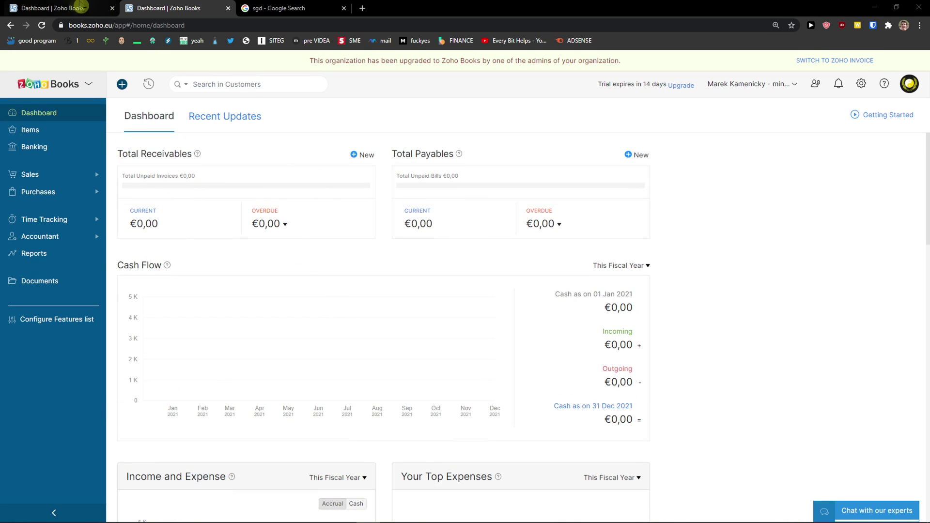
left_click(80, 9)
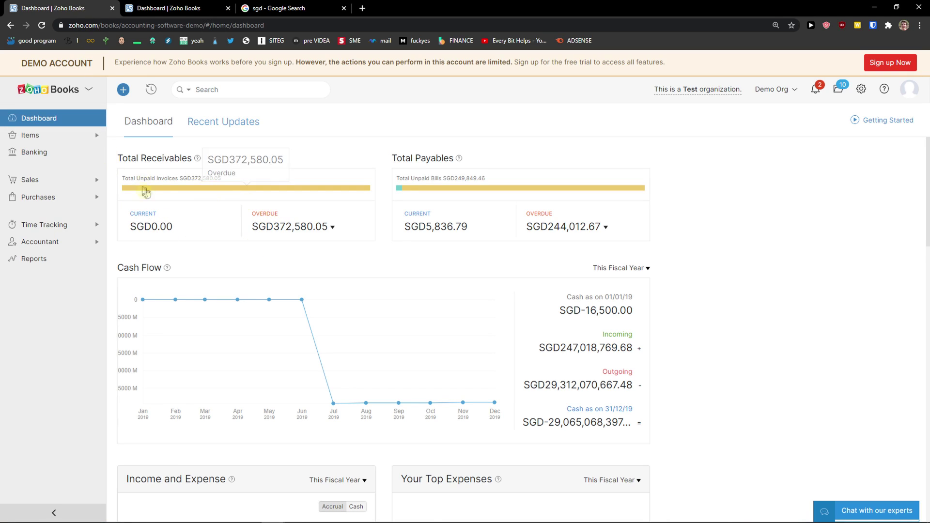
mouse_move(197, 160)
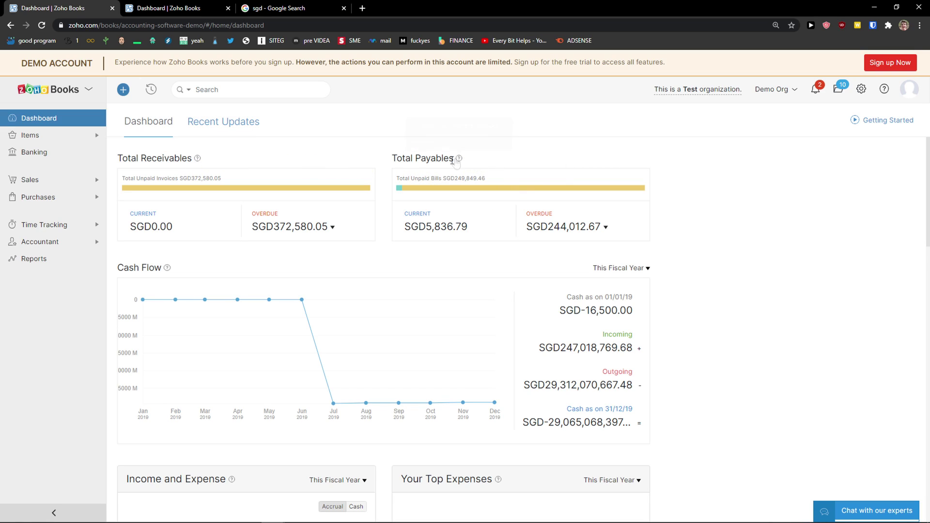
mouse_move(459, 160)
scroll(580, 237, "down", 1)
mouse_move(284, 256)
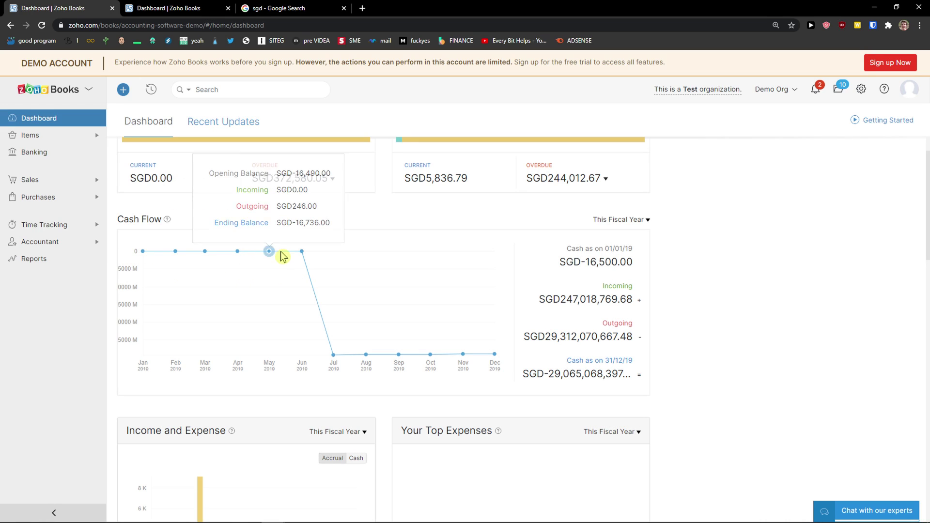
left_click(615, 224)
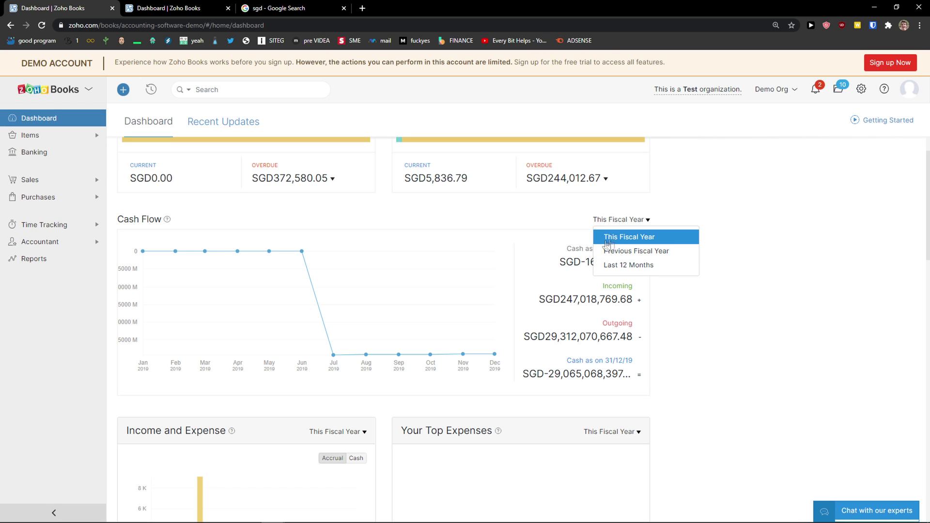
scroll(406, 300, "down", 3)
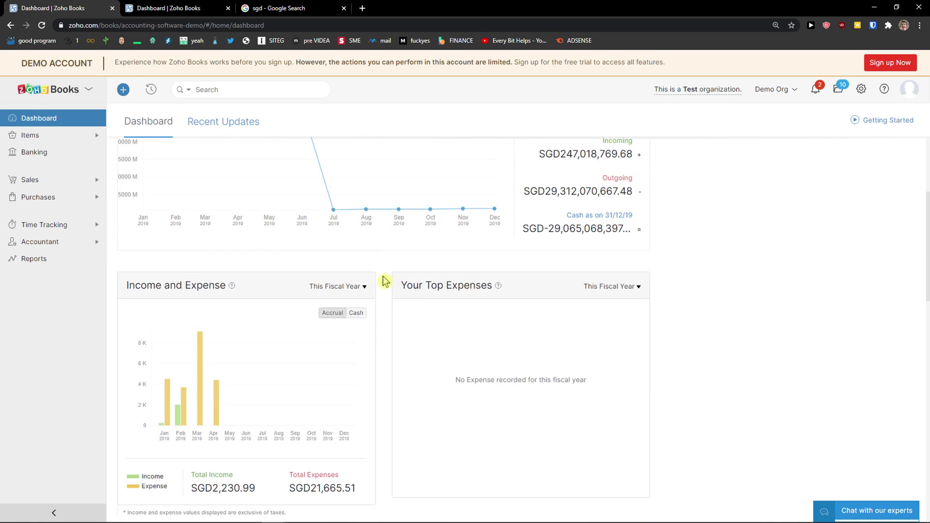
scroll(257, 301, "down", 2)
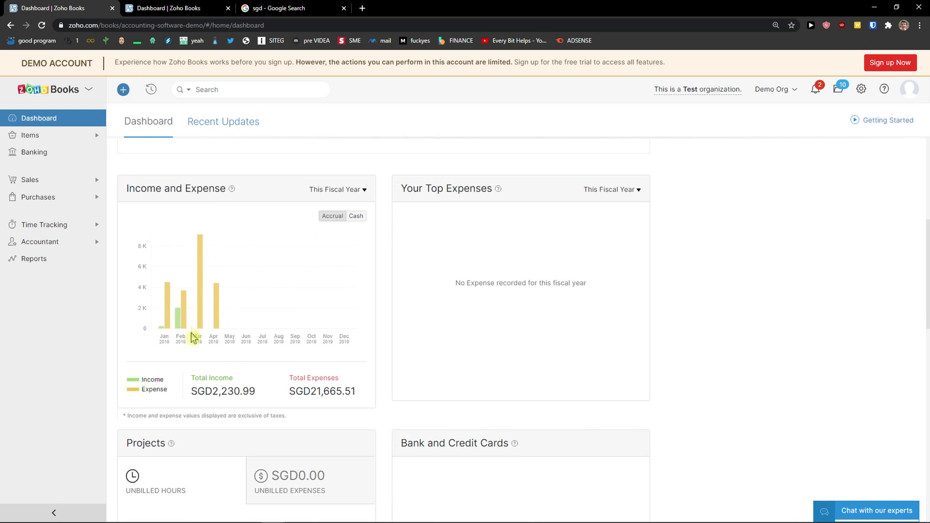
mouse_move(177, 318)
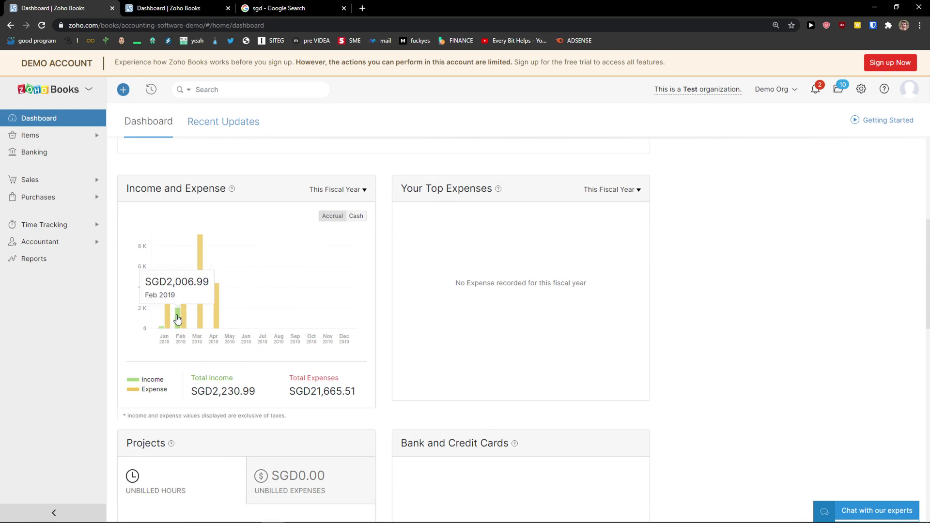
left_click(359, 190)
left_click(510, 305)
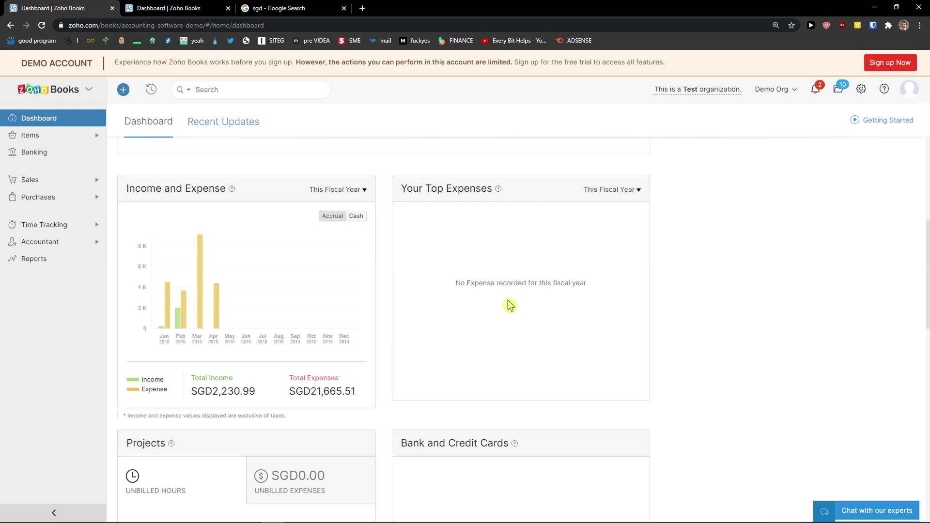
scroll(427, 203, "down", 4)
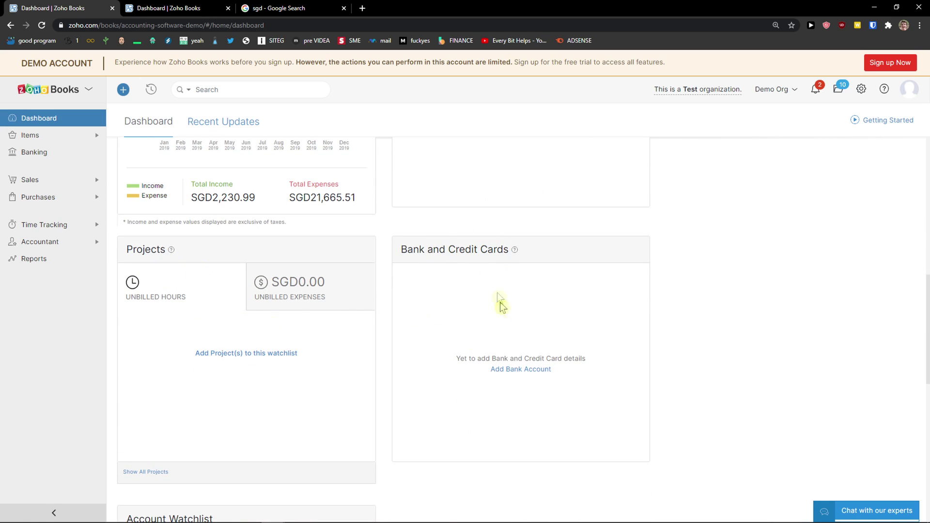
scroll(407, 333, "down", 1)
scroll(407, 333, "down", 4)
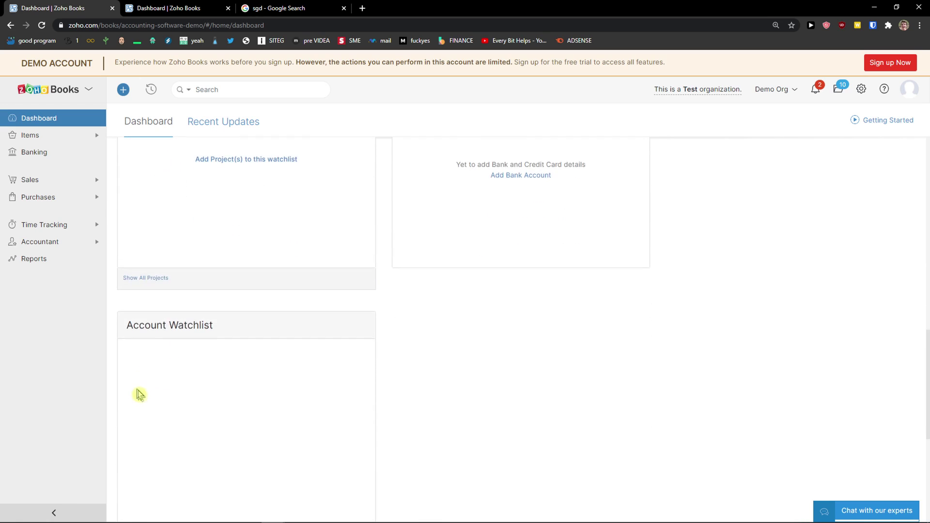
scroll(454, 357, "up", 9)
left_click(201, 122)
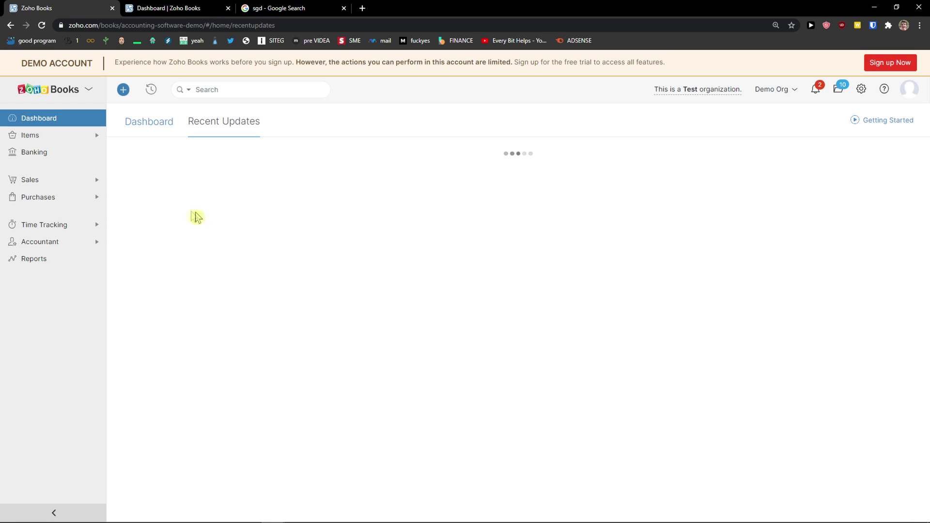
scroll(224, 246, "down", 3)
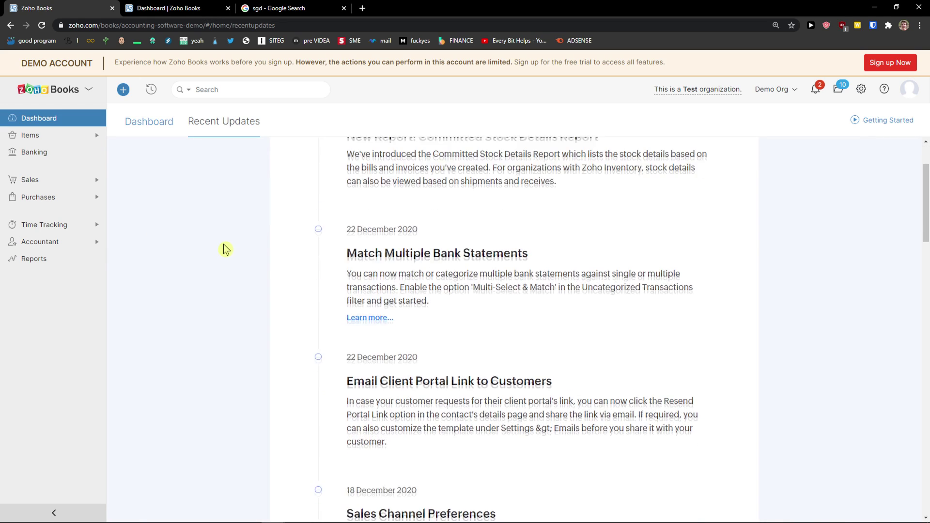
middle_click(235, 248)
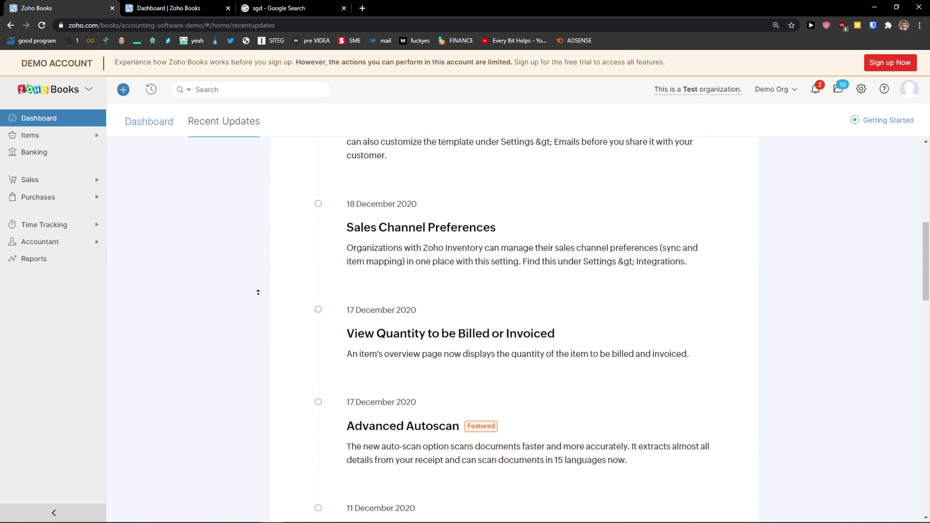
left_click(164, 122)
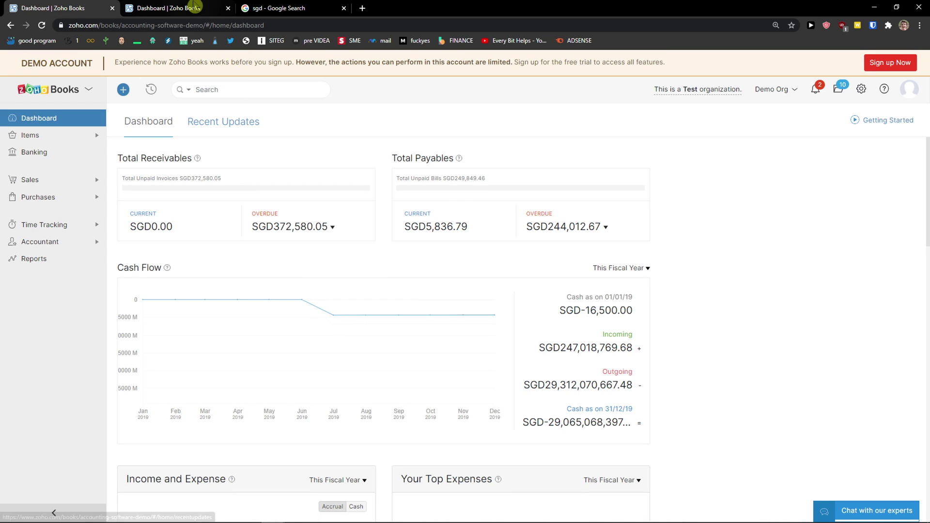
Return to the trial organization and start a new item from the Items list
left_click(170, 8)
scroll(225, 211, "down", 1)
scroll(223, 207, "up", 1)
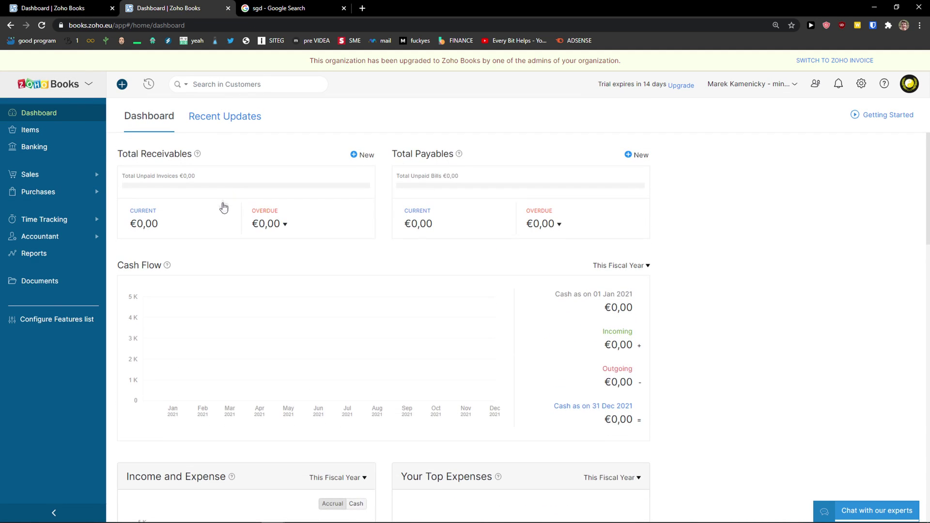
scroll(331, 203, "down", 8)
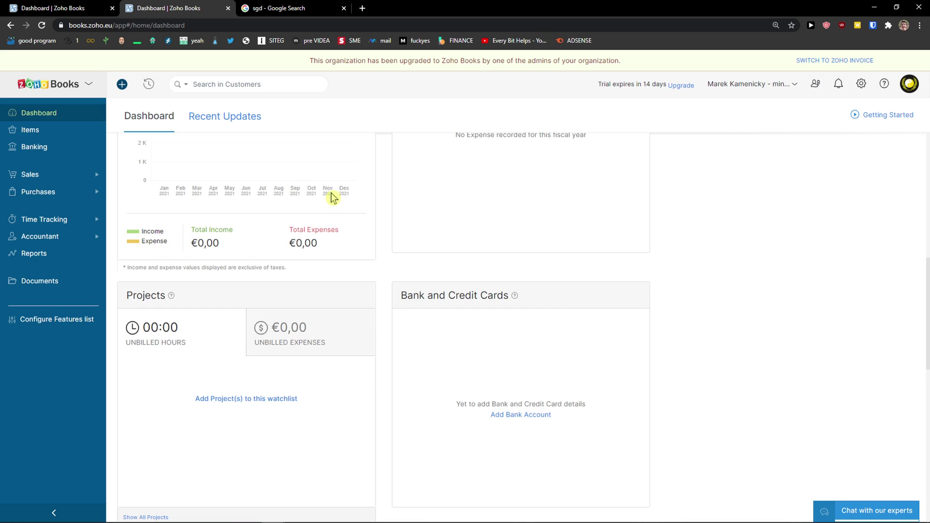
scroll(330, 194, "up", 5)
scroll(330, 193, "up", 3)
left_click(51, 134)
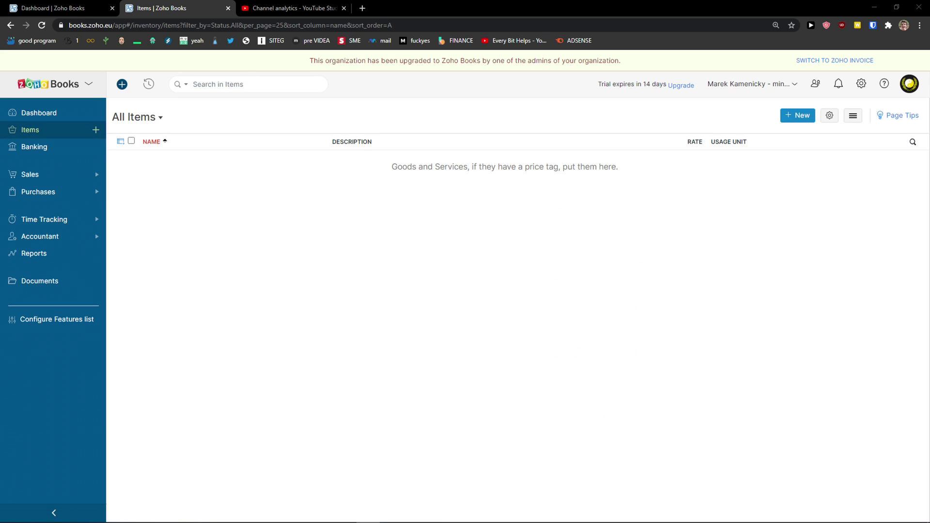
left_click(785, 116)
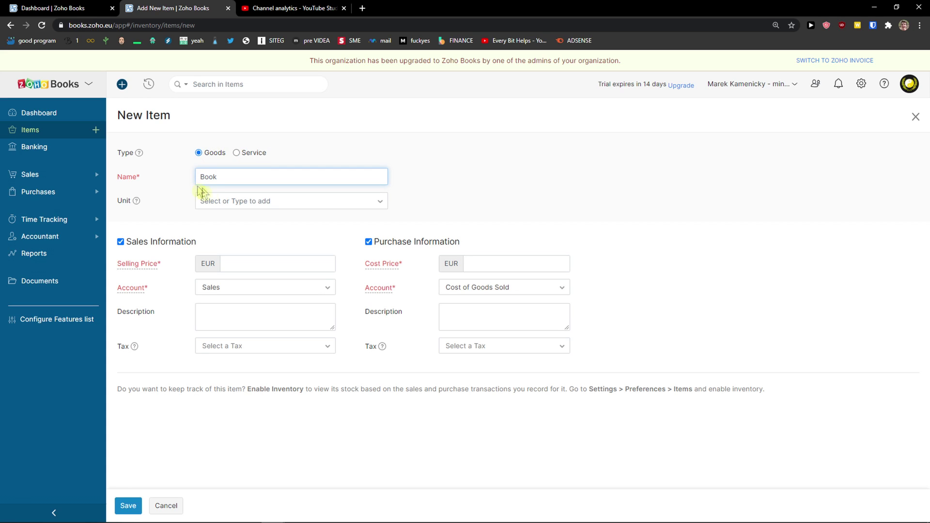
Save goods item Book Goods with unit box, selling price 50, cost price 40 and no tax
left_click(215, 200)
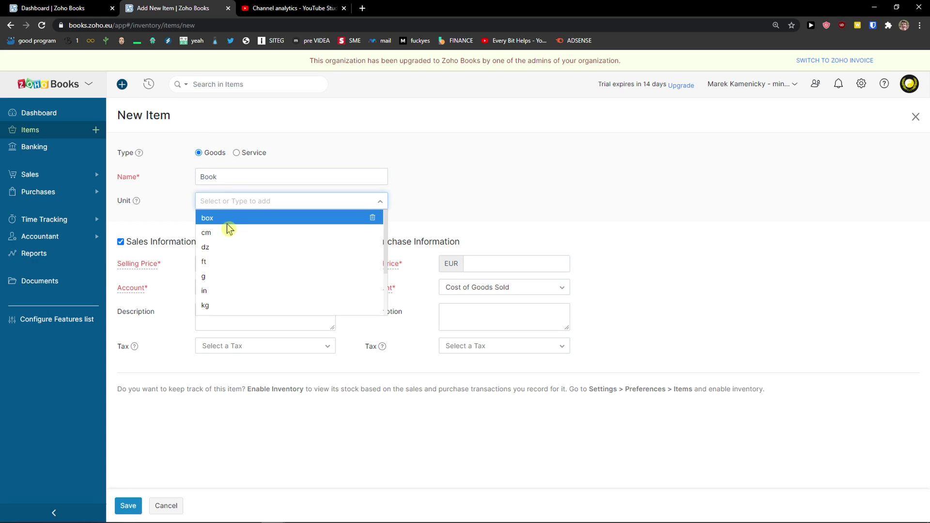
left_click(227, 220)
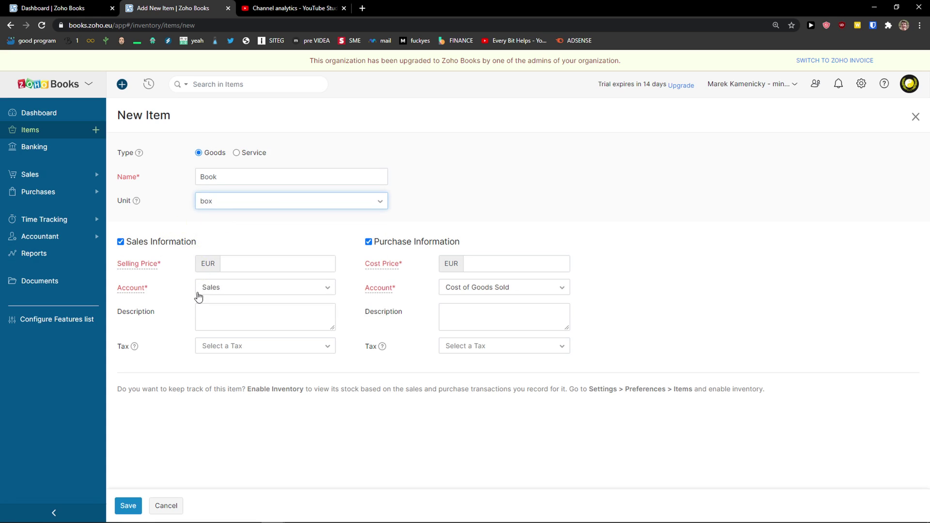
left_click(235, 264)
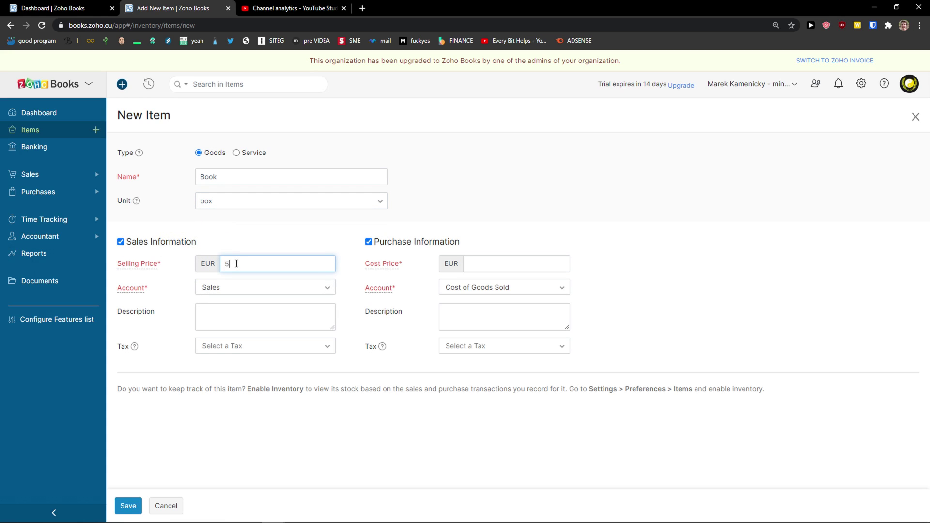
left_click(305, 254)
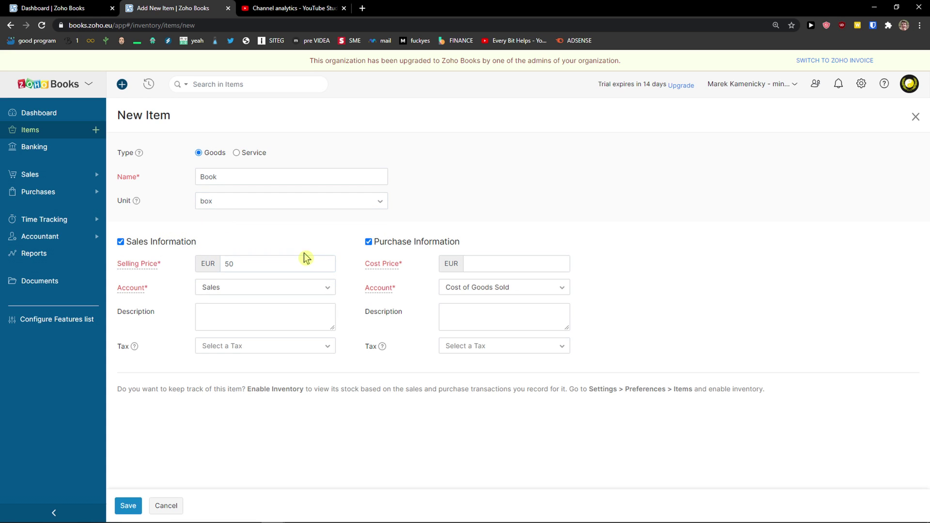
left_click(481, 262)
left_click(650, 303)
left_click(213, 356)
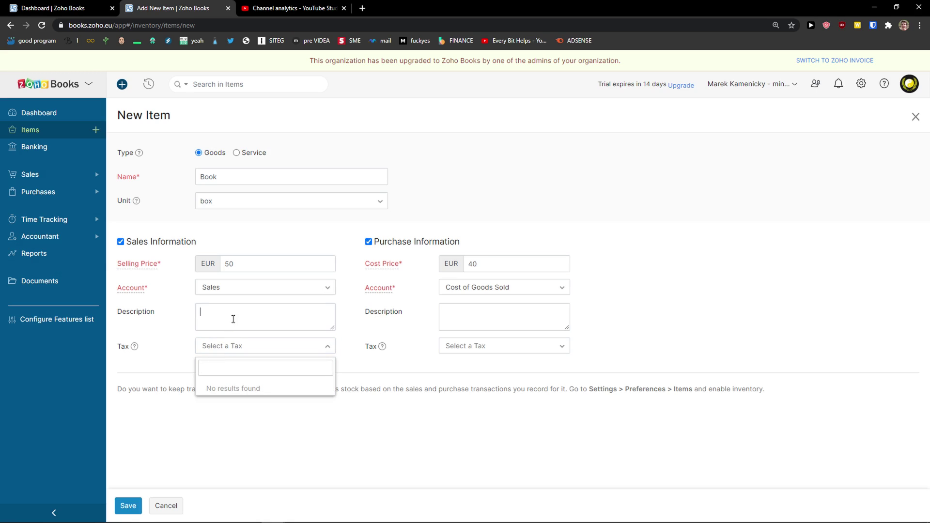
left_click(202, 315)
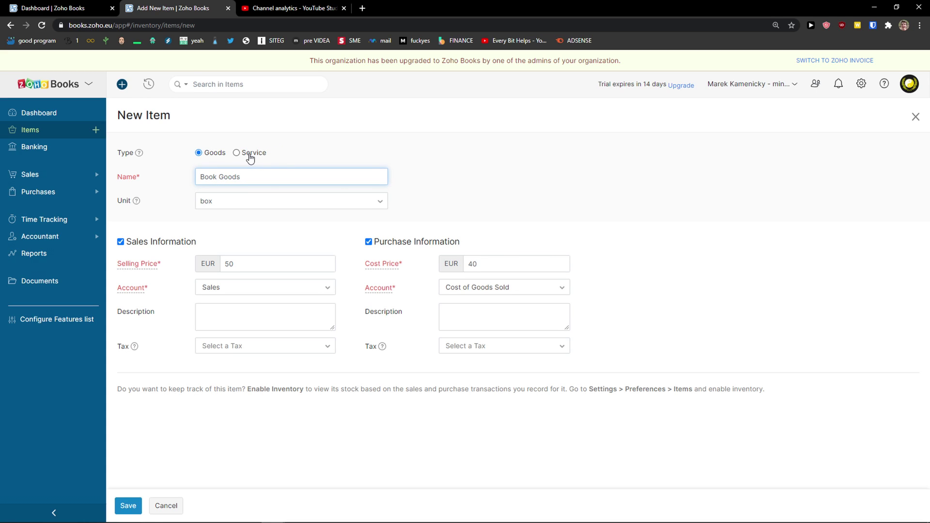
left_click(133, 505)
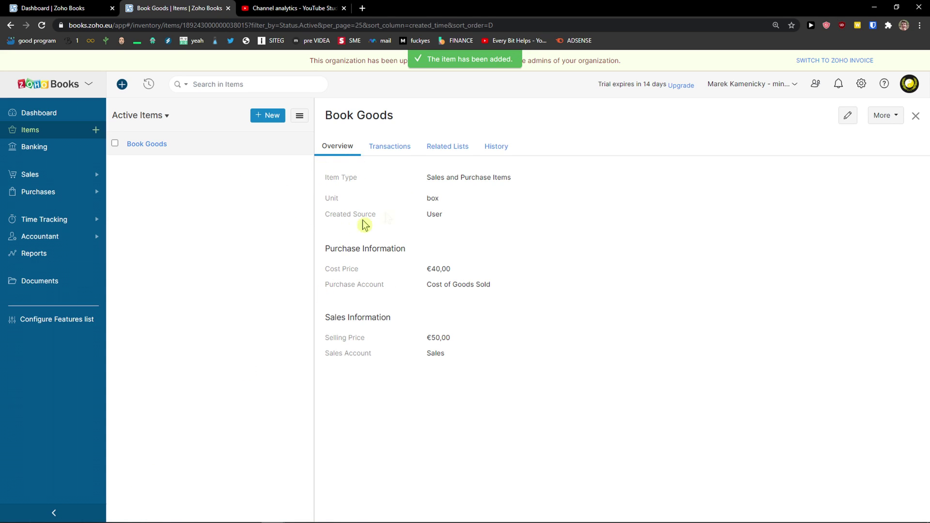
Start a new service item named Service 1, leaving the unit unset
left_click(60, 130)
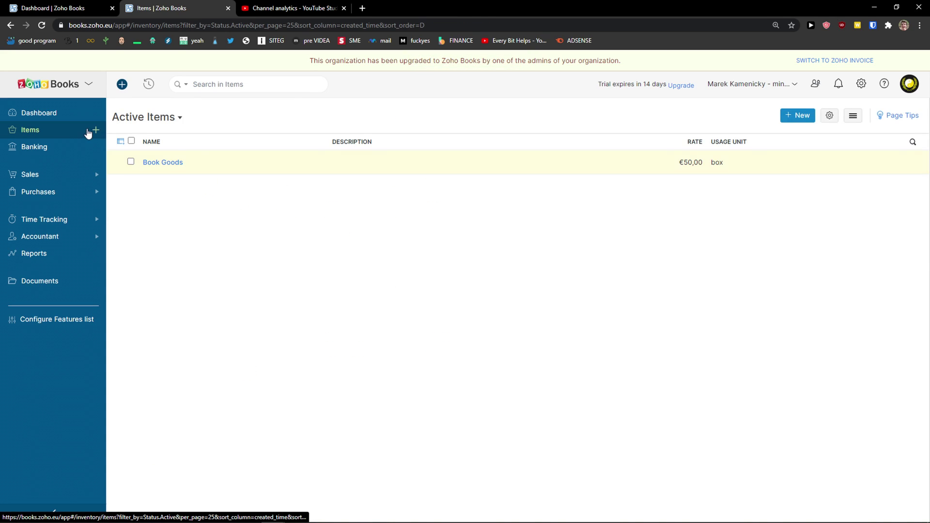
left_click(797, 115)
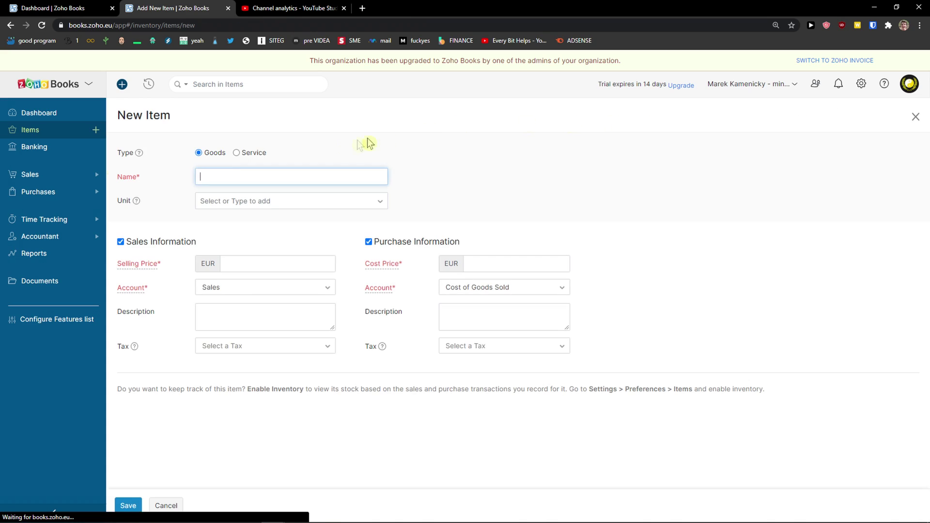
left_click(237, 153)
left_click(235, 174)
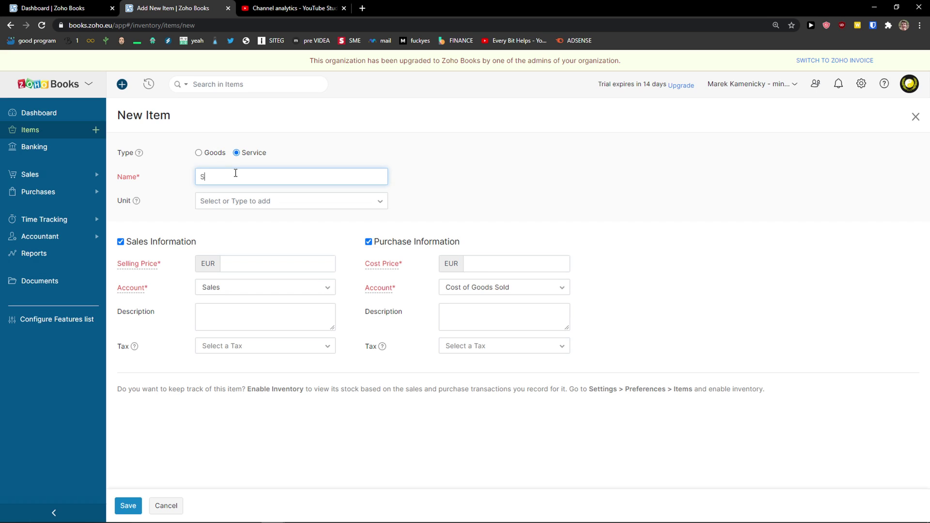
left_click(208, 200)
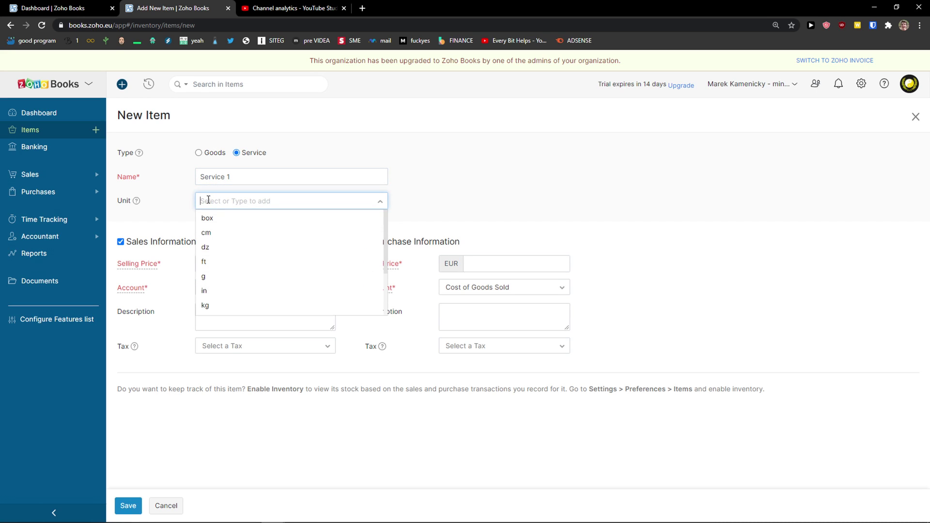
left_click(156, 215)
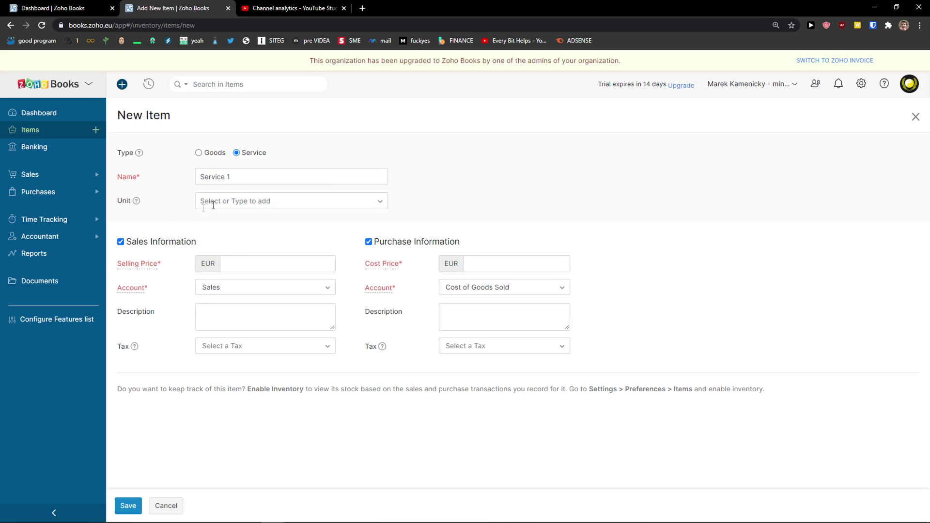
left_click(222, 201)
scroll(252, 286, "down", 2)
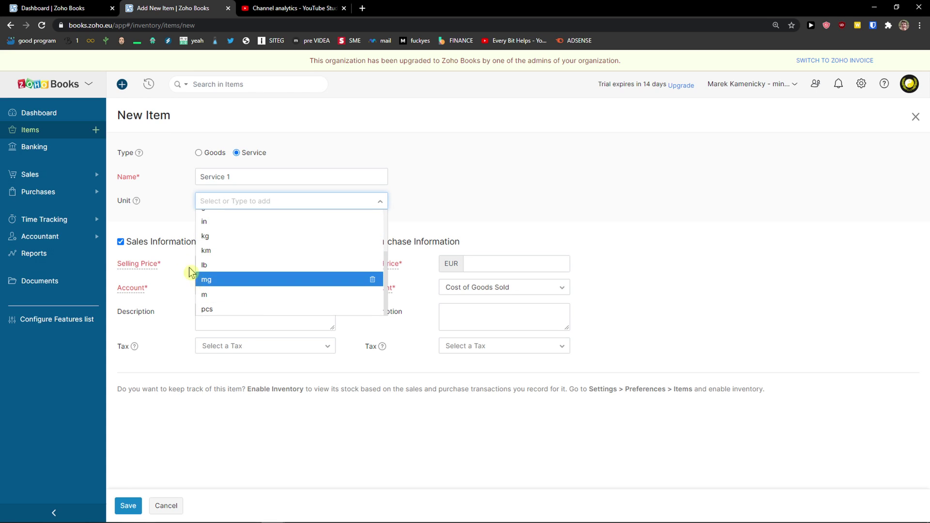
left_click(162, 223)
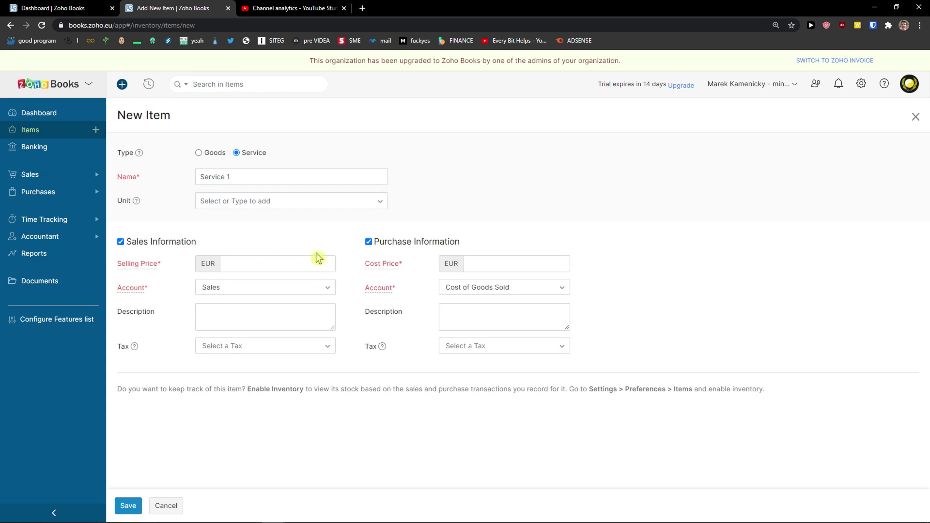
Save Service 1 with selling price 100, cost price 50 and Cost of Goods Sold as purchase account
left_click(242, 265)
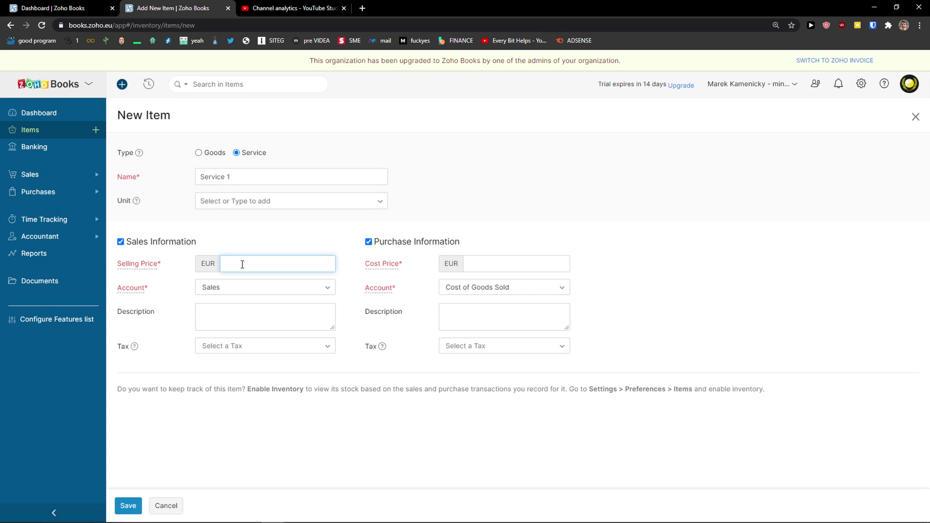
left_click(525, 266)
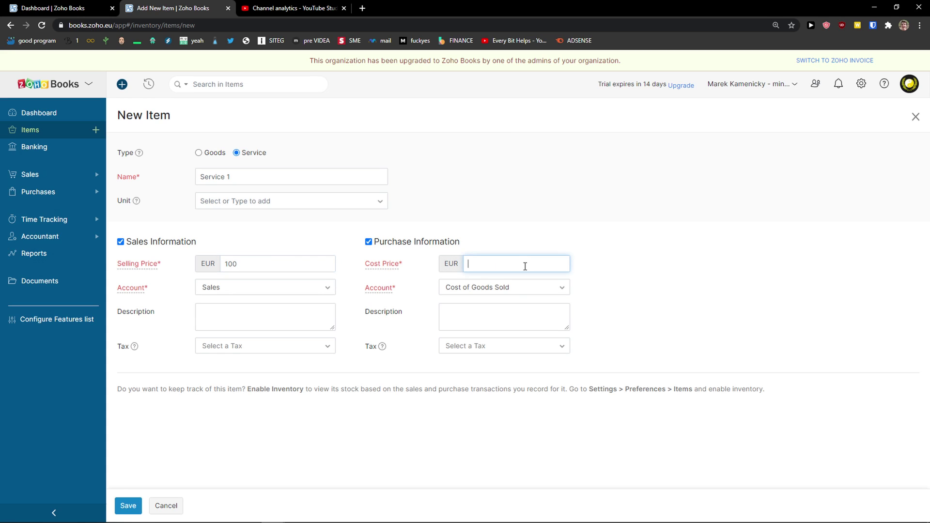
left_click(249, 290)
left_click(469, 289)
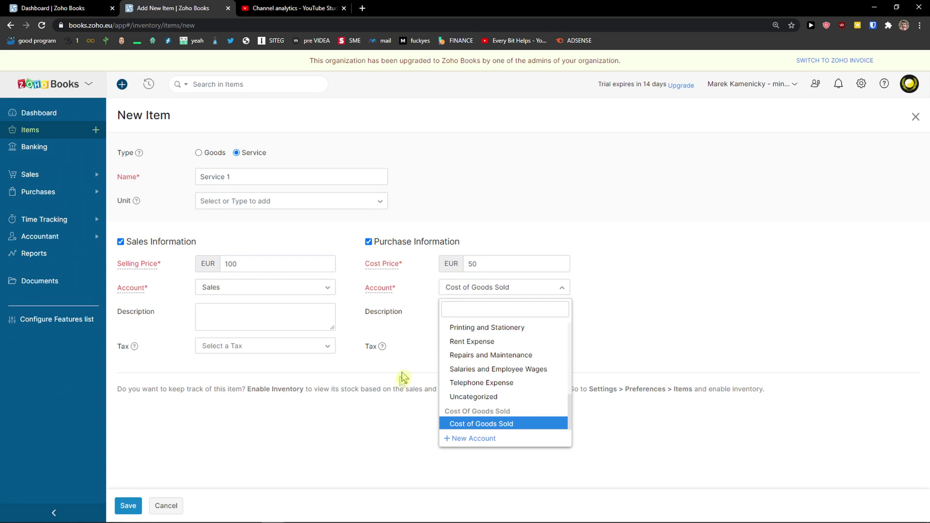
left_click(387, 380)
left_click(128, 505)
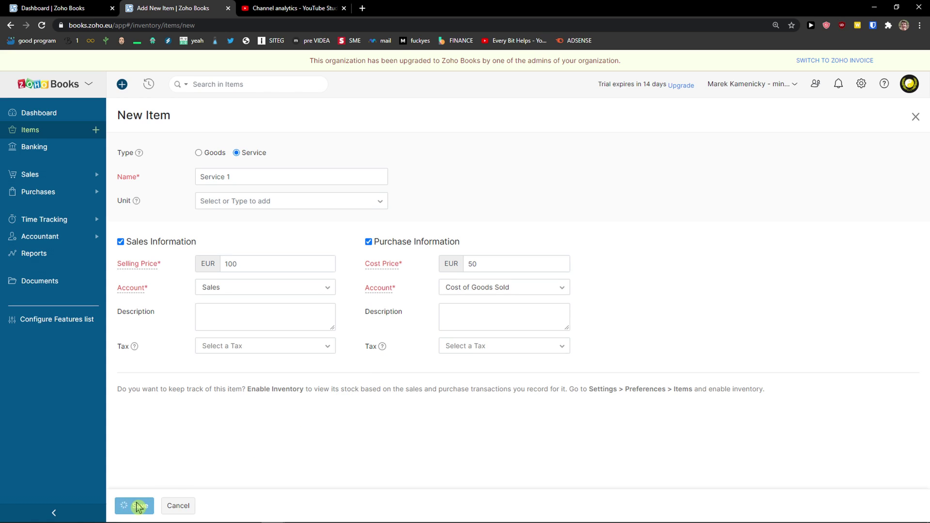
left_click(195, 167)
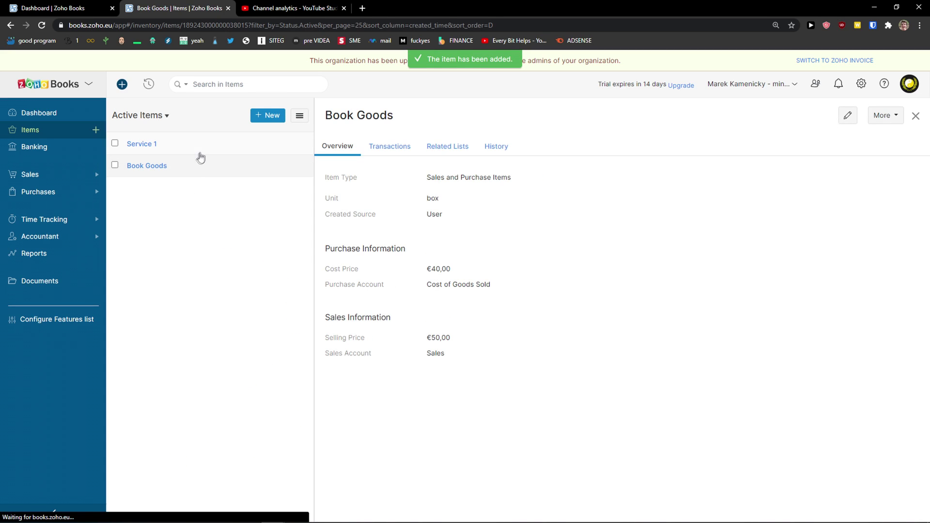
left_click(199, 150)
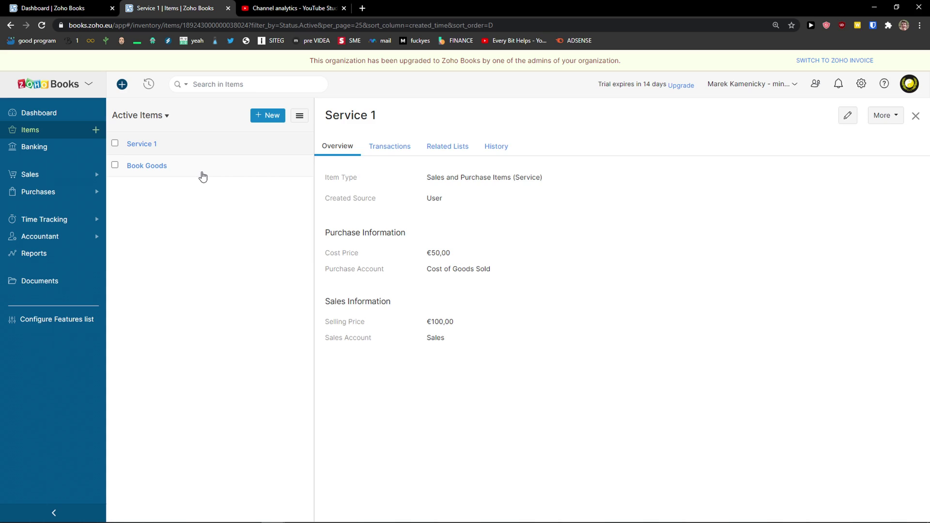
left_click(202, 173)
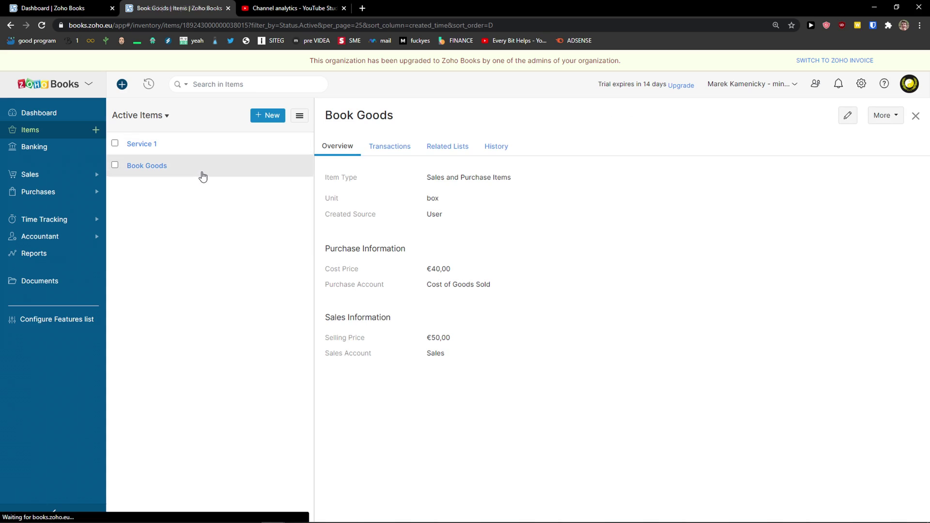
Open the manual Add Bank or Credit Card form in Banking, preset to Bank and EUR
left_click(47, 152)
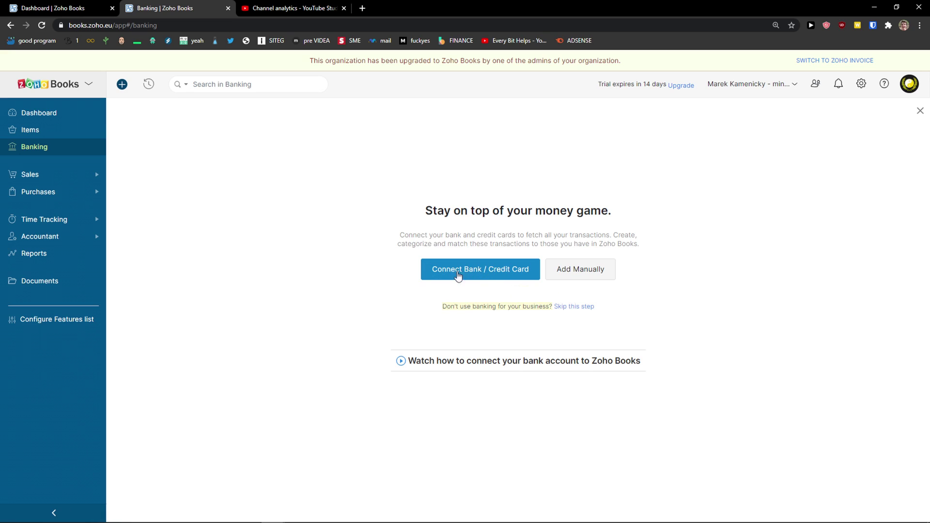
left_click(579, 274)
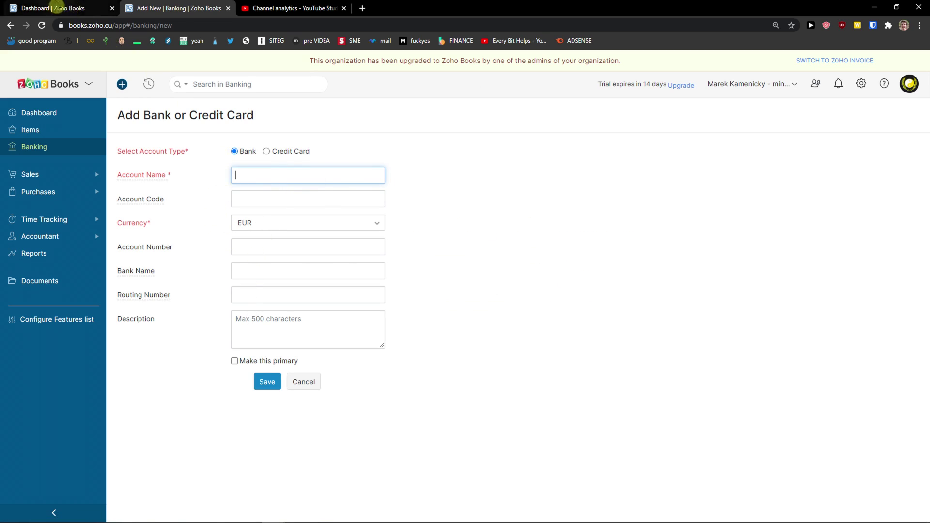
left_click(36, 8)
left_click(35, 153)
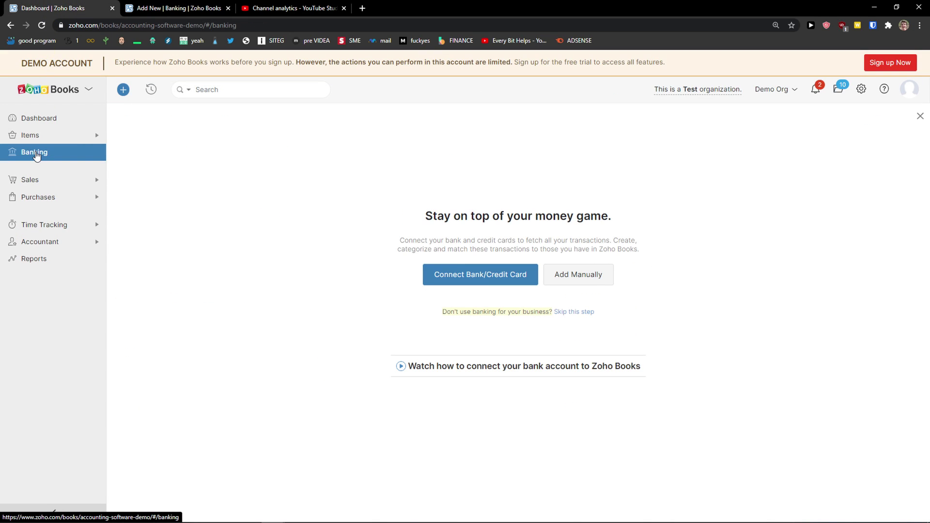
left_click(134, 14)
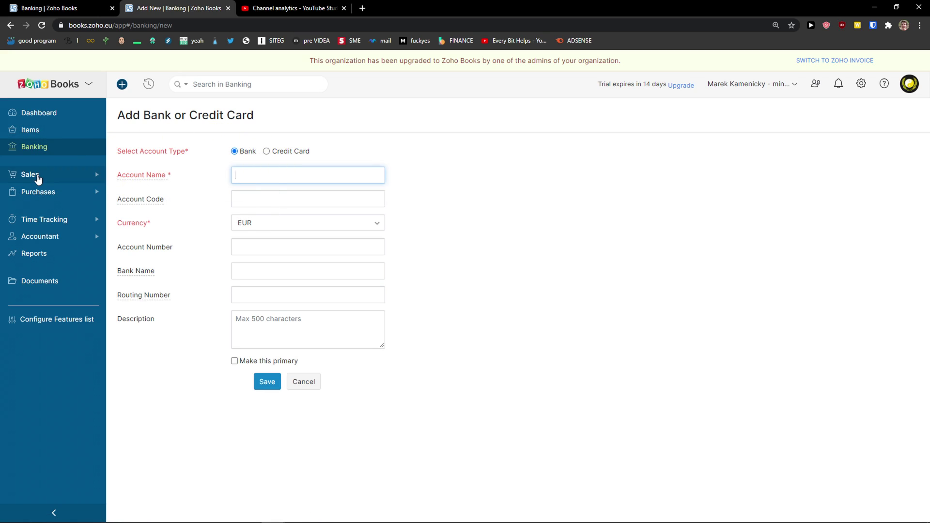
left_click(80, 179)
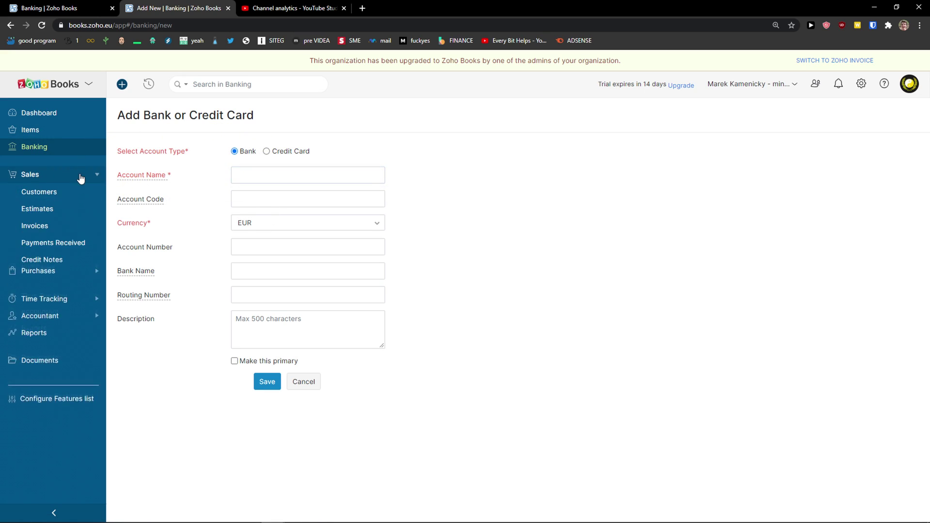
left_click(60, 178)
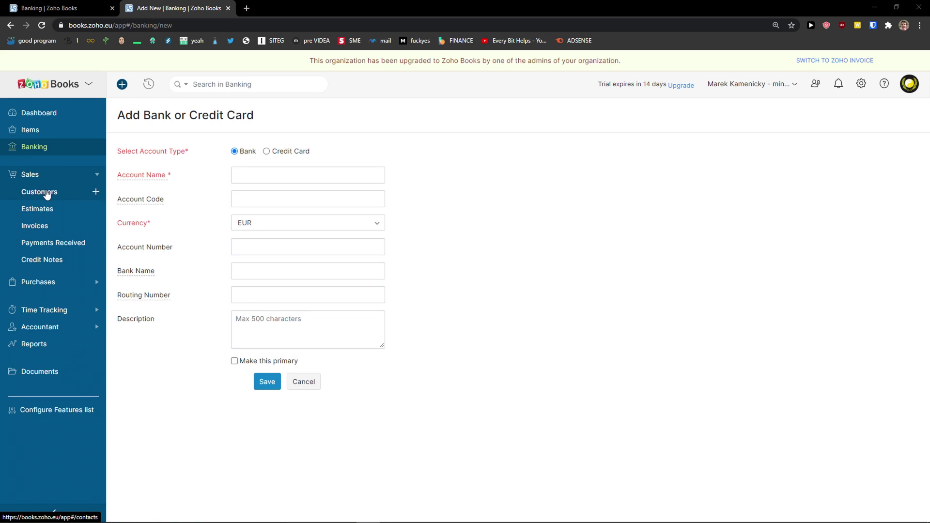
Open a blank new customer form from the Customers list
left_click(94, 192)
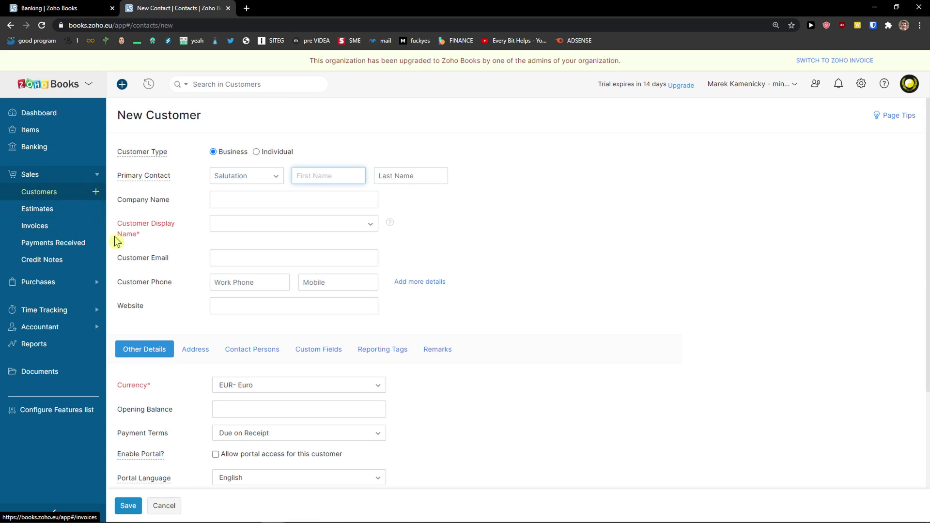
left_click(62, 197)
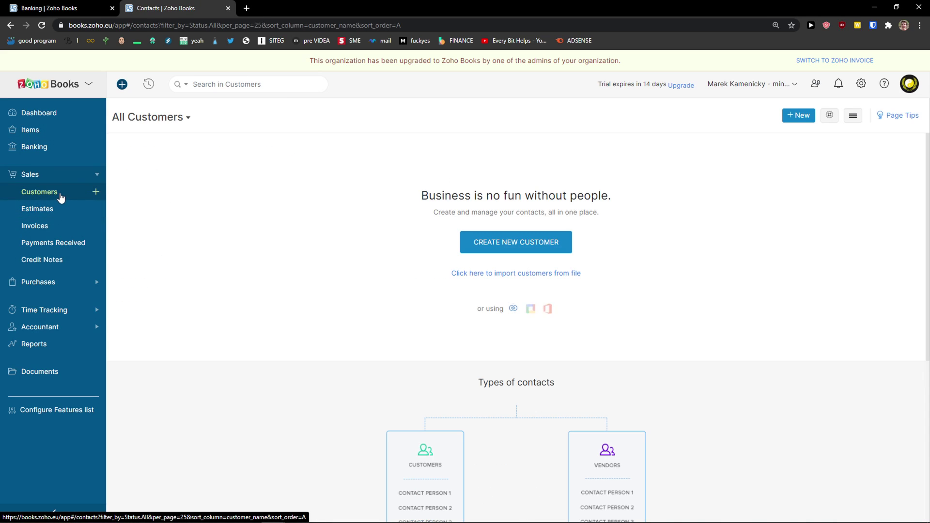
left_click(499, 252)
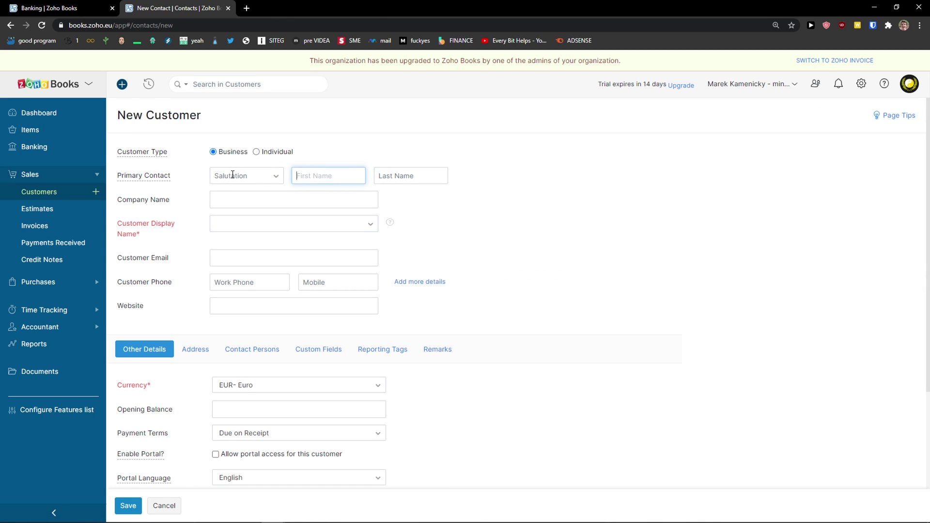
left_click(263, 180)
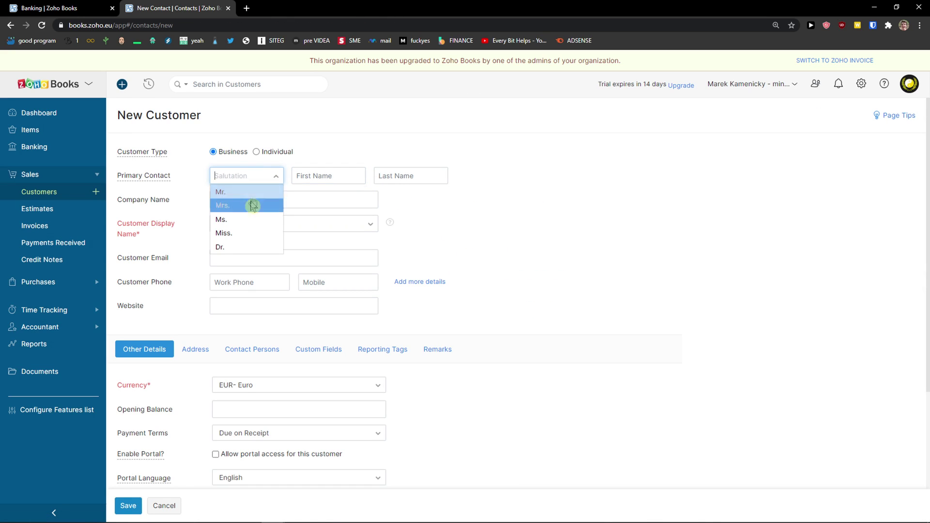
left_click(310, 177)
Autofill the contact's name, e-mail, phone and company, using the company as display name
left_click(315, 201)
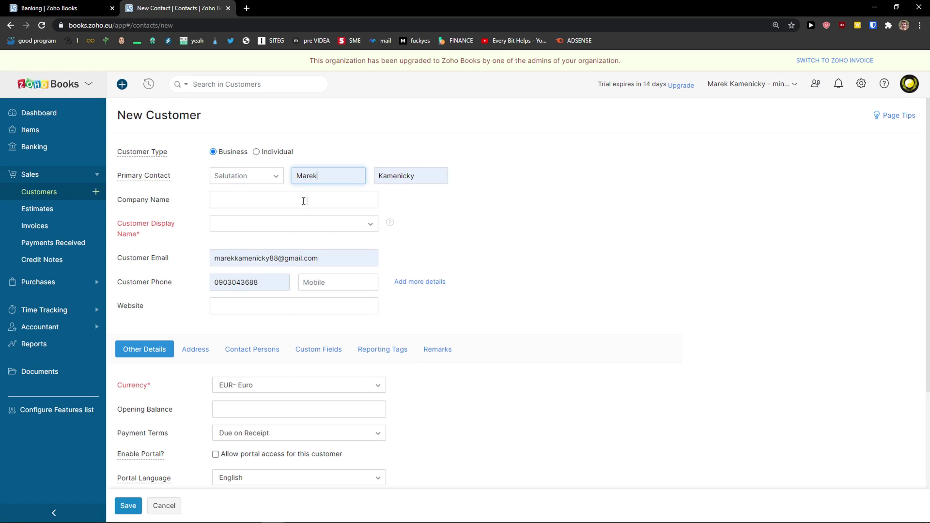
left_click(249, 199)
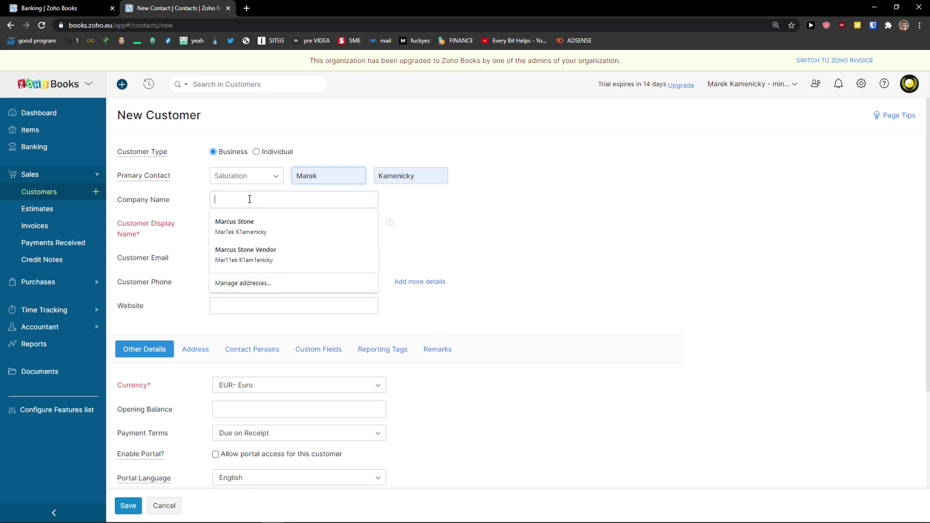
left_click(233, 221)
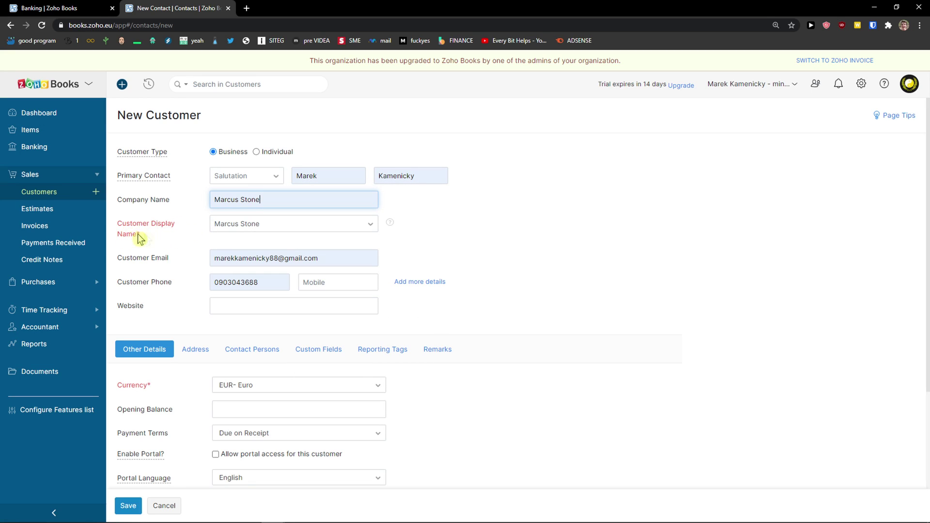
left_click(236, 227)
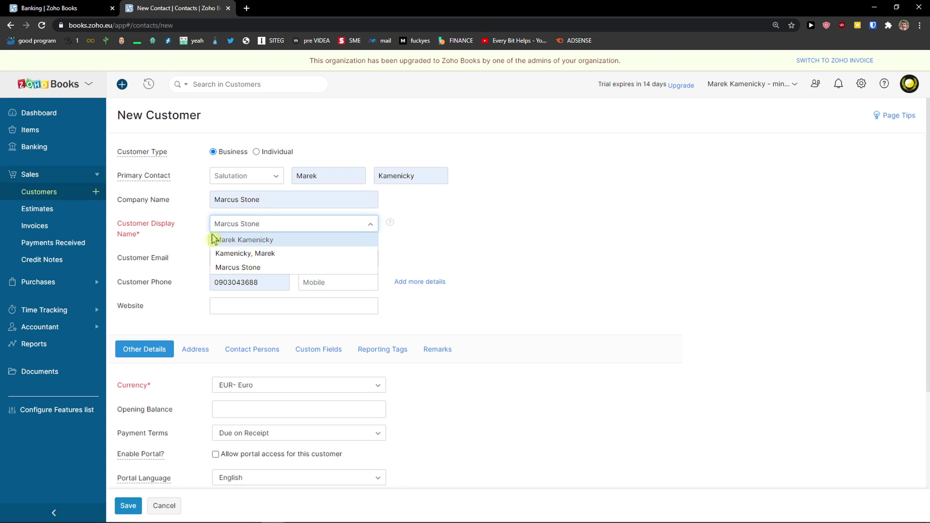
left_click(224, 266)
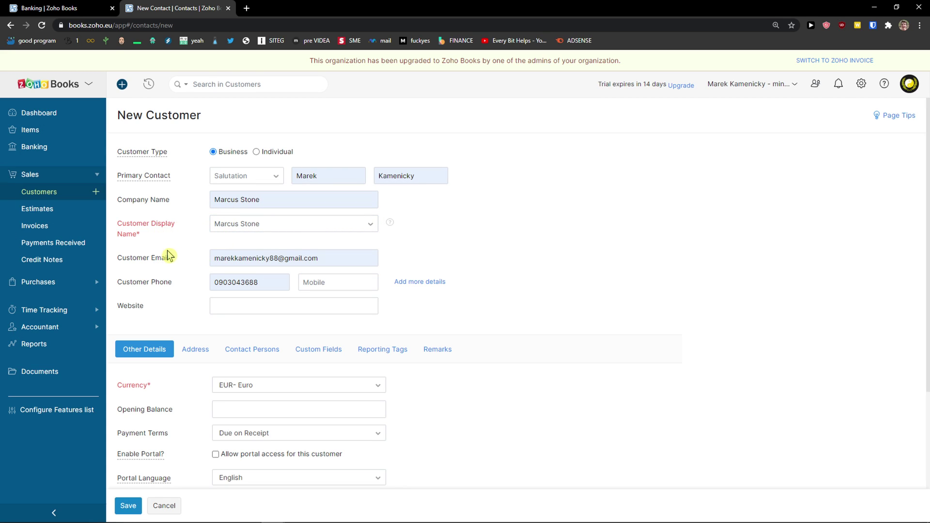
scroll(166, 252, "down", 1)
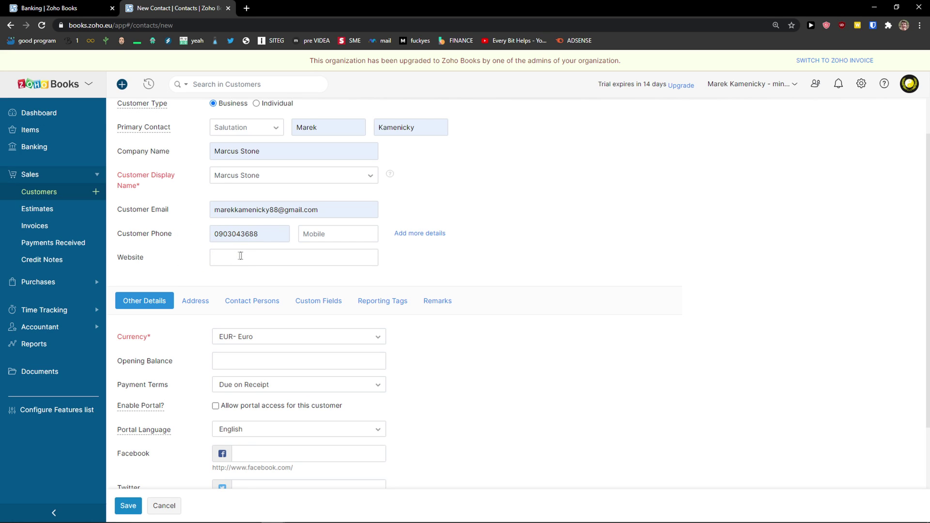
scroll(240, 255, "down", 2)
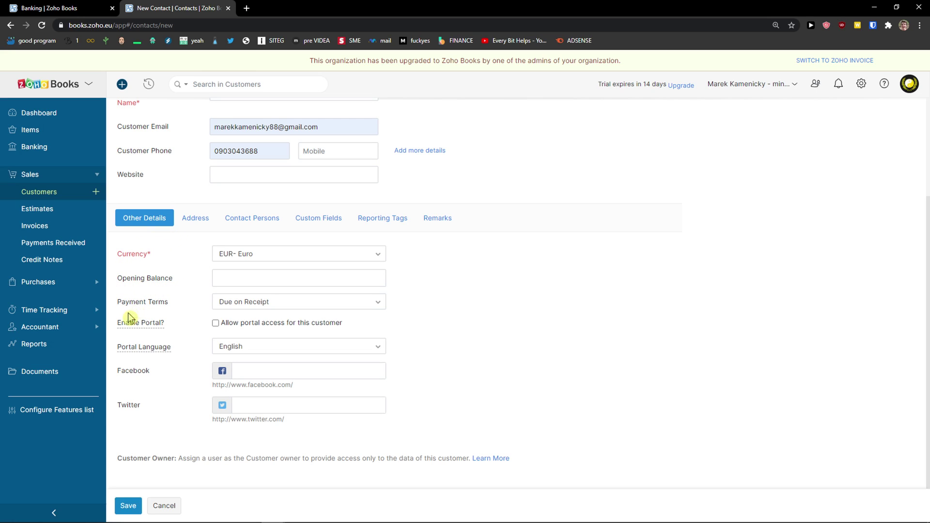
left_click(196, 224)
Review contact persons, custom fields and reporting tags, then save the new EUR customer
scroll(220, 276, "down", 1)
scroll(216, 288, "up", 2)
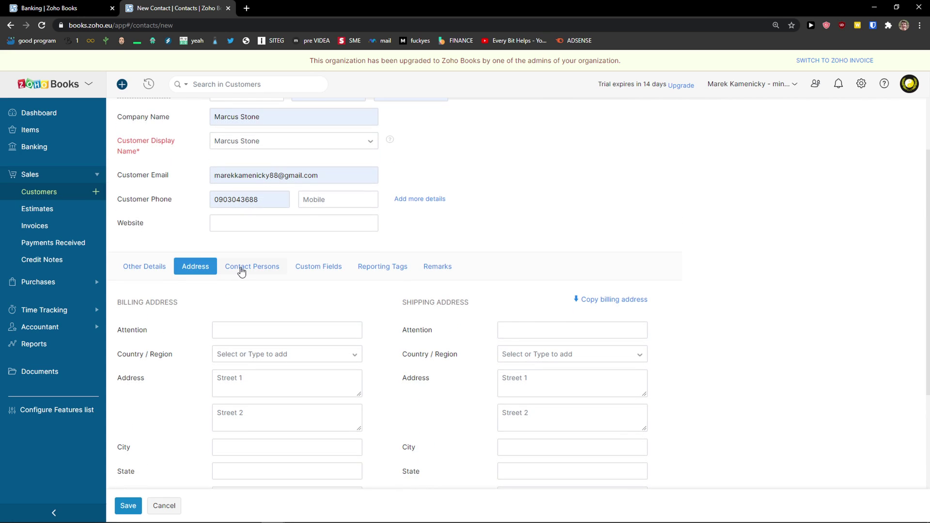
left_click(241, 272)
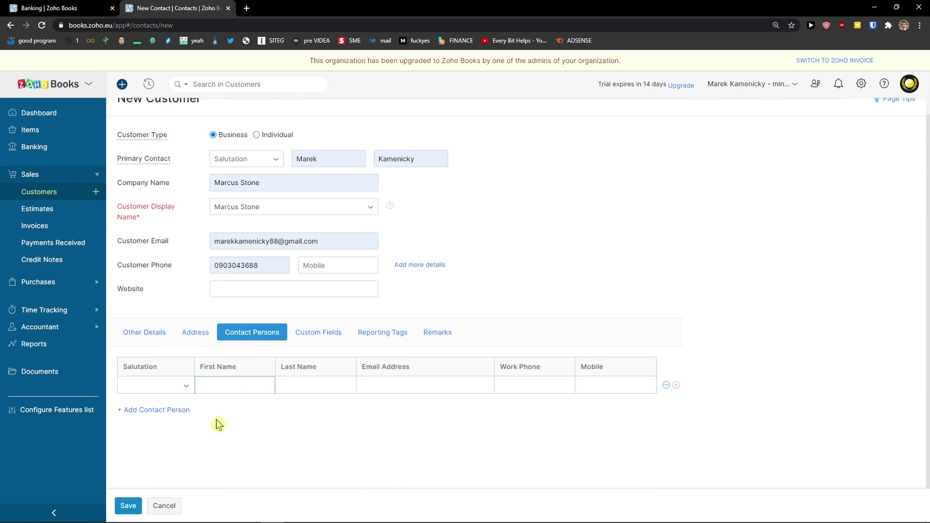
left_click(327, 342)
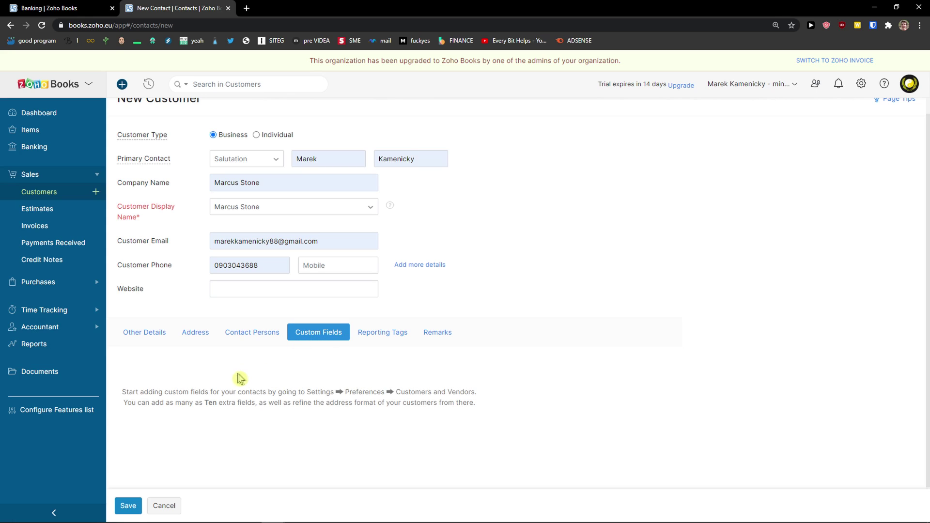
left_click(363, 336)
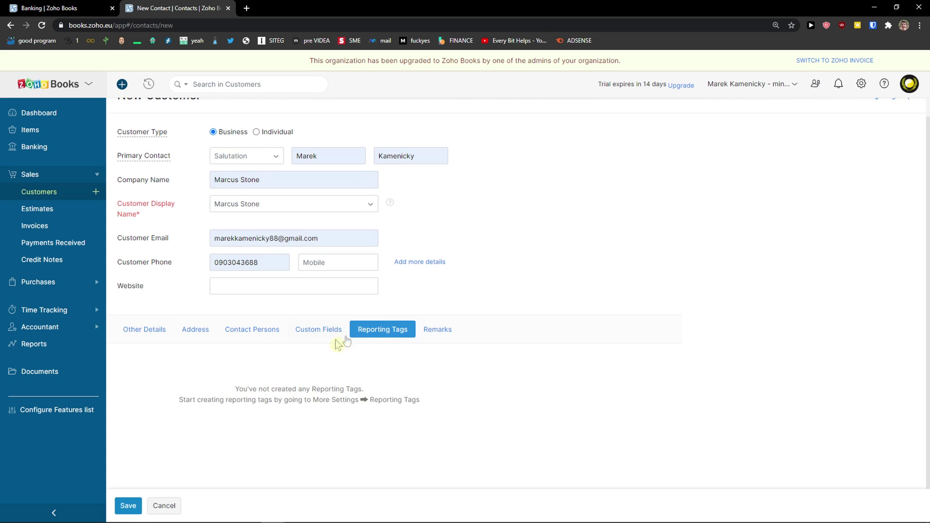
left_click(421, 333)
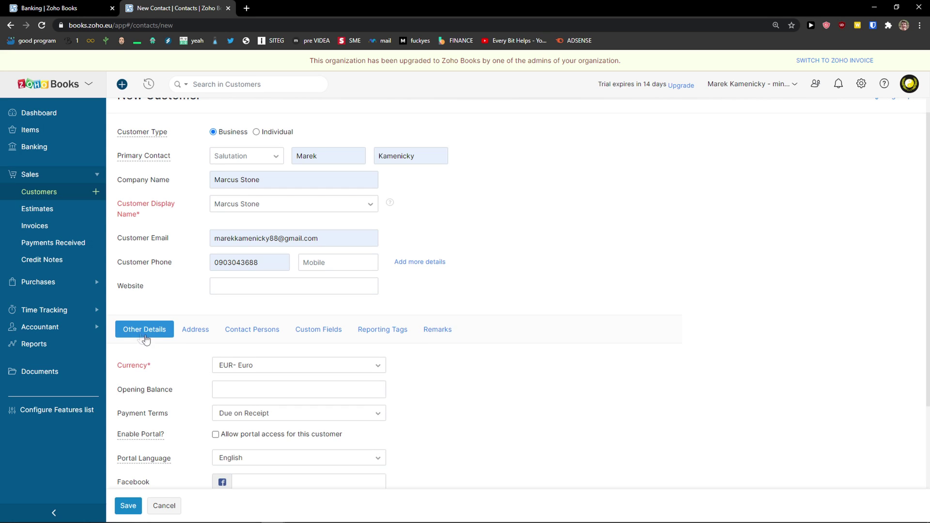
scroll(150, 340, "up", 1)
scroll(374, 309, "down", 3)
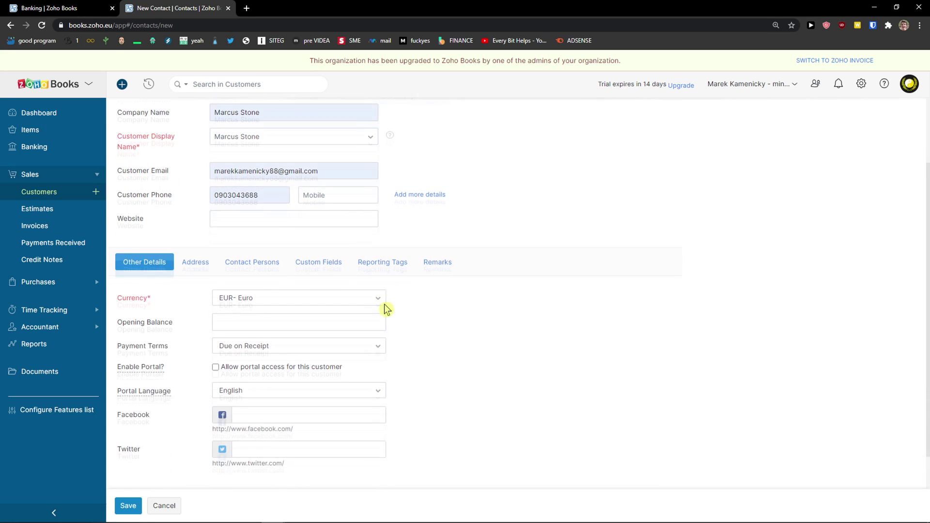
scroll(387, 301, "up", 3)
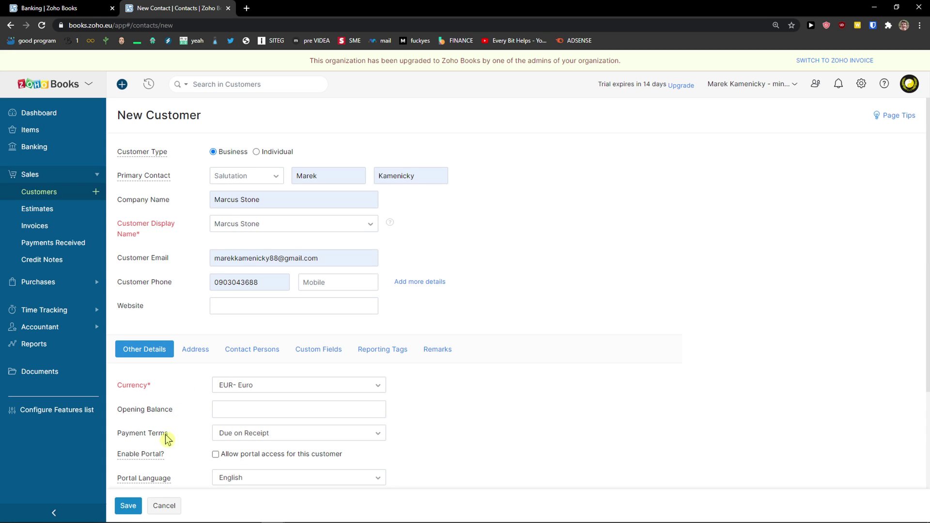
left_click(131, 506)
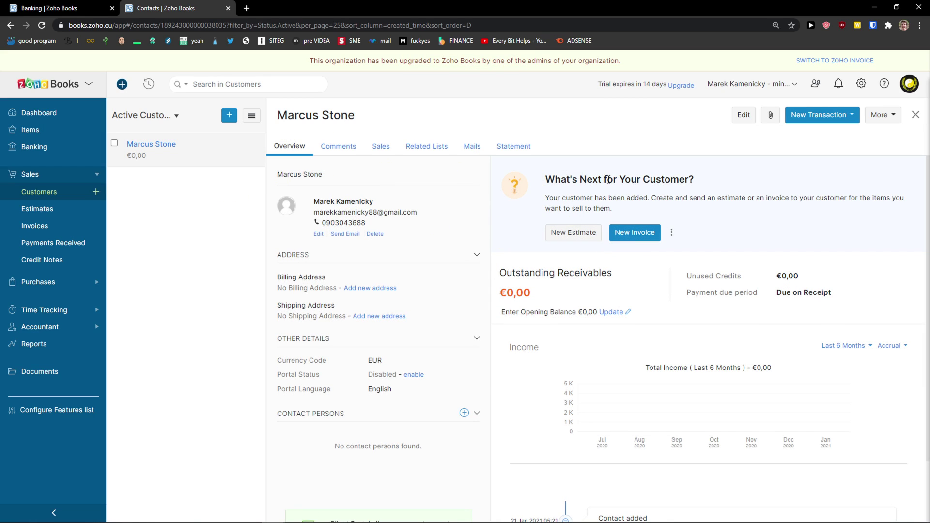
Go to the empty Estimates list and start a new estimate
scroll(595, 247, "down", 1)
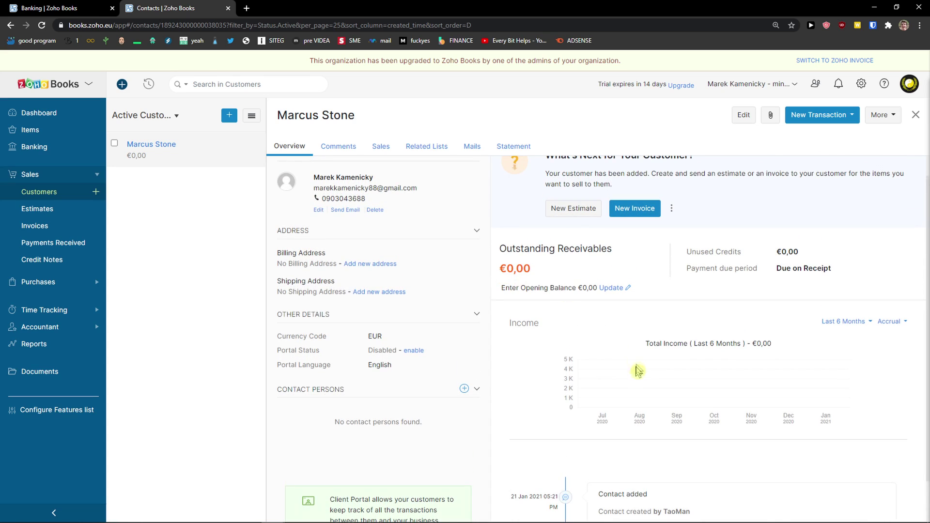
scroll(637, 373, "down", 2)
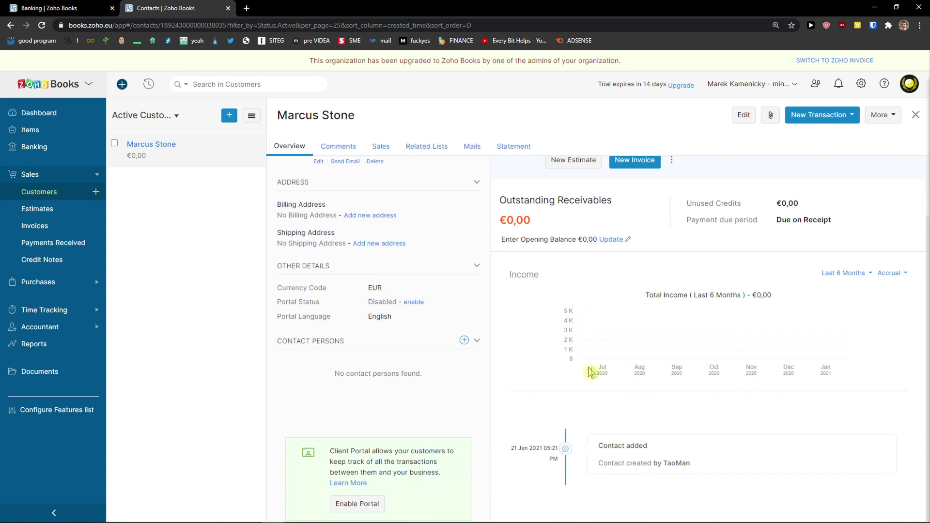
left_click(33, 208)
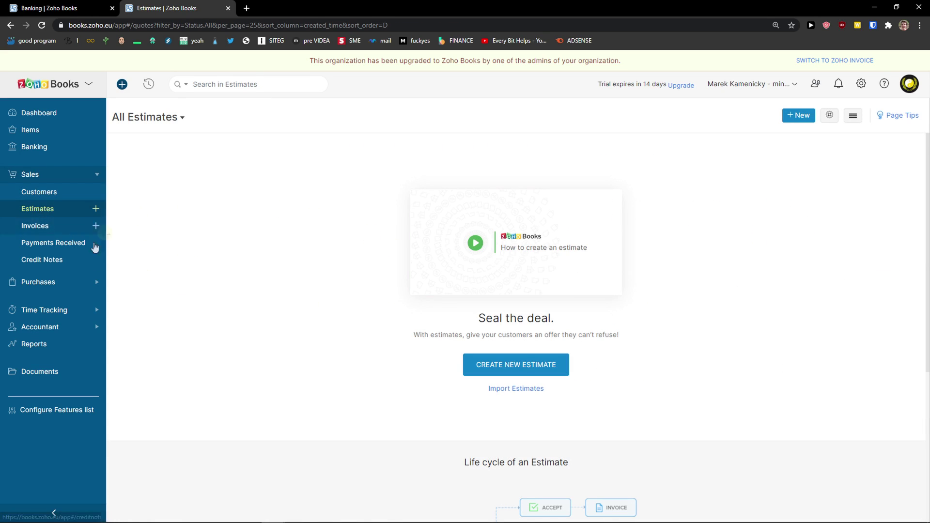
left_click(506, 370)
Give the estimate the saved customer, reference 101 and expiry date 22 Jan 2021
left_click(229, 156)
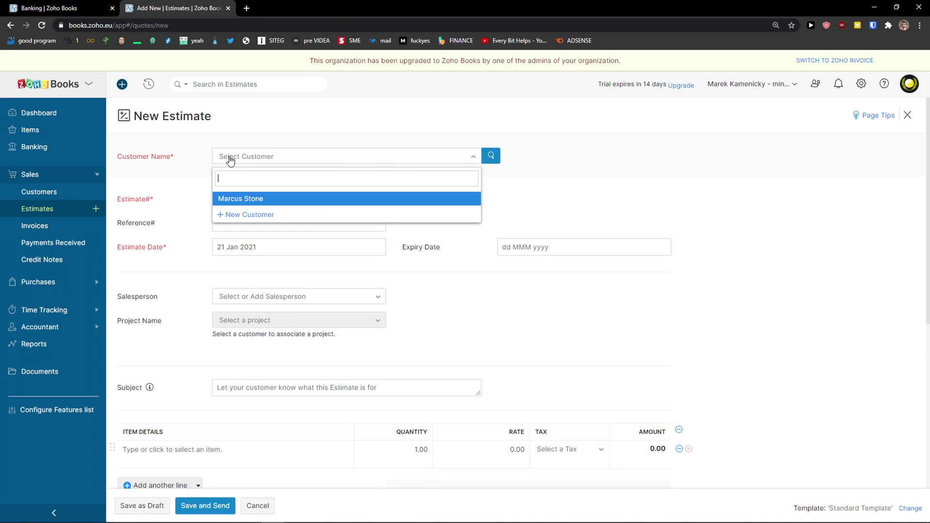
left_click(229, 198)
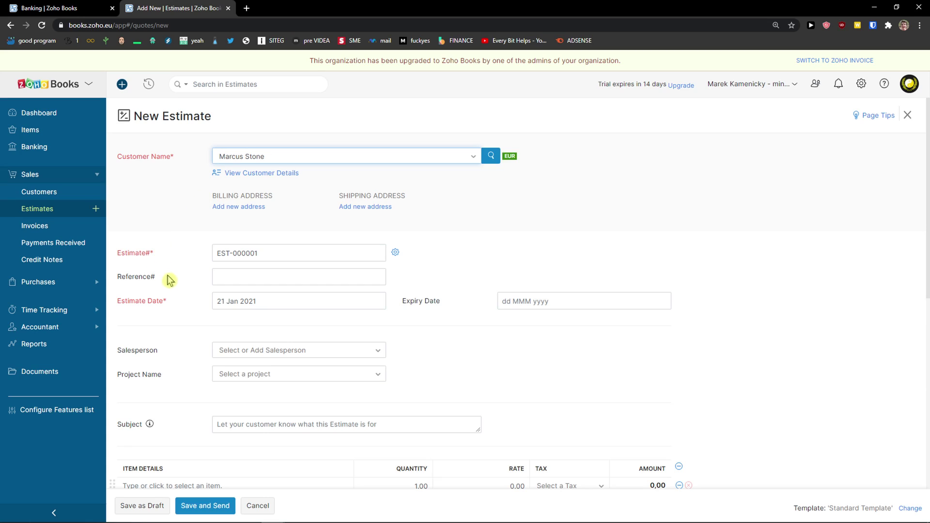
left_click(259, 254)
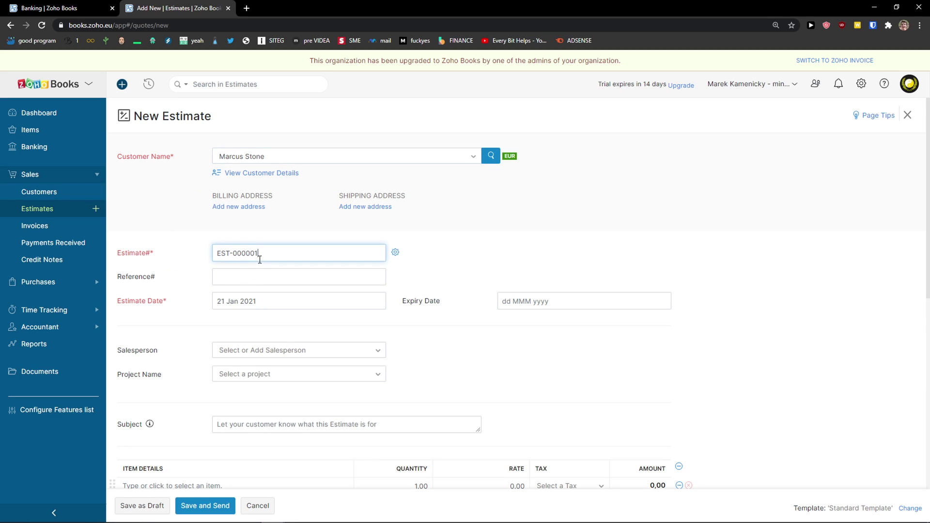
left_click(219, 279)
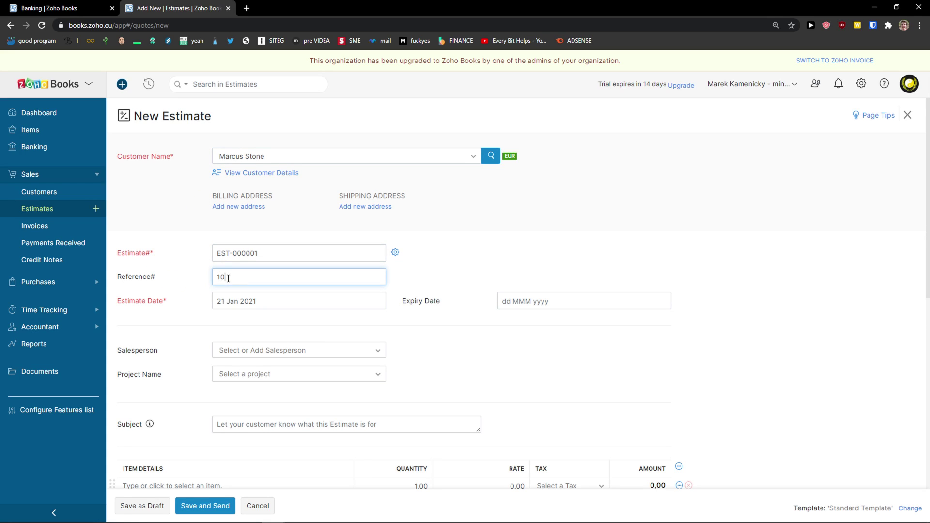
left_click(210, 319)
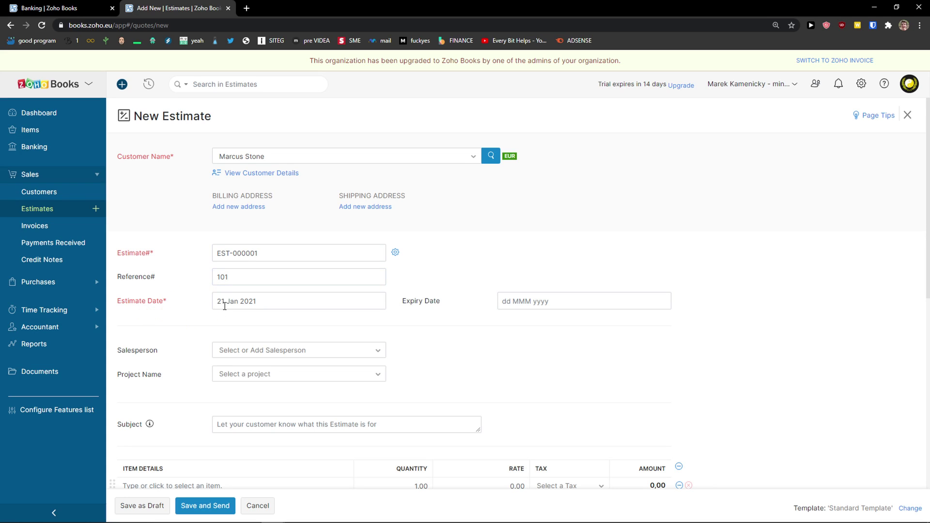
left_click(554, 301)
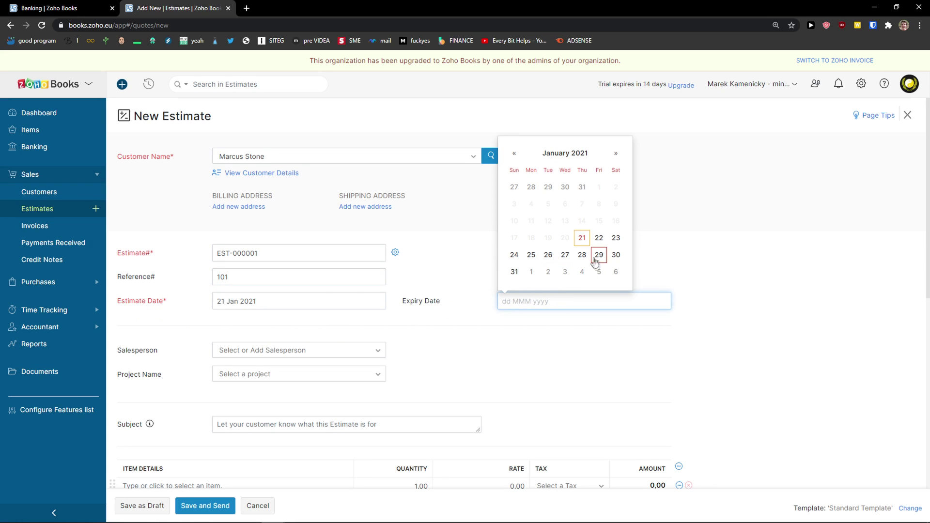
left_click(599, 238)
Check the empty salesperson and project choices for the estimate
scroll(166, 356, "down", 1)
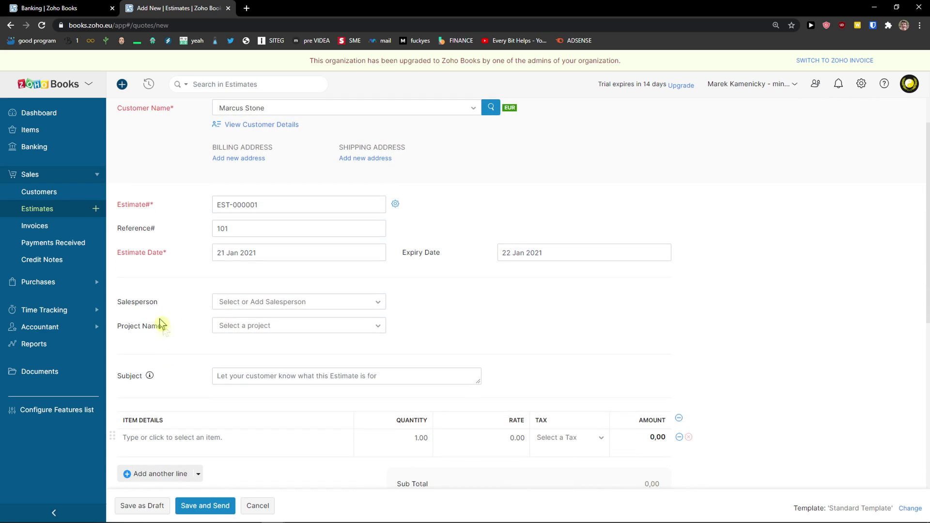
left_click(221, 303)
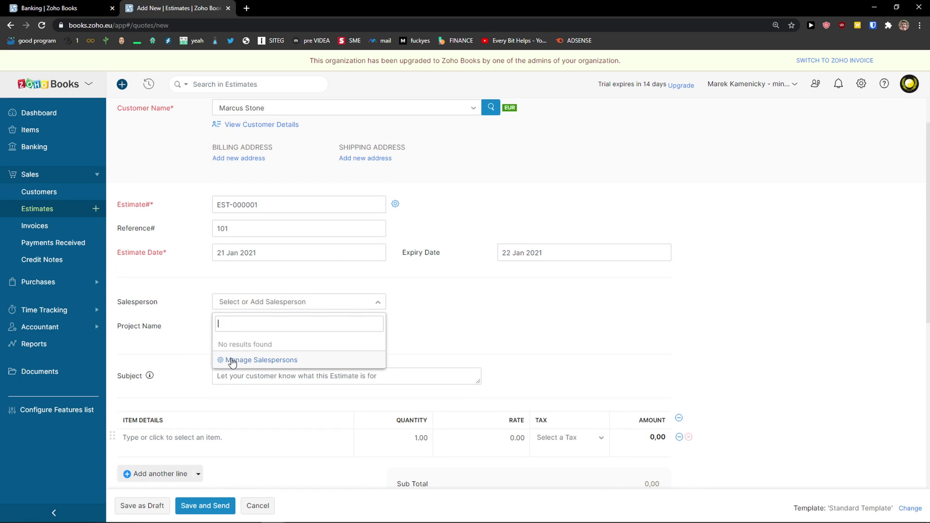
left_click(187, 336)
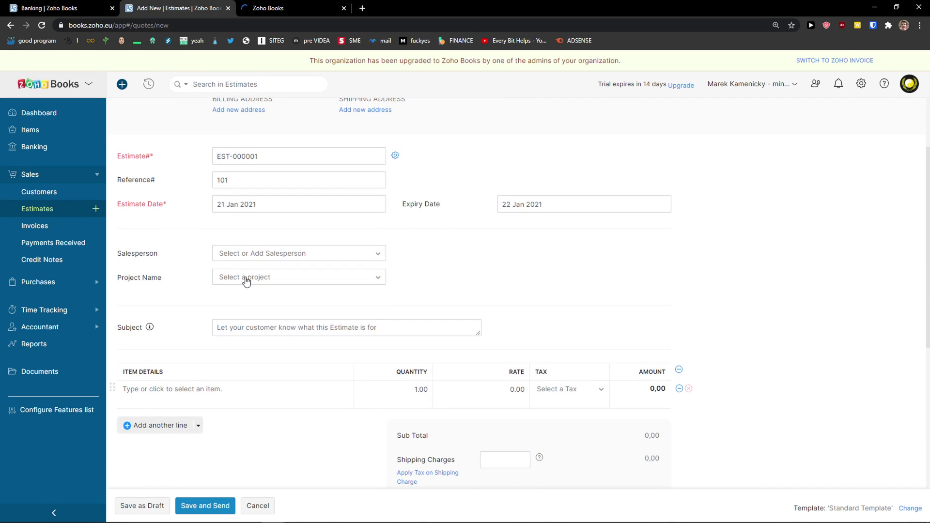
left_click(246, 281)
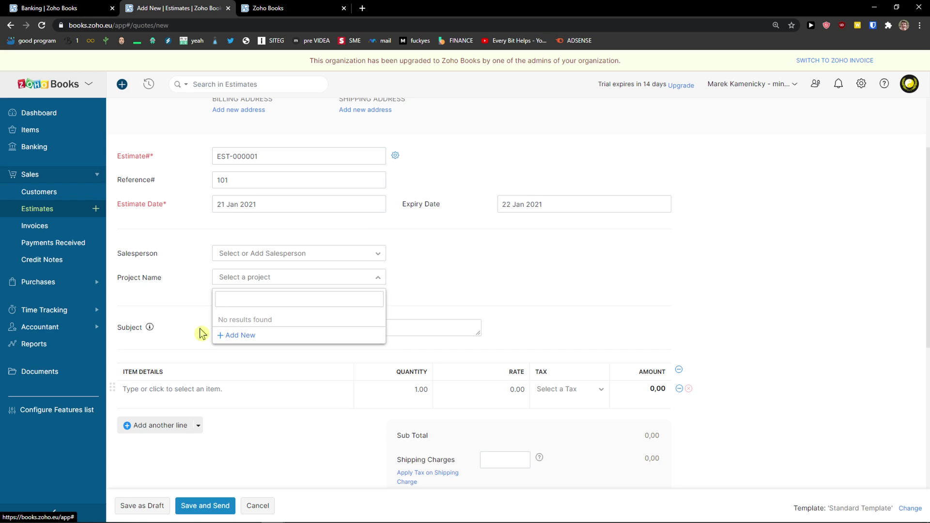
left_click(97, 313)
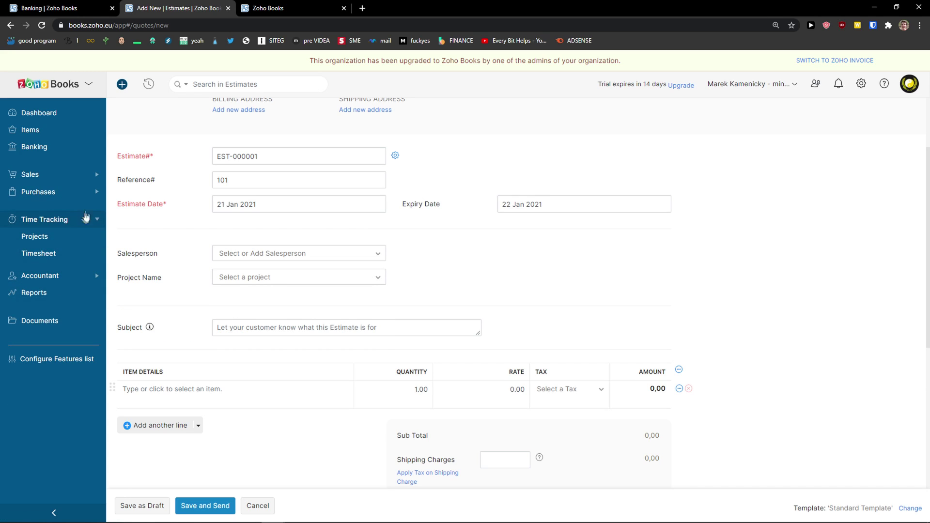
left_click(92, 179)
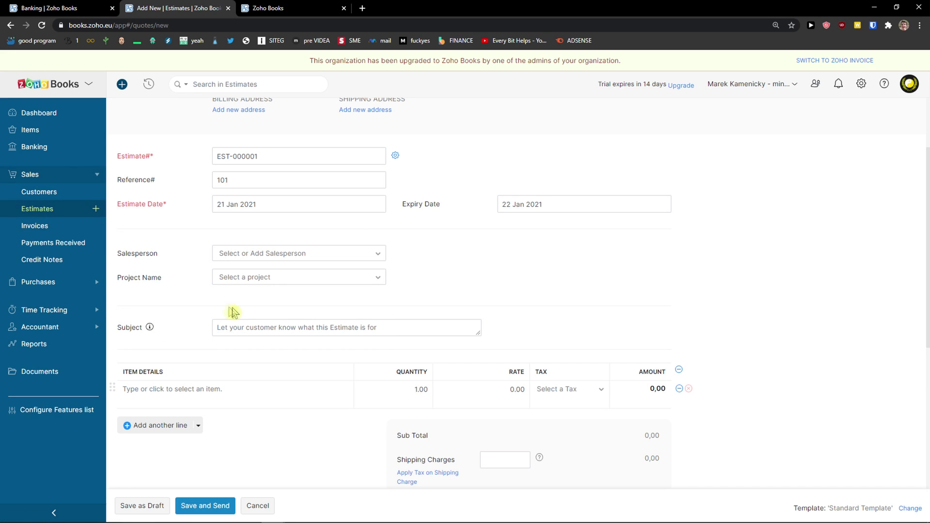
left_click(224, 333)
Add a Book Goods line with quantity 10, making the amount 500,00
scroll(208, 341, "down", 1)
left_click(131, 344)
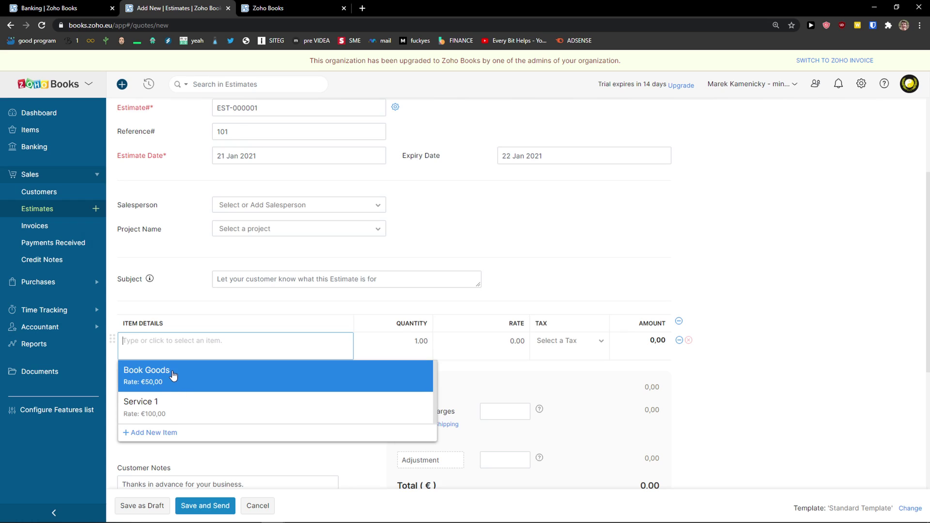
left_click(212, 383)
left_click(355, 437)
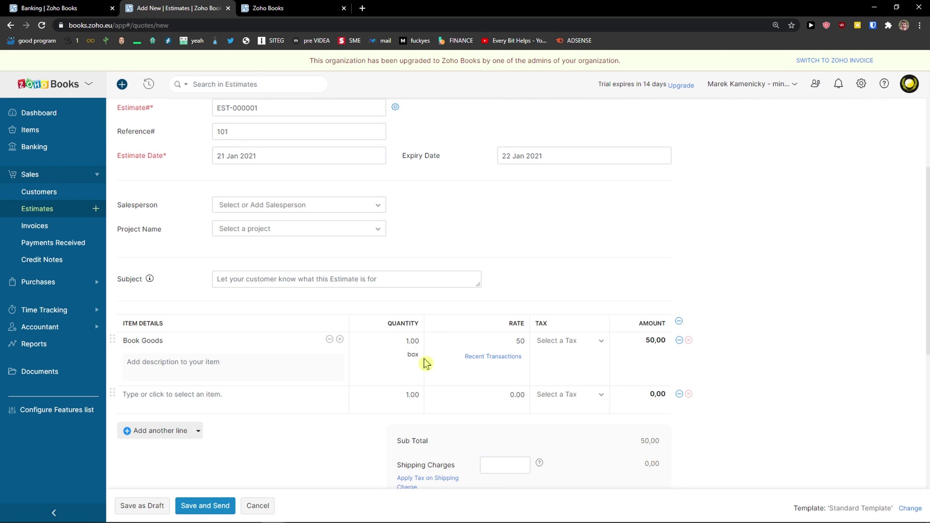
left_click(406, 342)
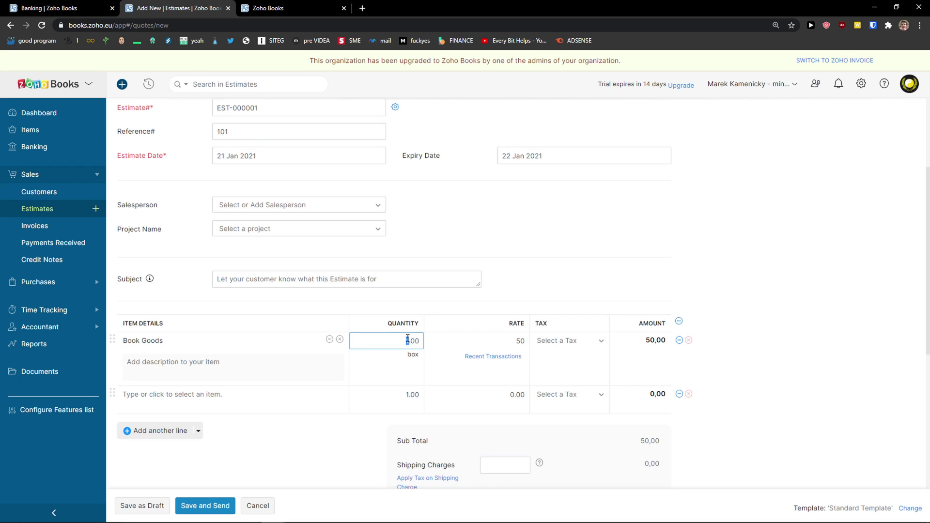
left_click(454, 286)
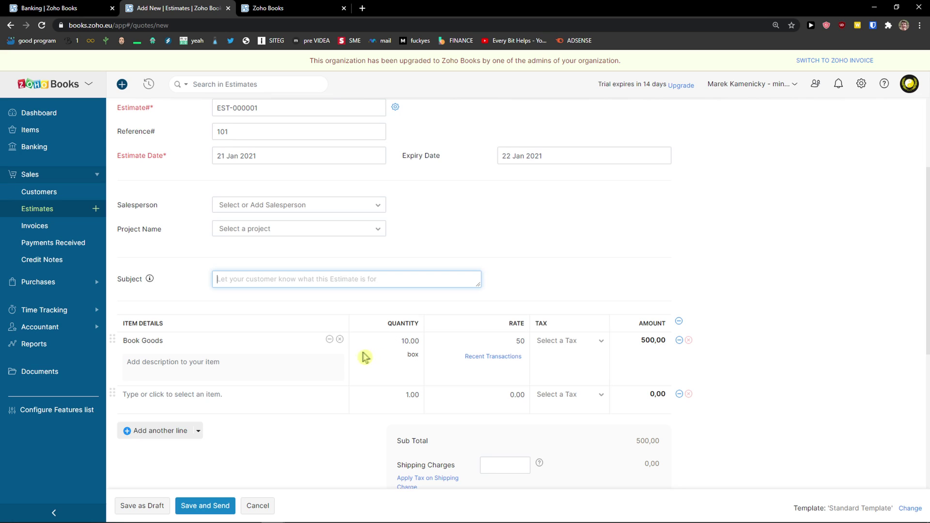
Review the estimate's €500,00 total after glancing at the Get Started tab
scroll(382, 332, "down", 2)
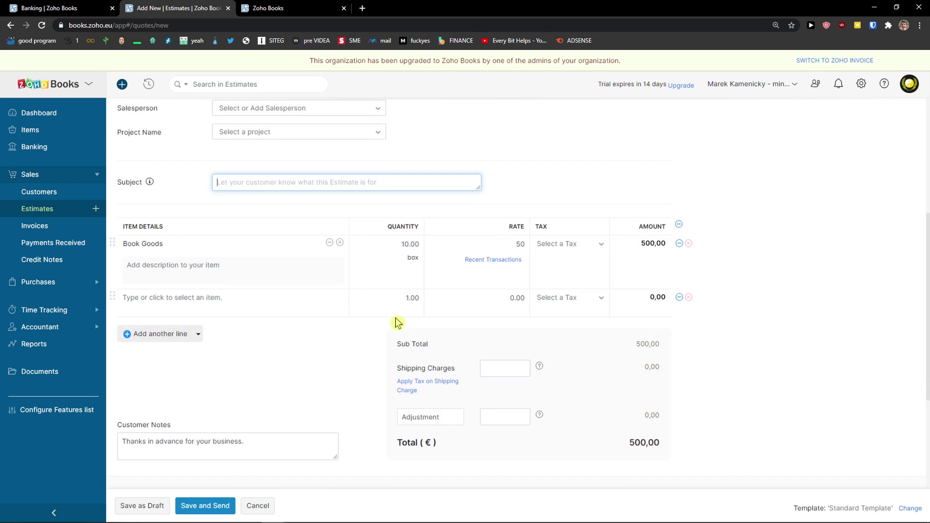
scroll(436, 368, "up", 1)
scroll(313, 337, "up", 1)
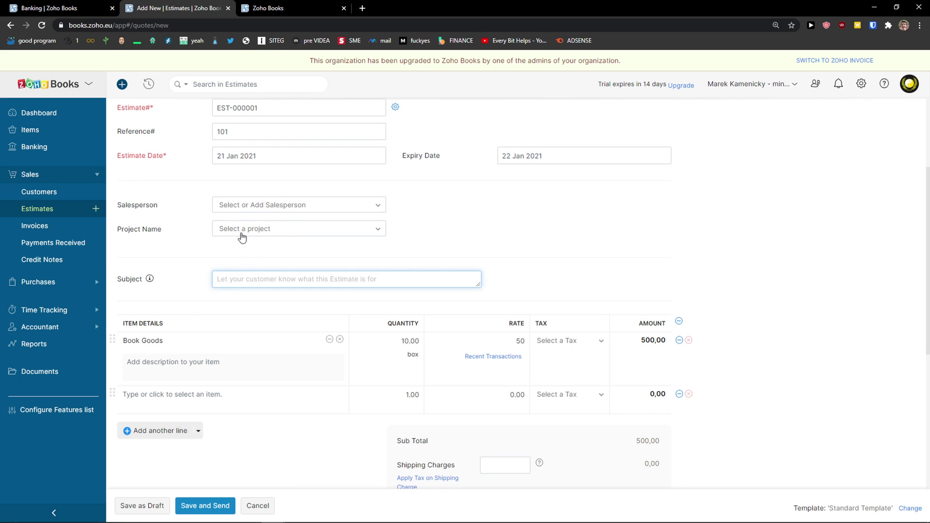
left_click(272, 8)
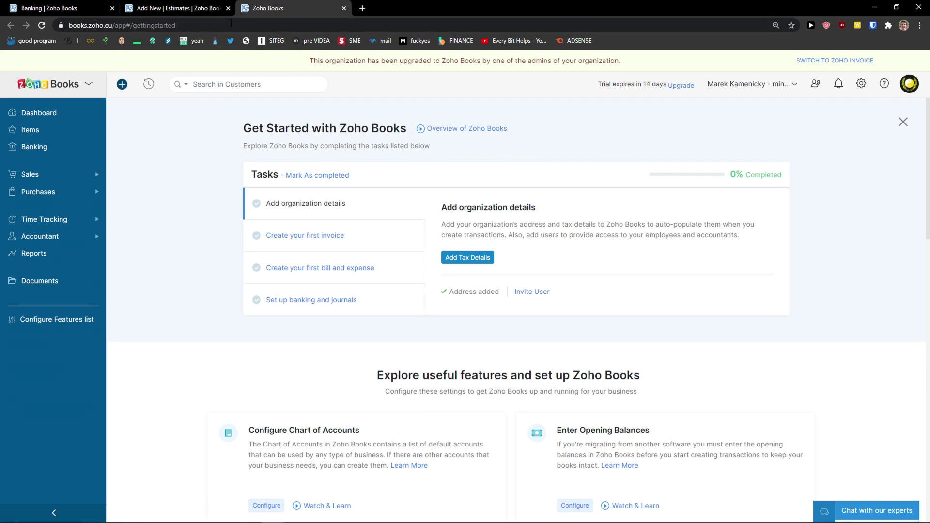
left_click(179, 8)
scroll(232, 266, "down", 2)
scroll(229, 269, "down", 3)
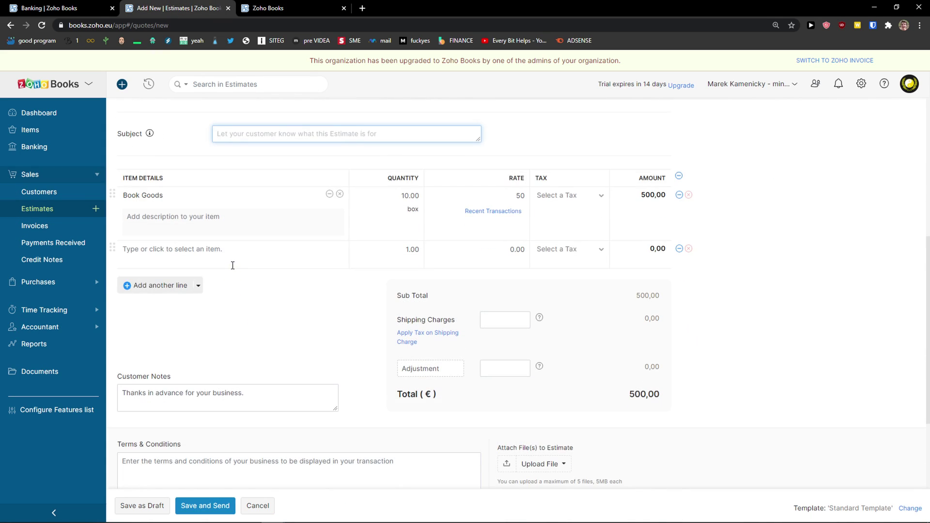
scroll(168, 330, "up", 1)
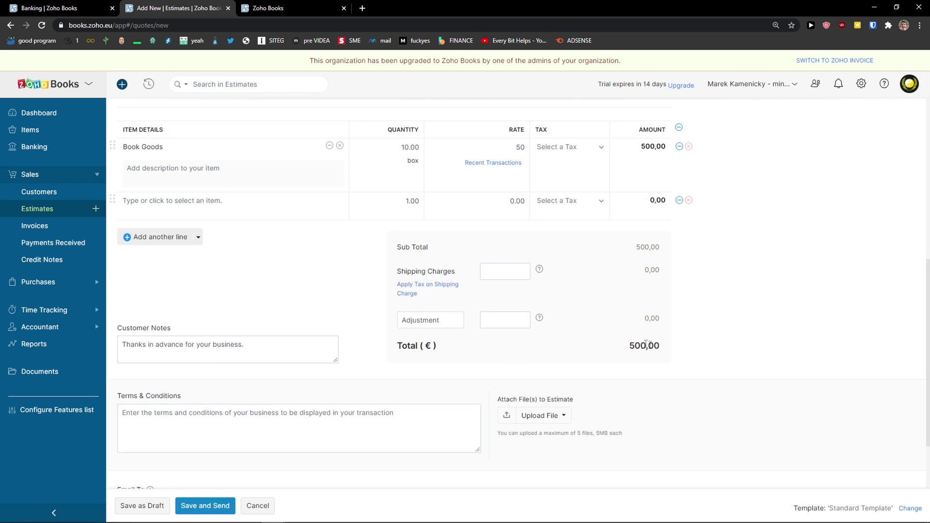
left_click_drag(628, 345, 677, 346)
left_click(676, 347)
scroll(228, 398, "down", 2)
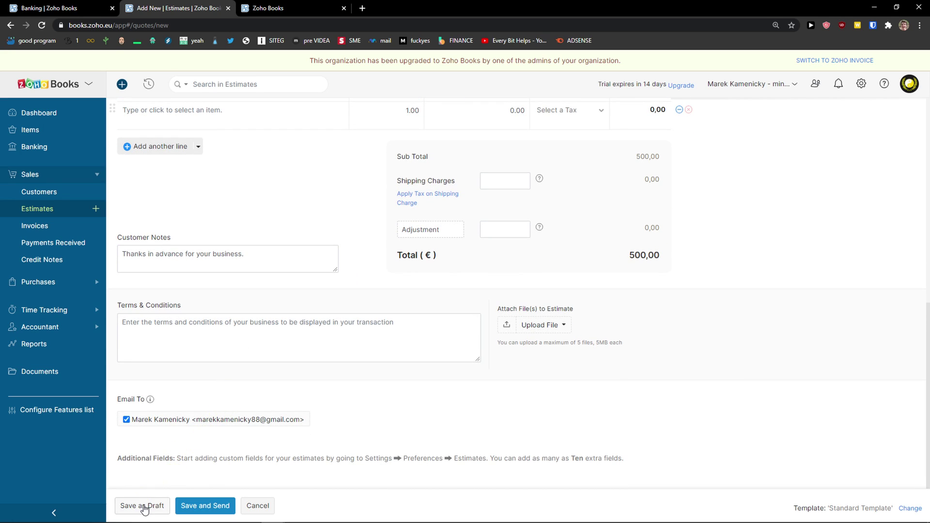
Save estimate EST-000001 and e-mail it to the customer with the PDF attached
left_click(210, 508)
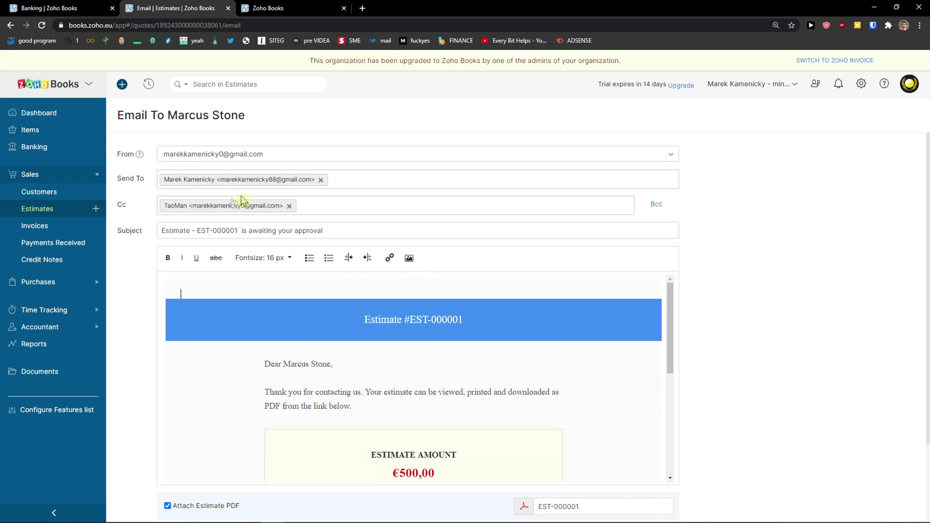
scroll(255, 276, "down", 2)
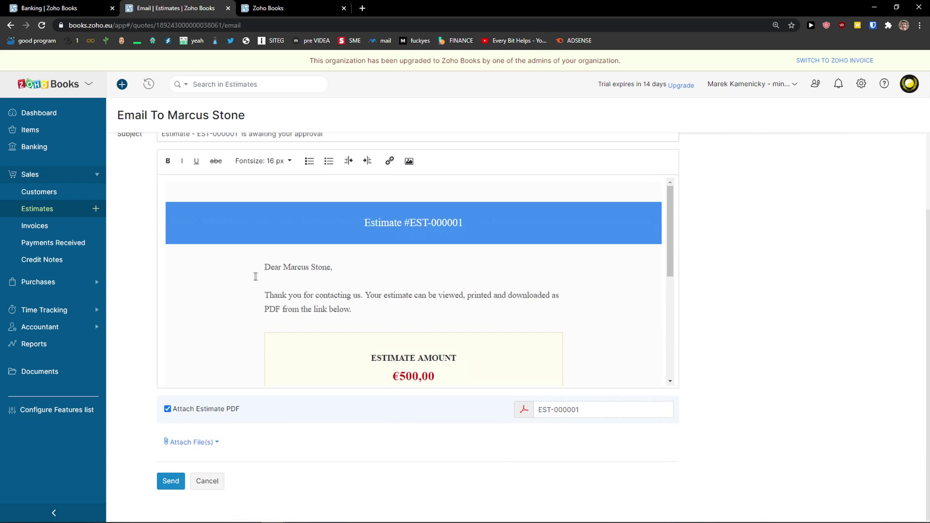
scroll(254, 283, "down", 10)
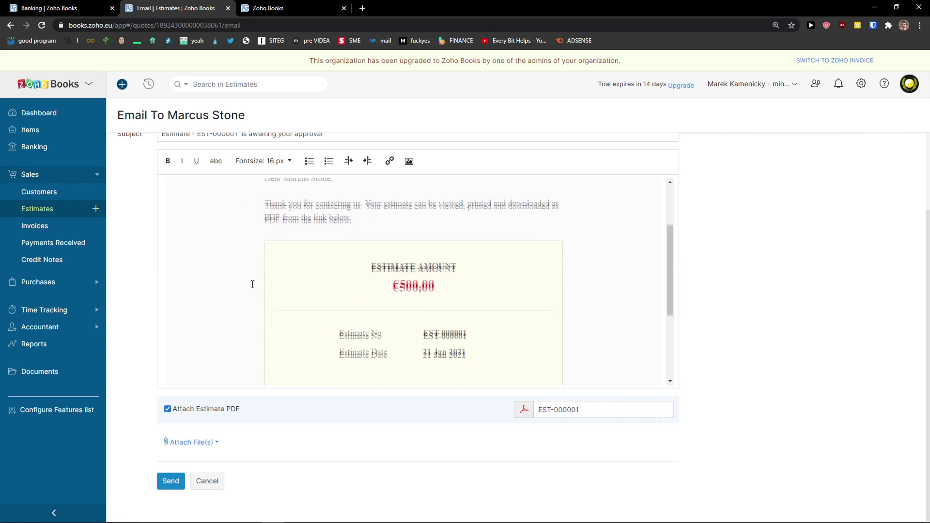
scroll(252, 285, "up", 10)
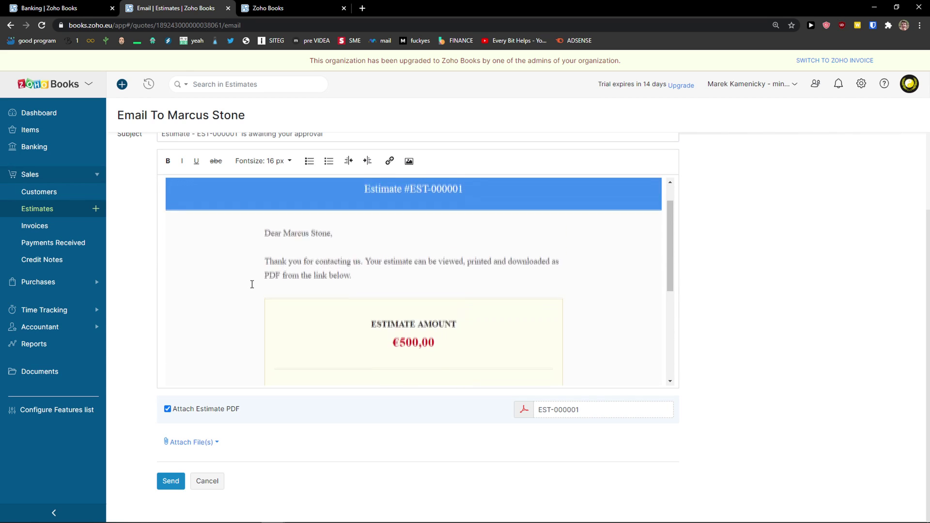
scroll(222, 295, "down", 10)
scroll(121, 333, "up", 2)
scroll(121, 335, "down", 2)
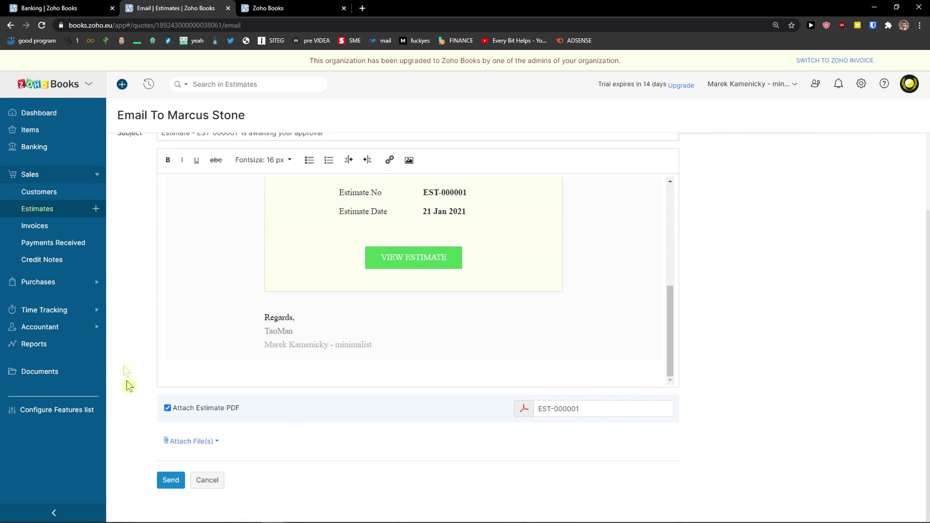
left_click(173, 478)
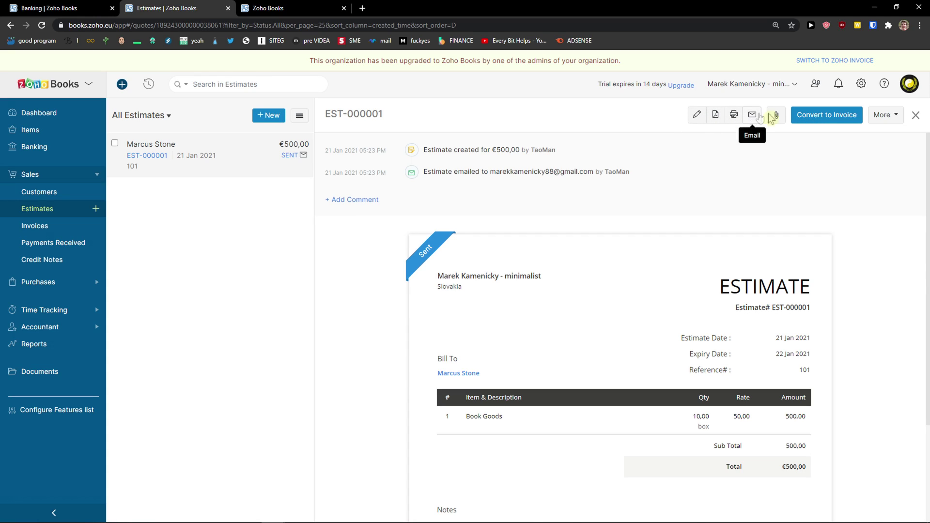
Leave estimate EST-000001 and go to the empty All Invoices list
left_click(883, 115)
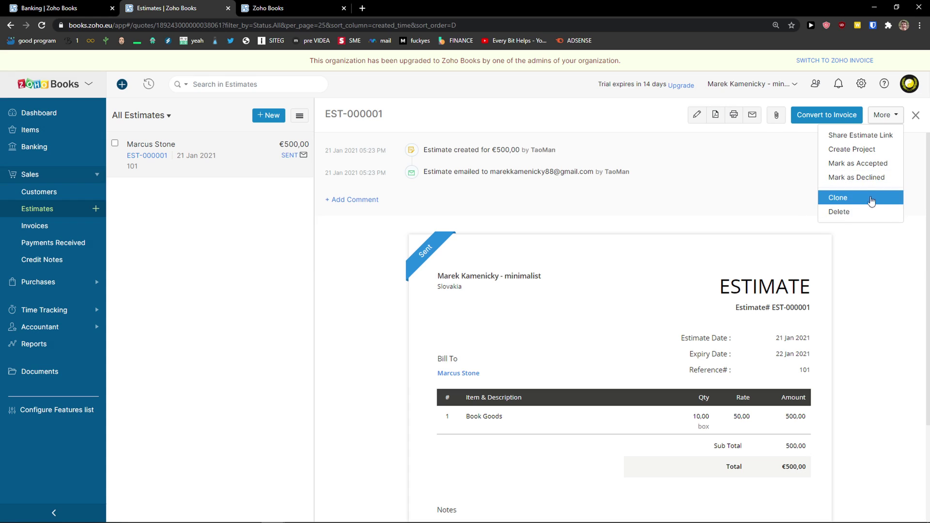
left_click(47, 230)
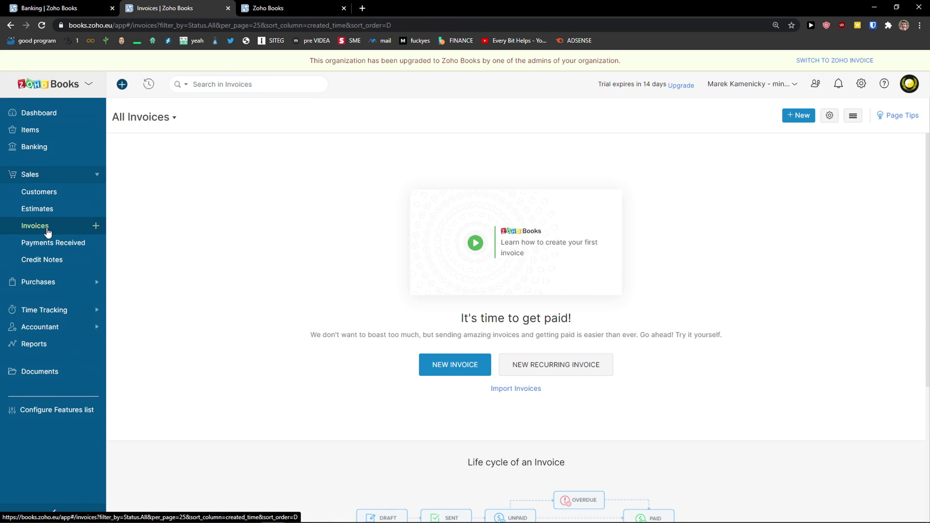
Start a new invoice for the existing customer with order number 100
left_click(800, 117)
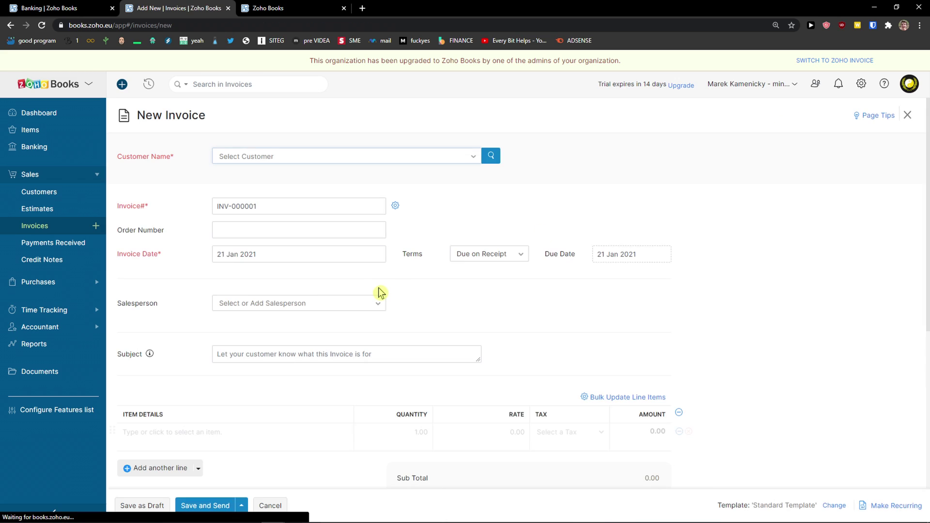
left_click(245, 162)
left_click(239, 204)
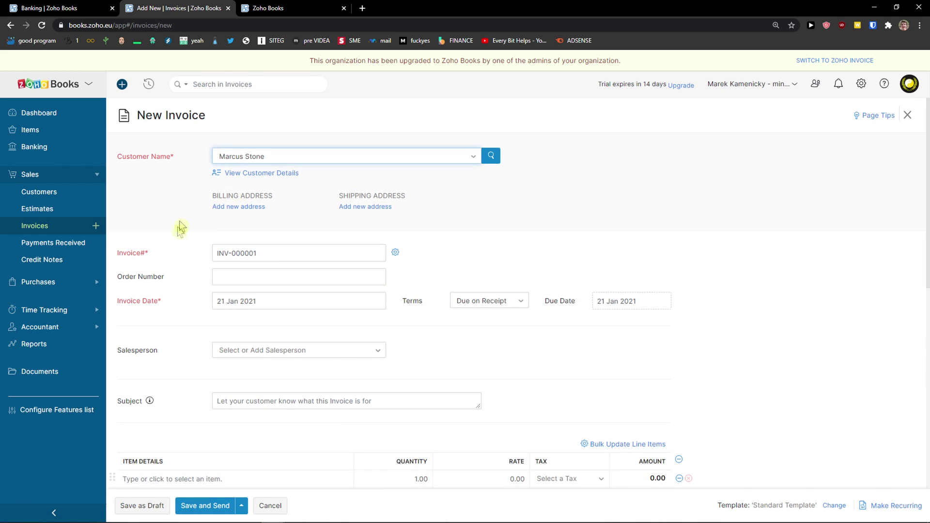
scroll(208, 223, "down", 1)
left_click(228, 227)
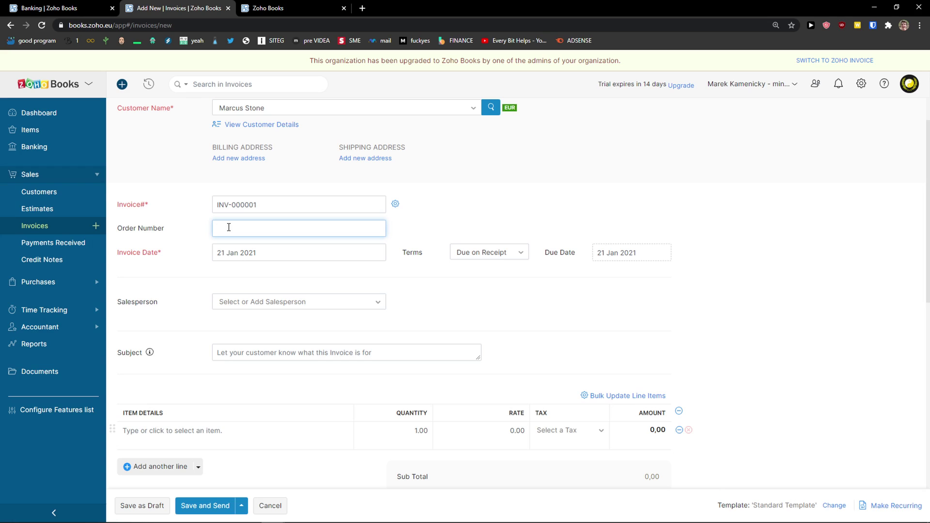
type("100")
Add a Book Goods line of 15 boxes at 50, giving a 750,00 total
scroll(183, 264, "down", 1)
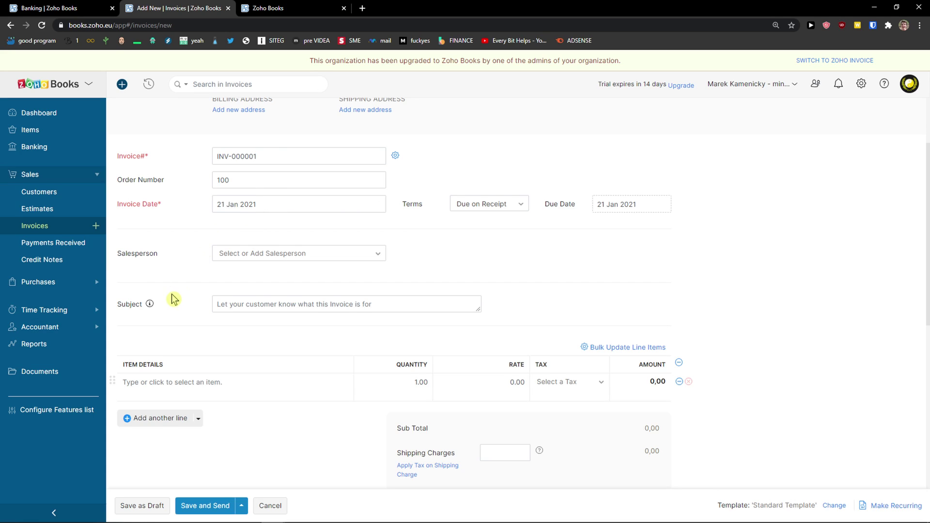
scroll(173, 299, "down", 1)
left_click(245, 256)
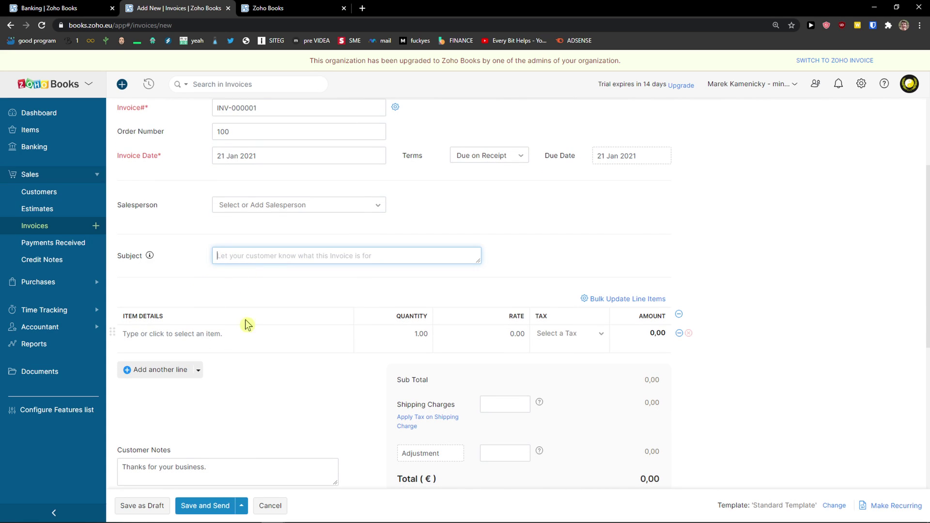
scroll(247, 323, "down", 1)
left_click(191, 293)
left_click(203, 324)
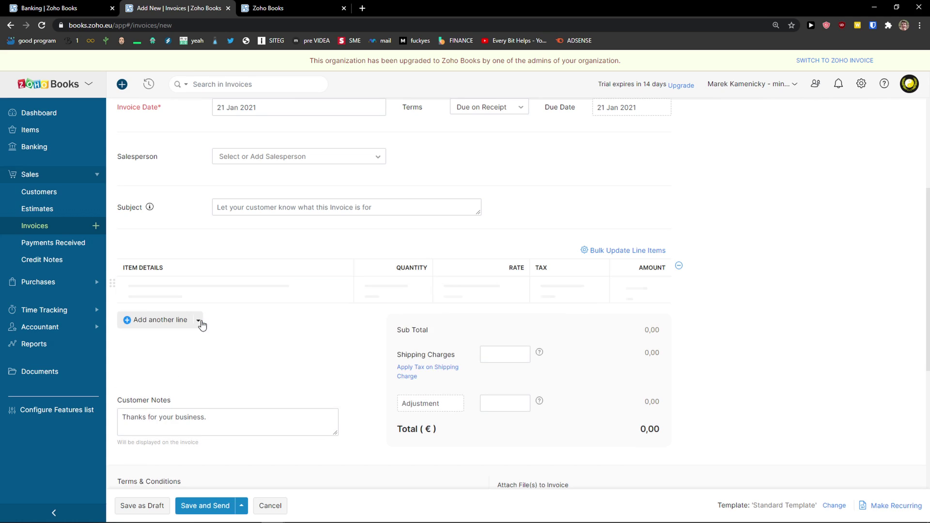
left_click(407, 289)
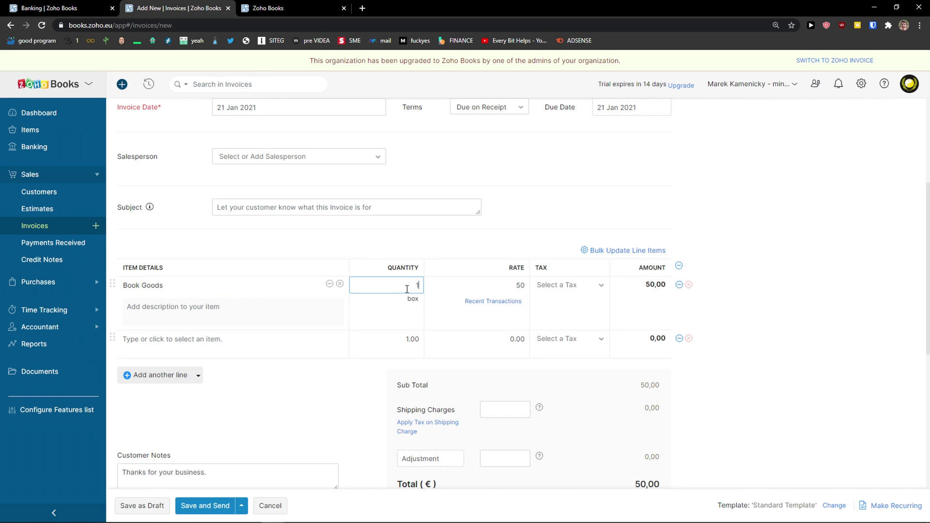
left_click(358, 334)
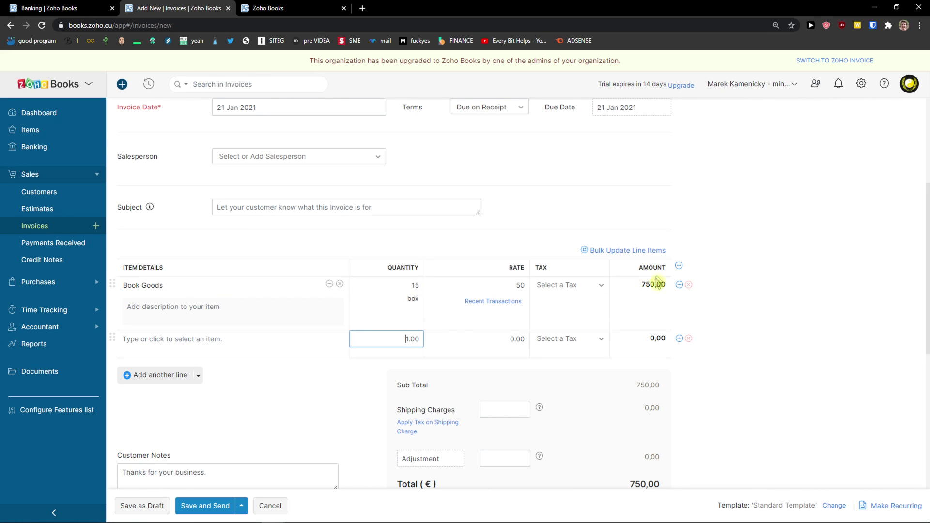
scroll(508, 312, "down", 2)
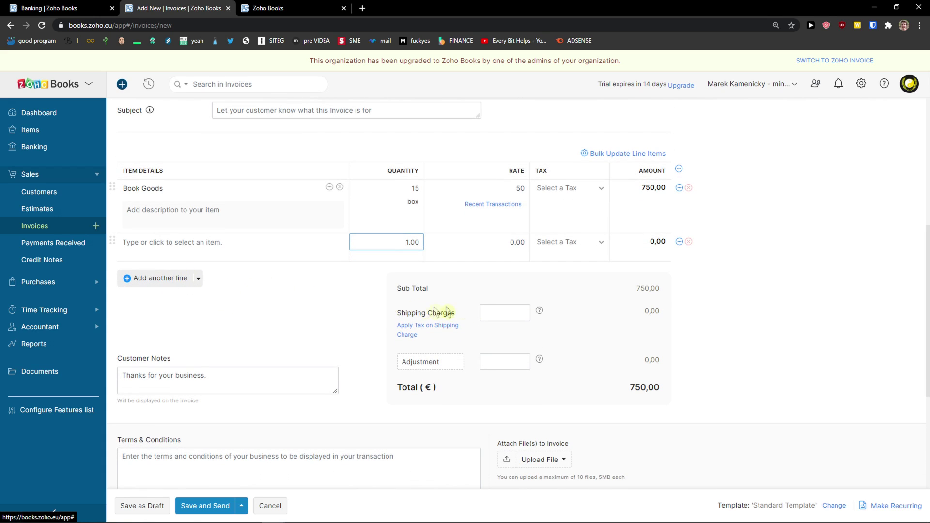
left_click_drag(404, 288, 608, 307)
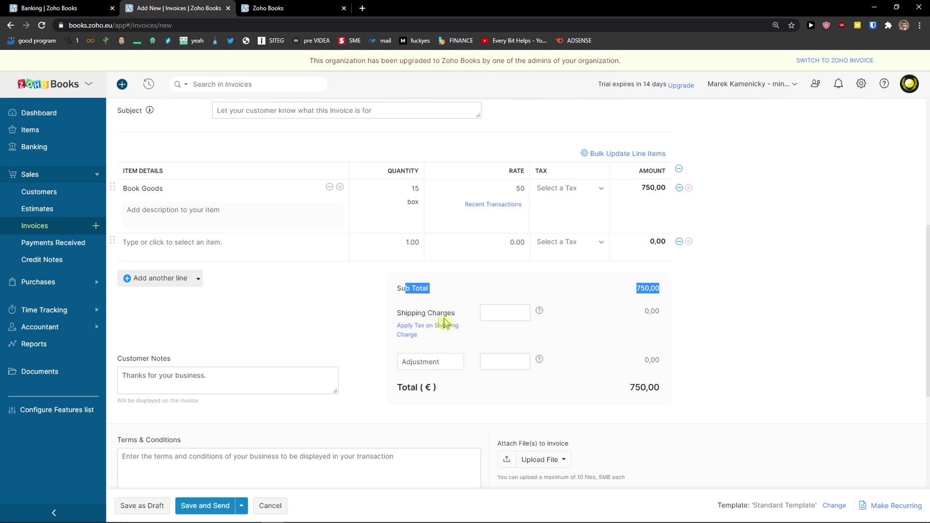
scroll(385, 344, "down", 1)
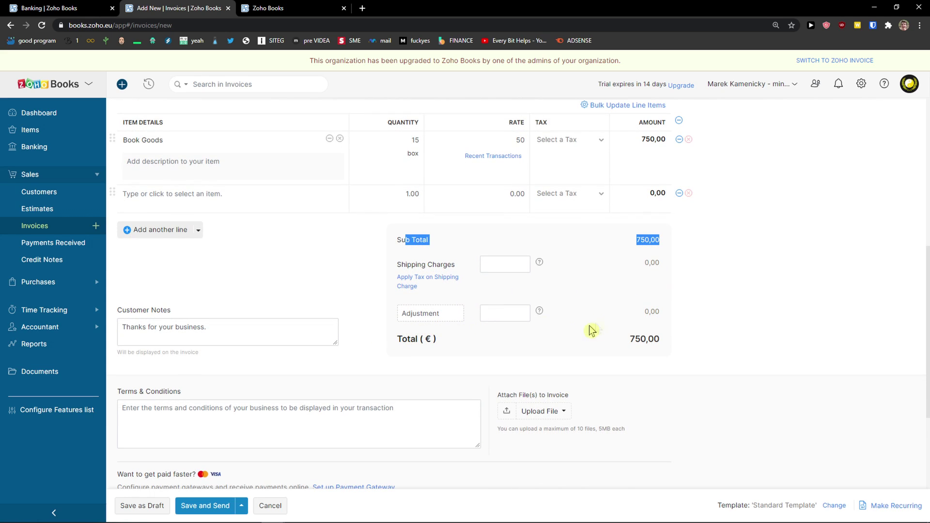
scroll(179, 378, "down", 1)
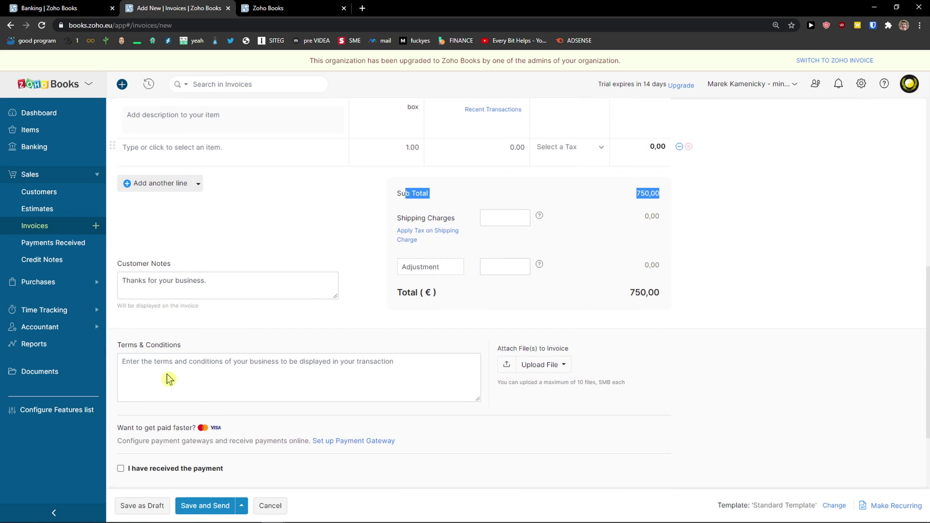
scroll(198, 376, "down", 1)
scroll(208, 368, "down", 1)
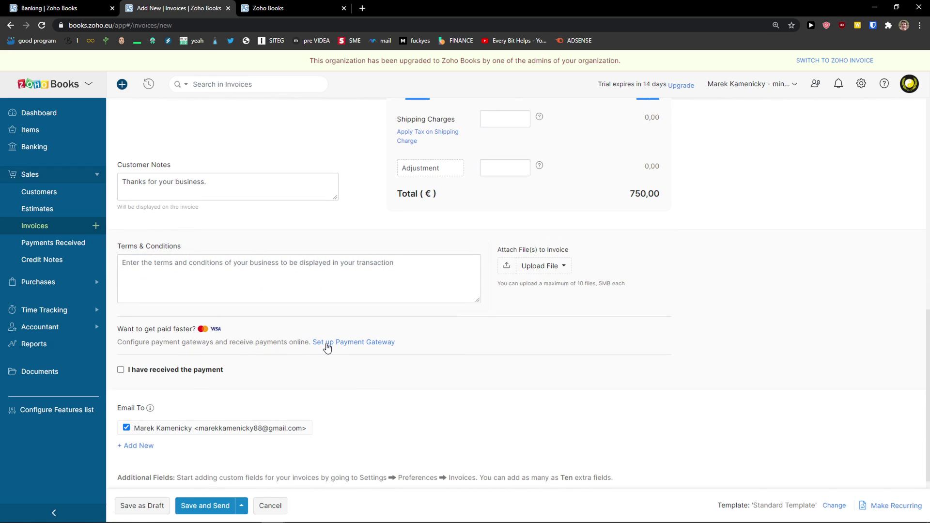
scroll(303, 350, "down", 1)
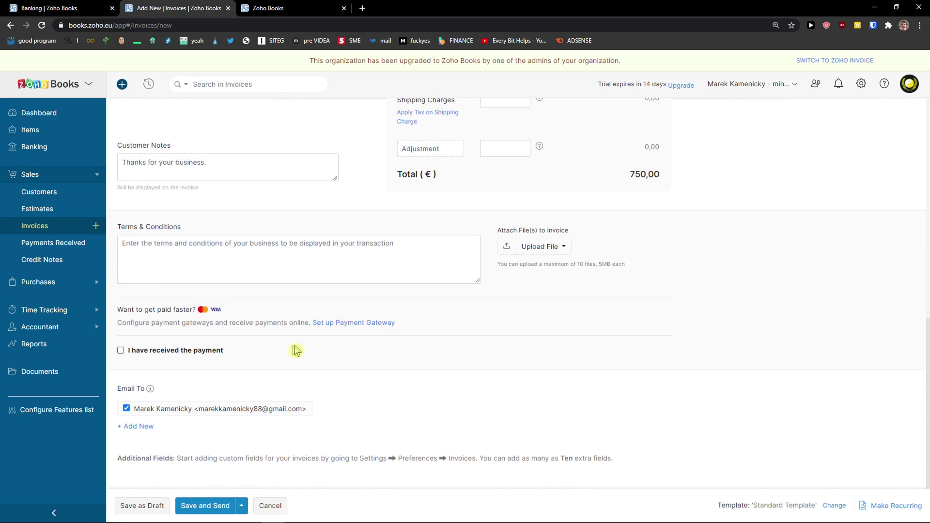
Save and email invoice INV-000001 for €750,00 to the customer, dismissing the payment reminders prompt
left_click(204, 508)
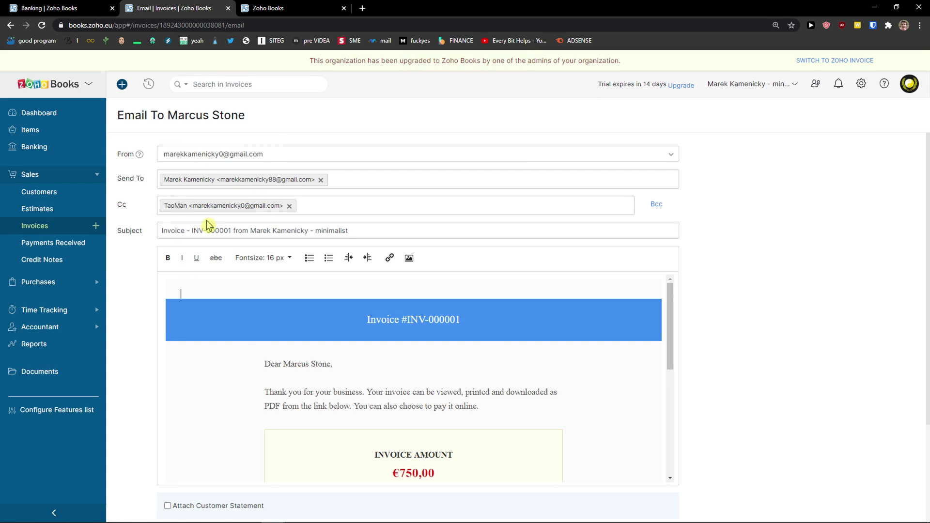
scroll(206, 220, "down", 3)
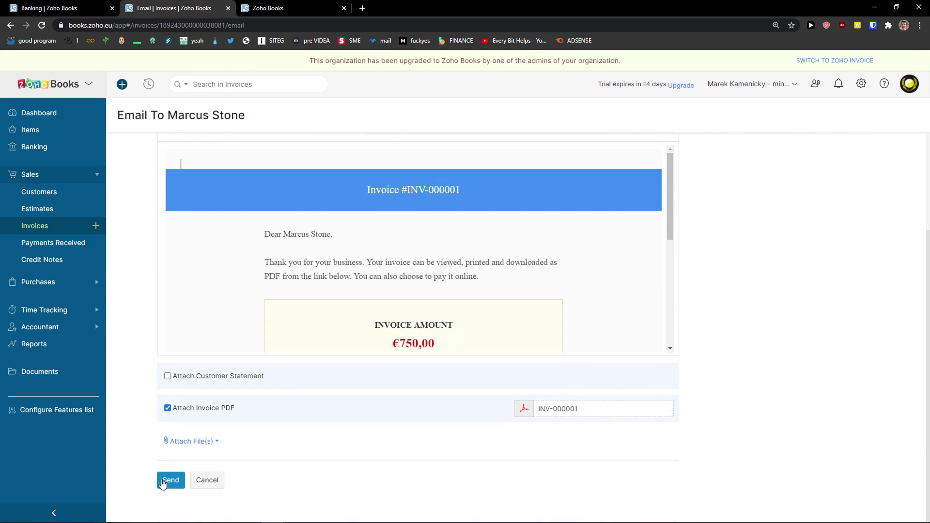
scroll(150, 481, "up", 3)
scroll(148, 479, "down", 3)
scroll(212, 194, "up", 3)
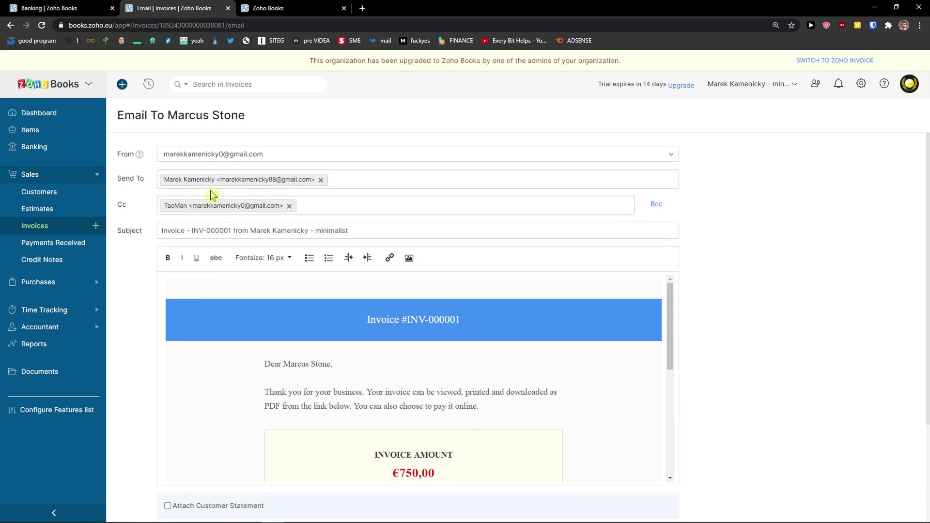
scroll(207, 440, "down", 10)
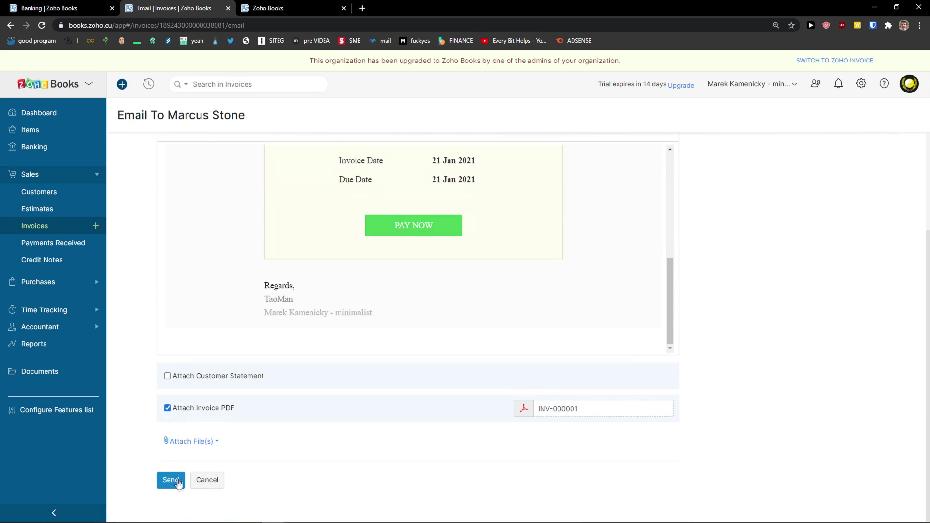
left_click(180, 483)
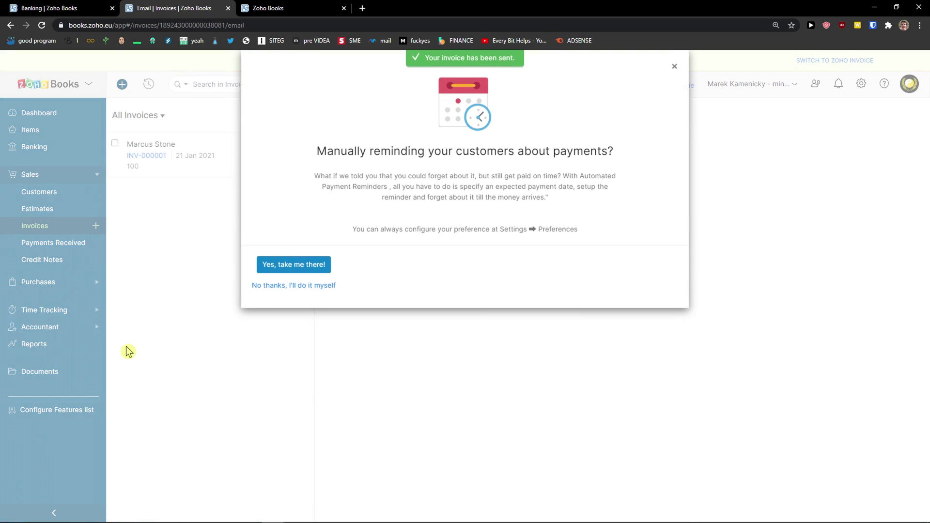
left_click(296, 282)
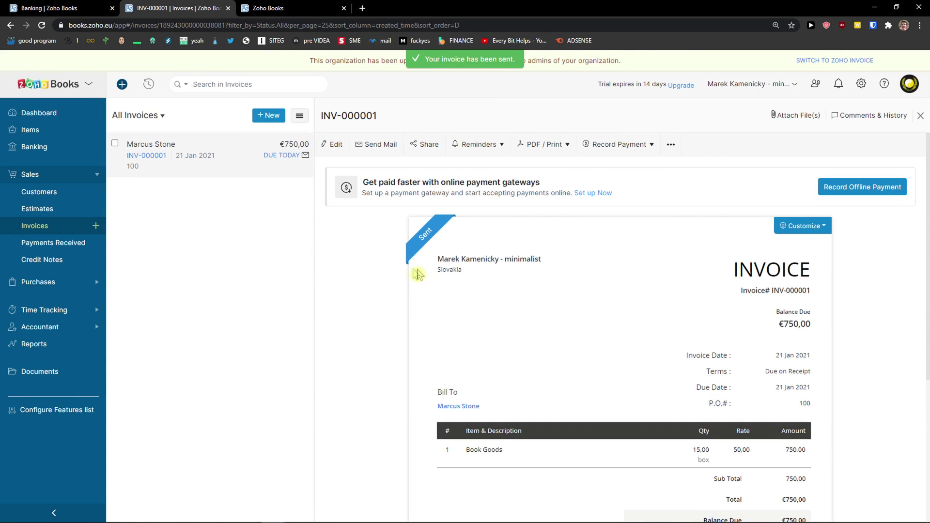
Open the online payment gateway setup in a background tab and view payment reminder options
left_click_drag(371, 182, 540, 183)
middle_click(584, 194)
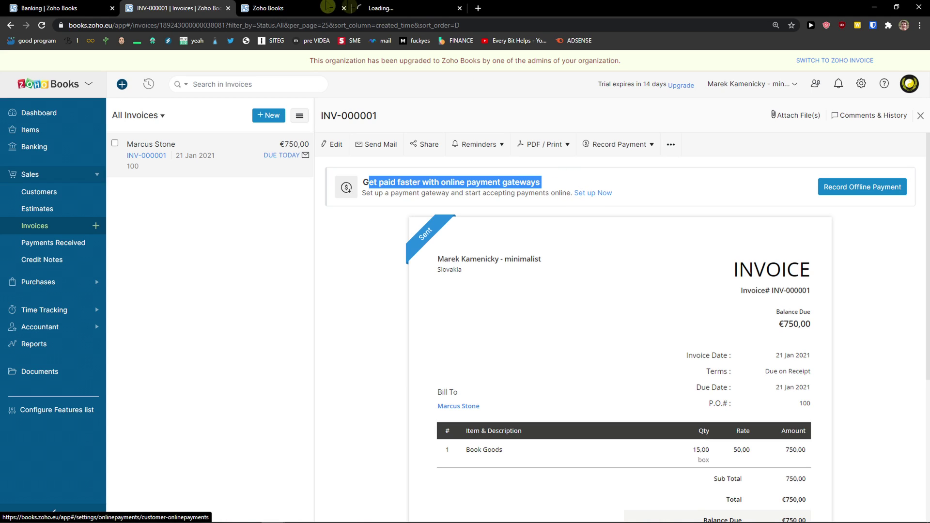
left_click(638, 185)
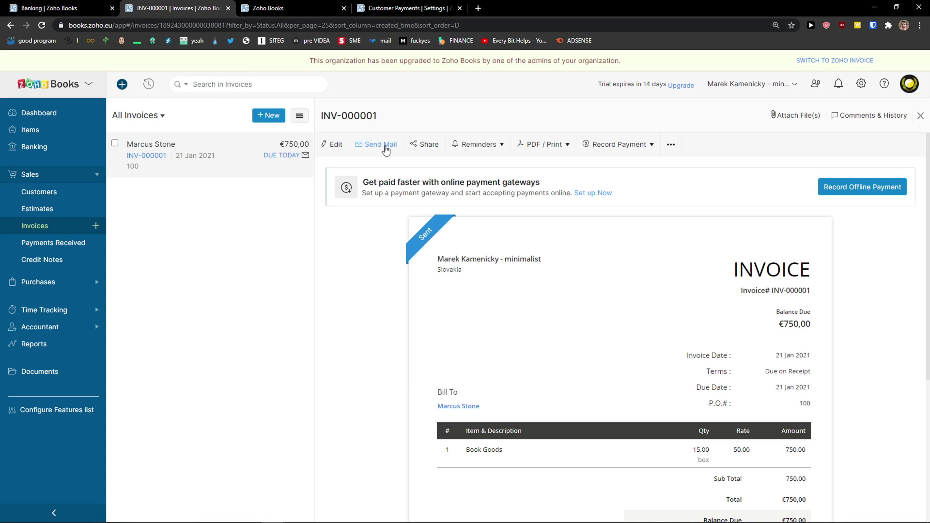
left_click(502, 154)
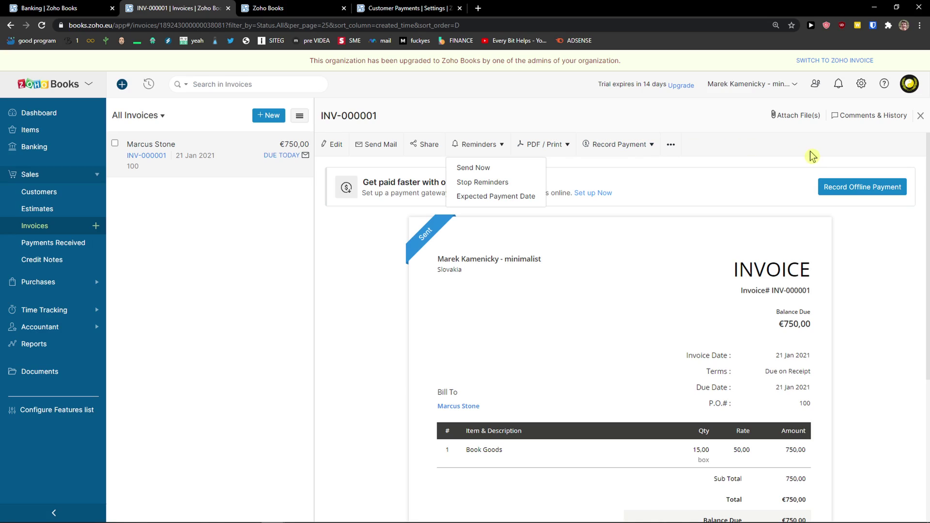
Review the Online Payments settings, then return and open the Payments Received list
left_click(436, 9)
scroll(339, 223, "down", 6)
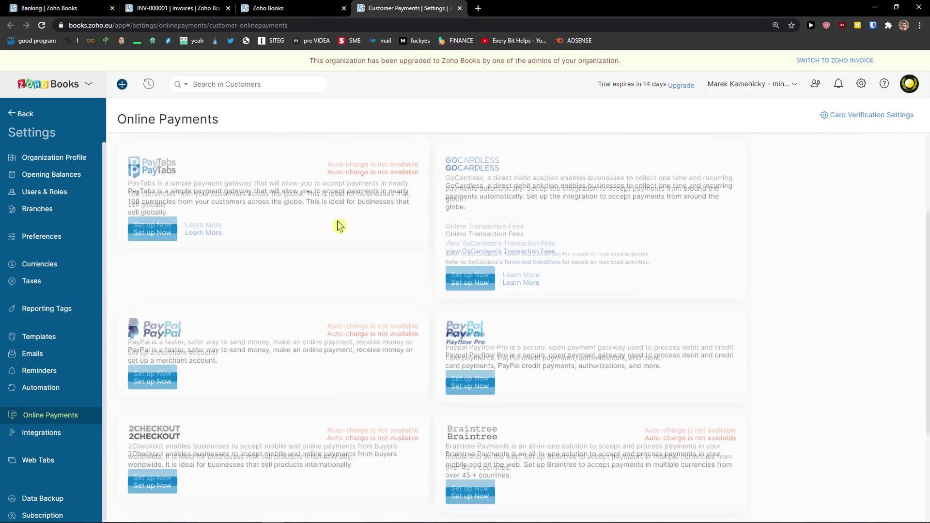
scroll(349, 232, "up", 6)
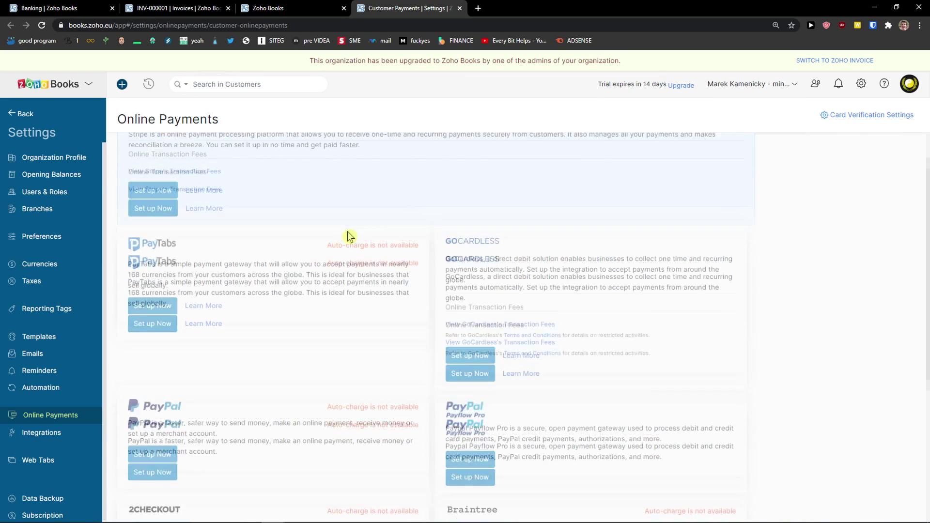
left_click(208, 9)
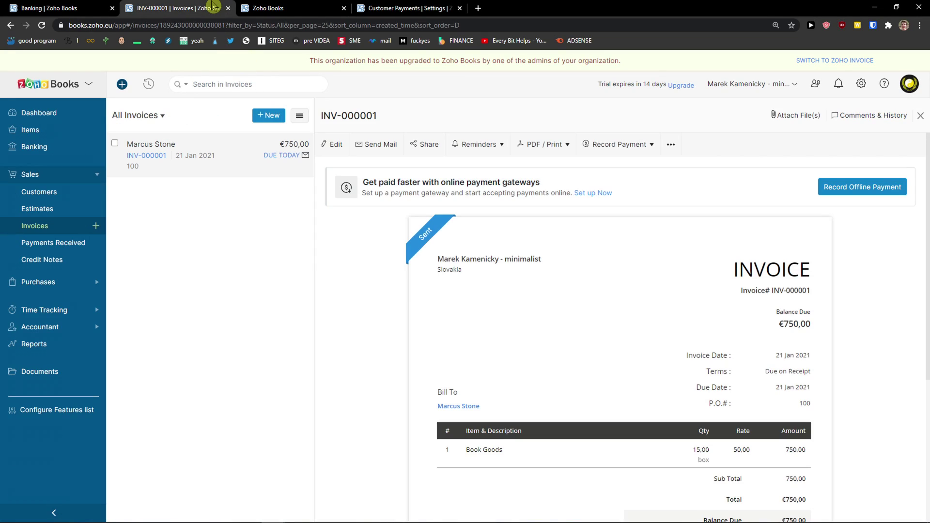
left_click(477, 8)
key("ctrl+w")
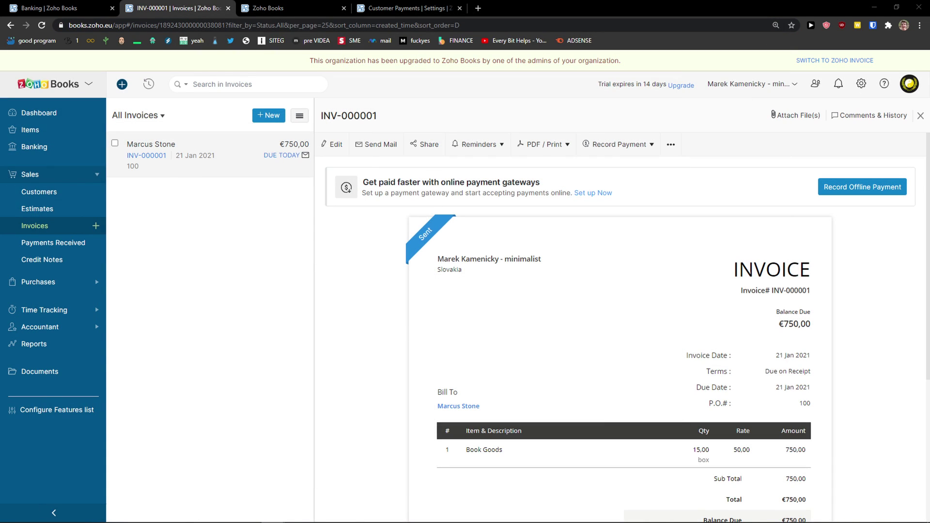
left_click(58, 244)
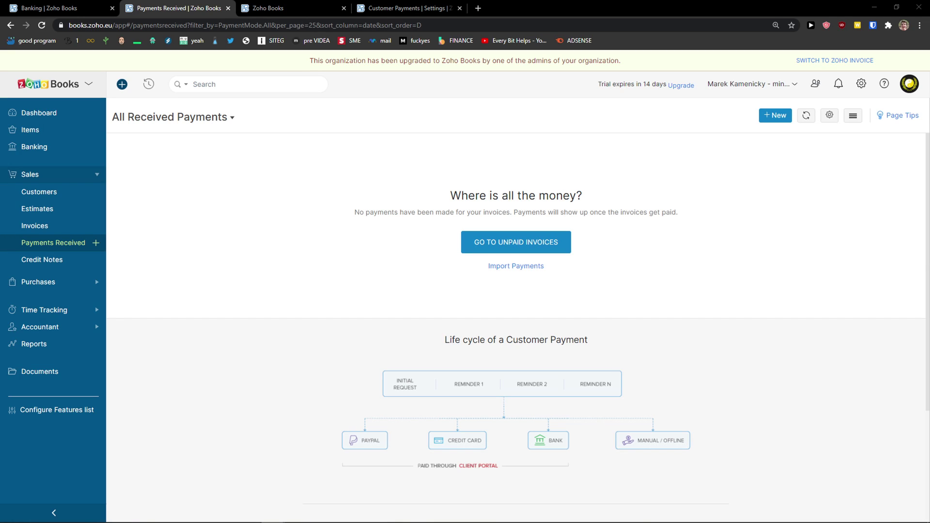
In Gmail, read the INV-000001 email showing €750,00 due 21 Jan 2021
key("alt+Tab")
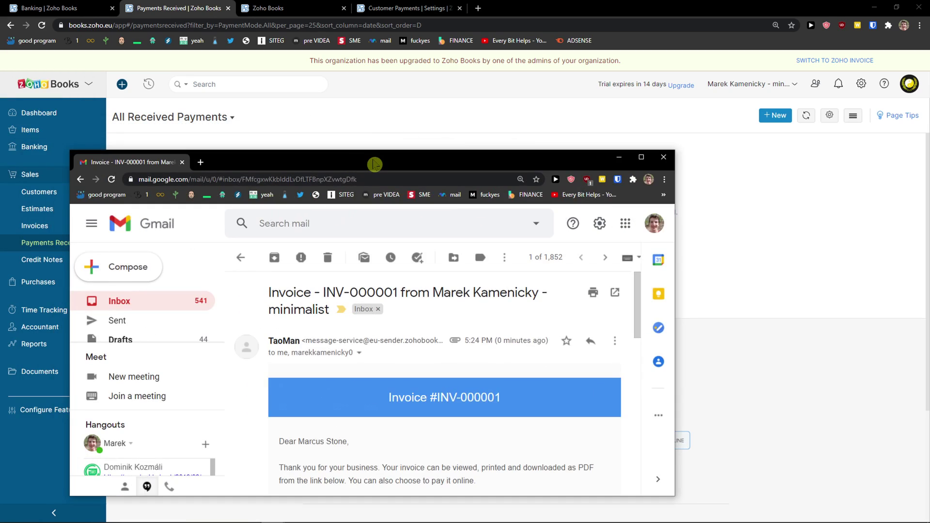
scroll(376, 286, "down", 5)
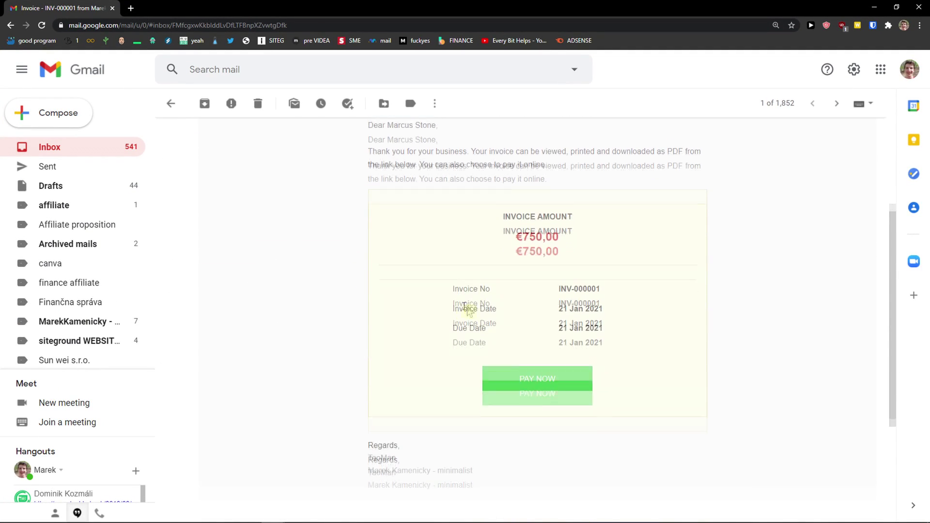
scroll(430, 303, "up", 3)
scroll(422, 301, "down", 2)
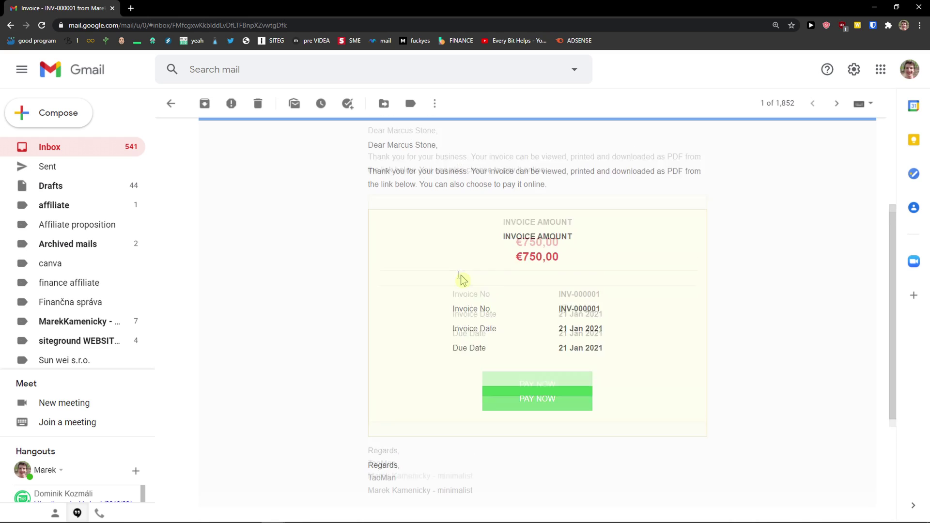
left_click_drag(439, 220, 653, 360)
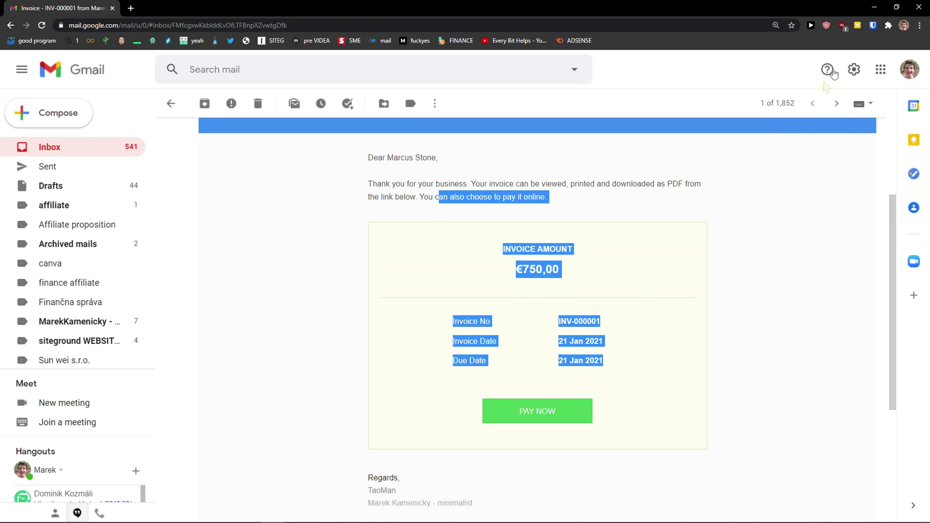
Check the empty payments page and unpaid INV-000001 for €750,00, then open Credit Notes
left_click(915, 6)
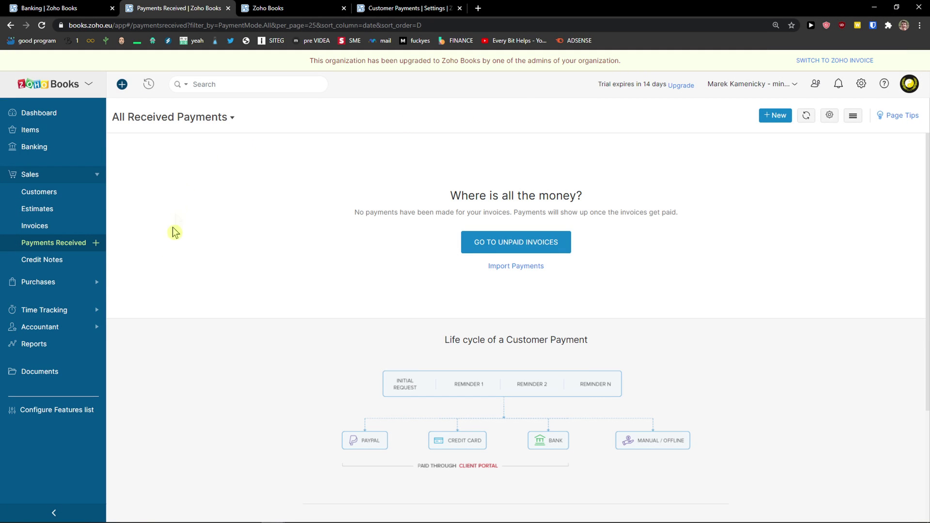
left_click_drag(438, 195, 536, 249)
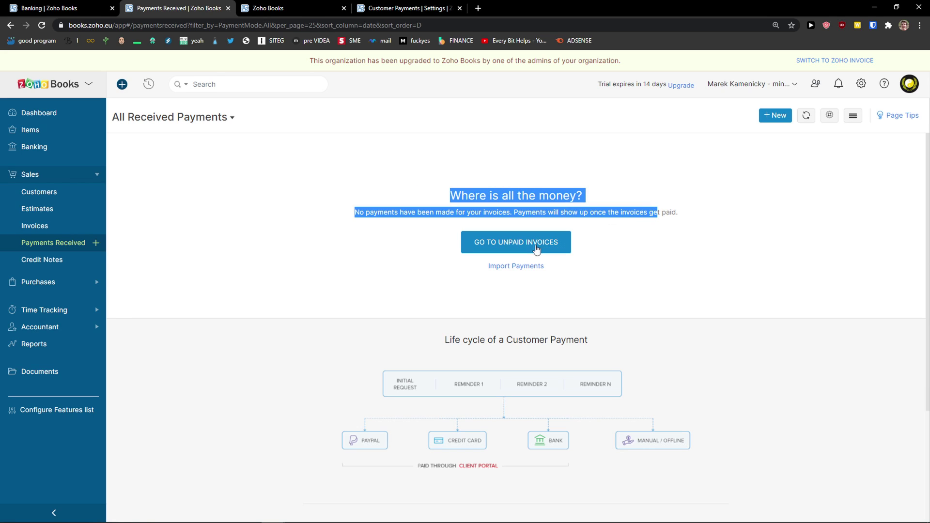
left_click(533, 249)
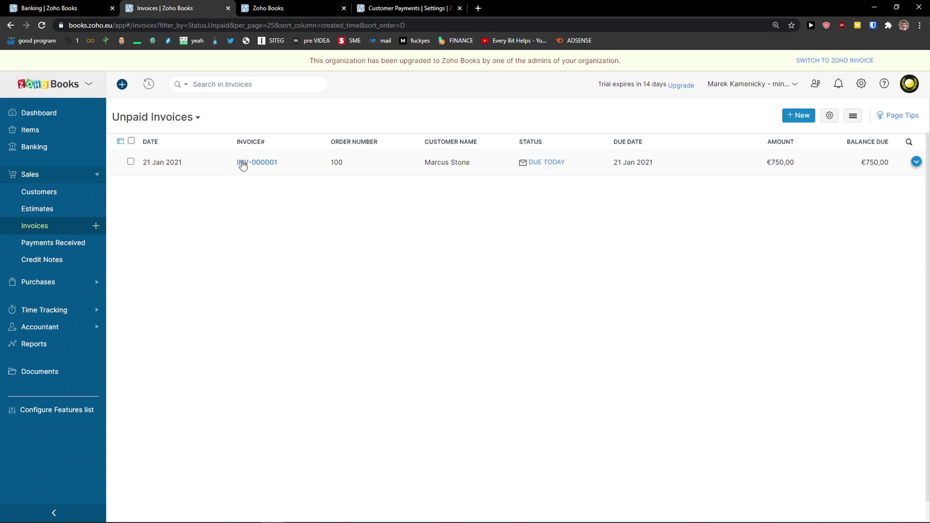
left_click(28, 263)
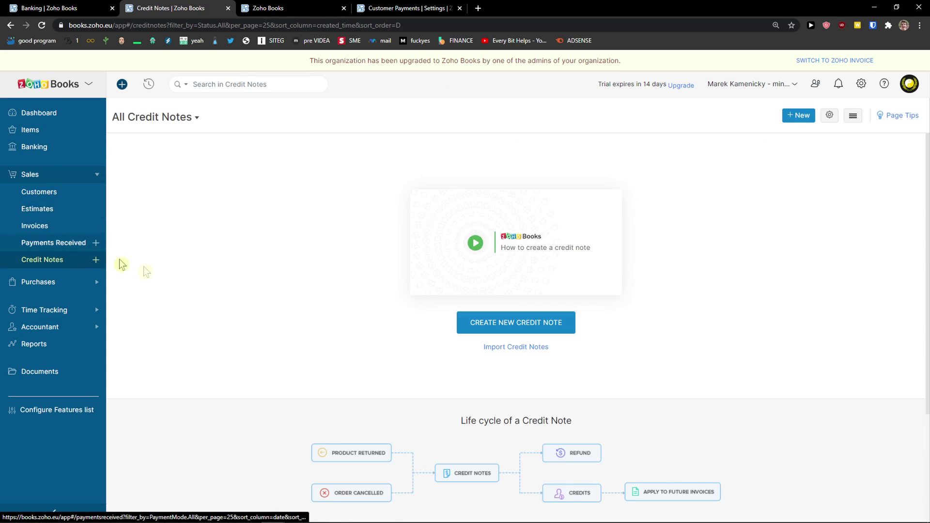
Start a new credit note for the existing customer with reference 101
left_click(483, 329)
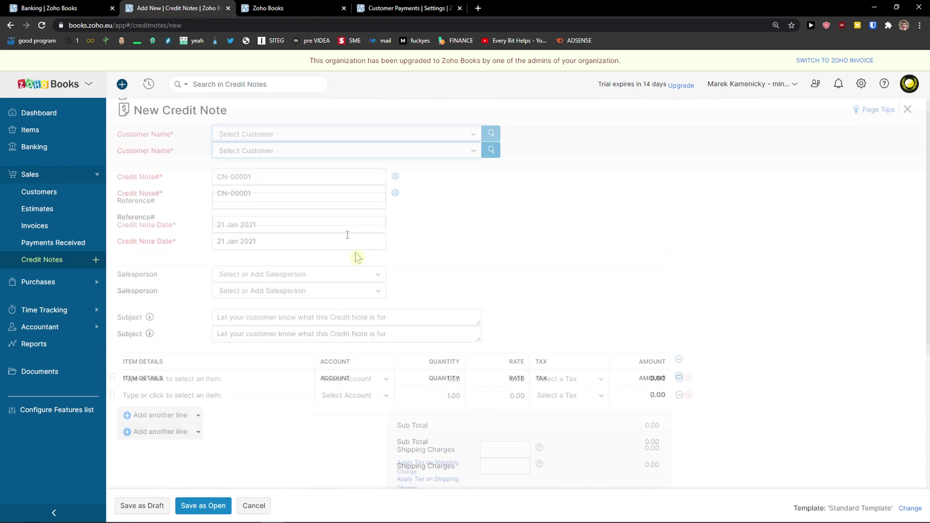
left_click(258, 156)
left_click(237, 197)
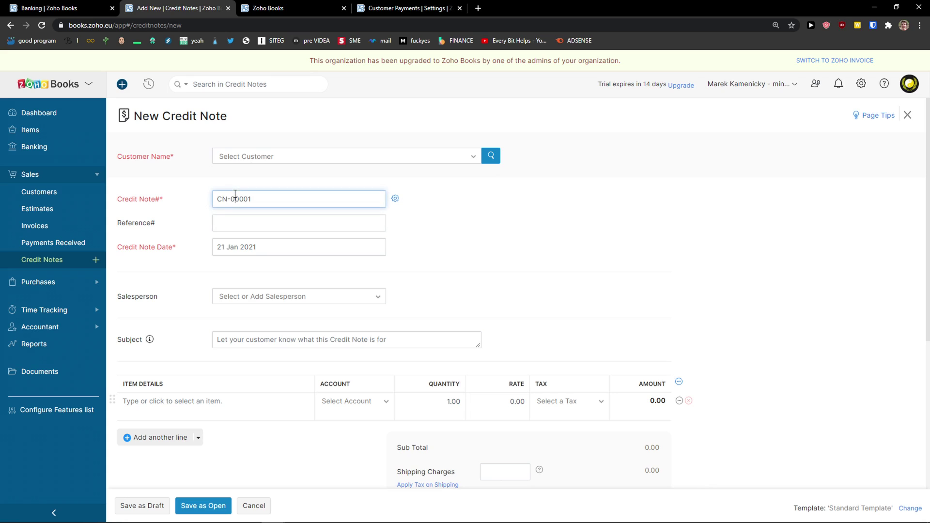
left_click(245, 156)
left_click(232, 198)
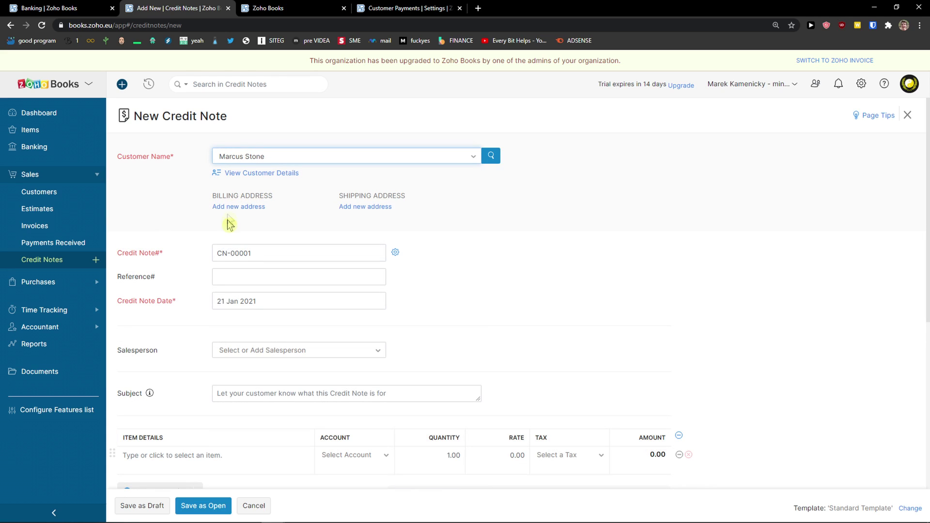
left_click(233, 277)
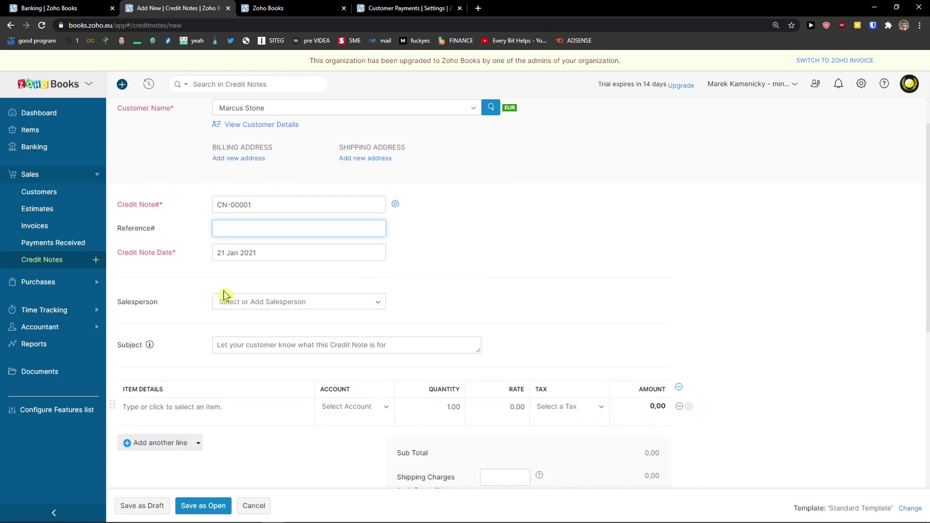
type("101")
Credit one box of Book Goods and save credit note CN-00001 as open for €50,00
scroll(257, 256, "down", 1)
left_click(206, 363)
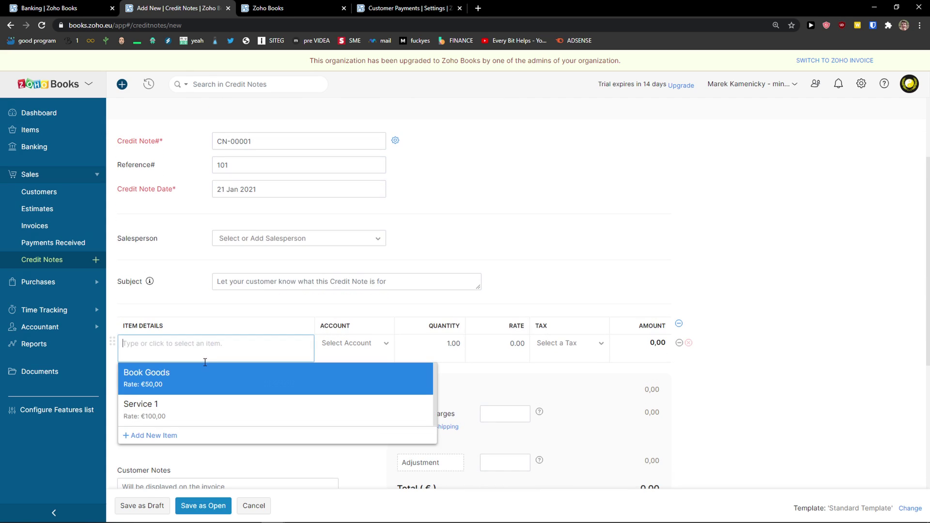
left_click(196, 379)
scroll(232, 366, "down", 1)
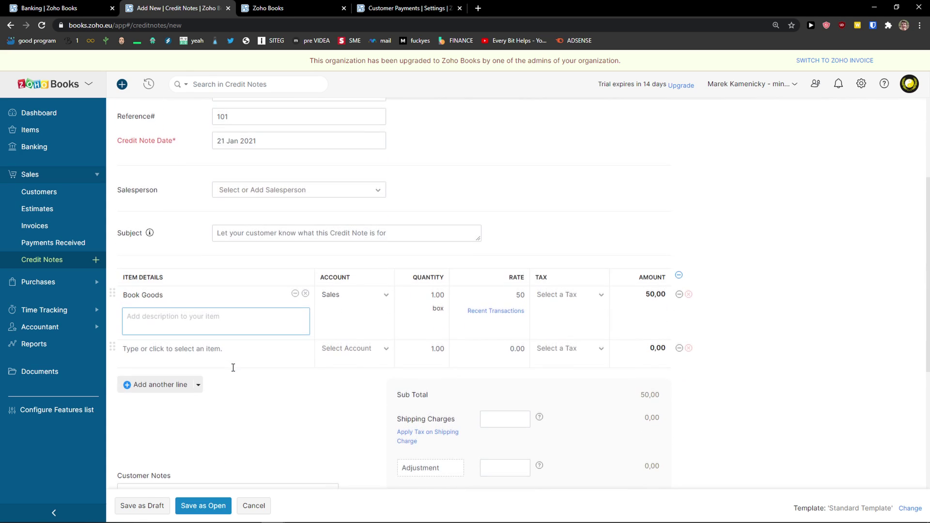
scroll(303, 375, "down", 3)
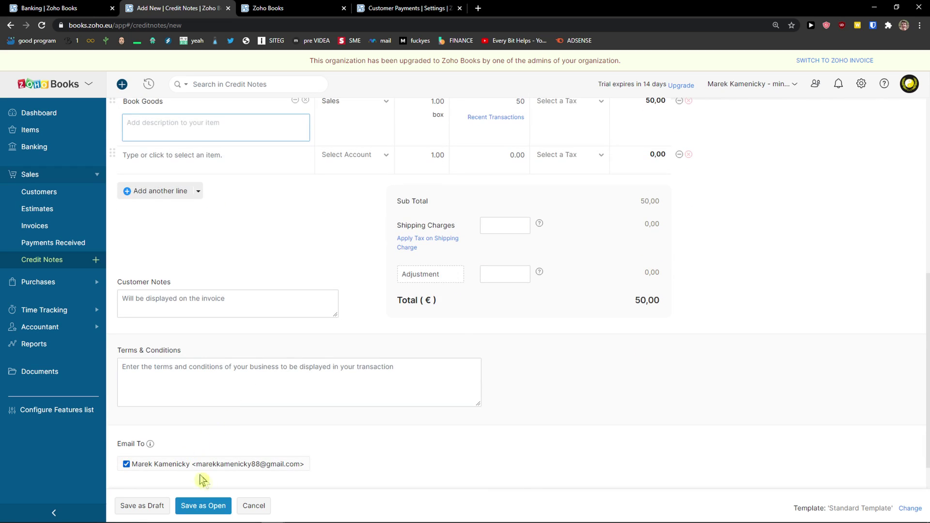
left_click(199, 507)
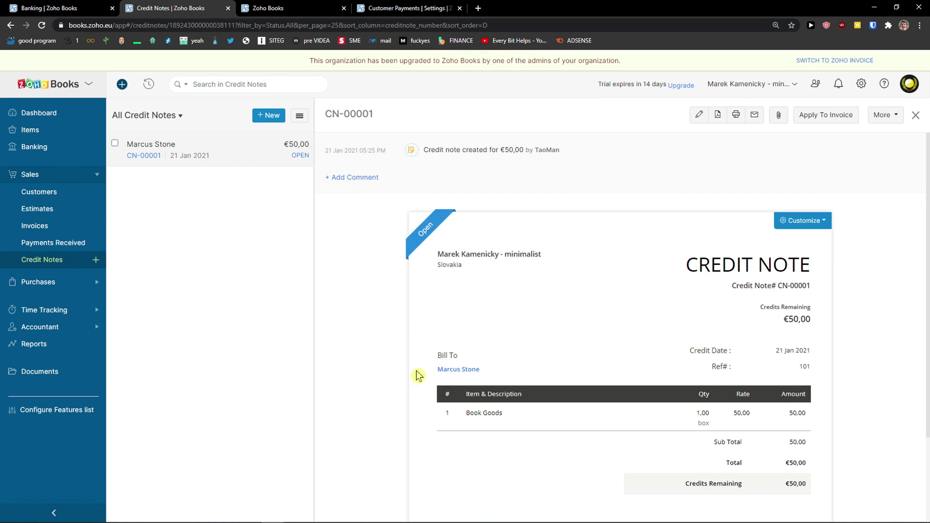
left_click(44, 282)
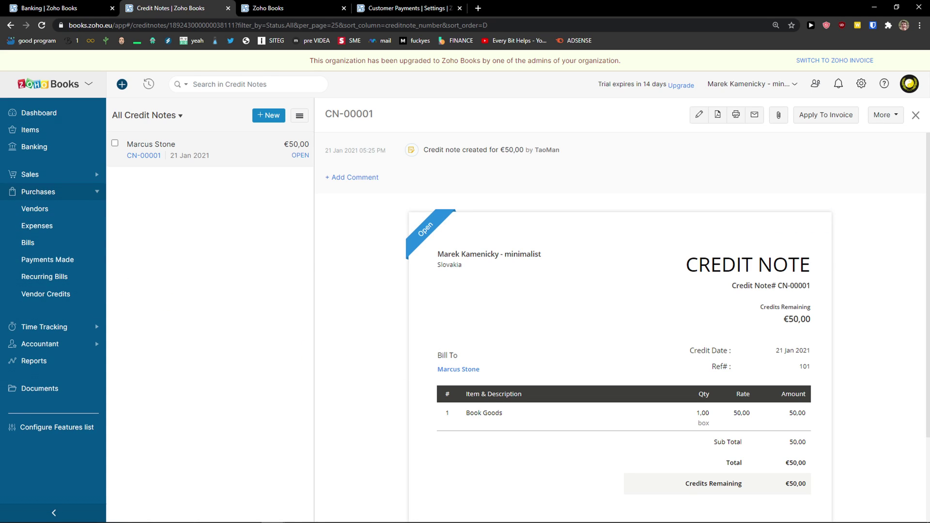
Start a new vendor with autofilled contact name, e-mail and phone, using the company name as display name
scroll(620, 339, "down", 1)
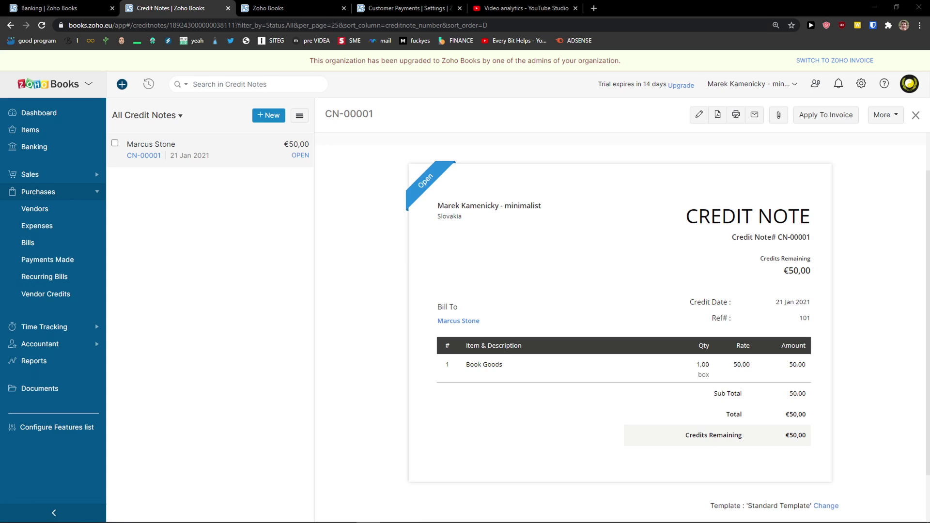
left_click(44, 214)
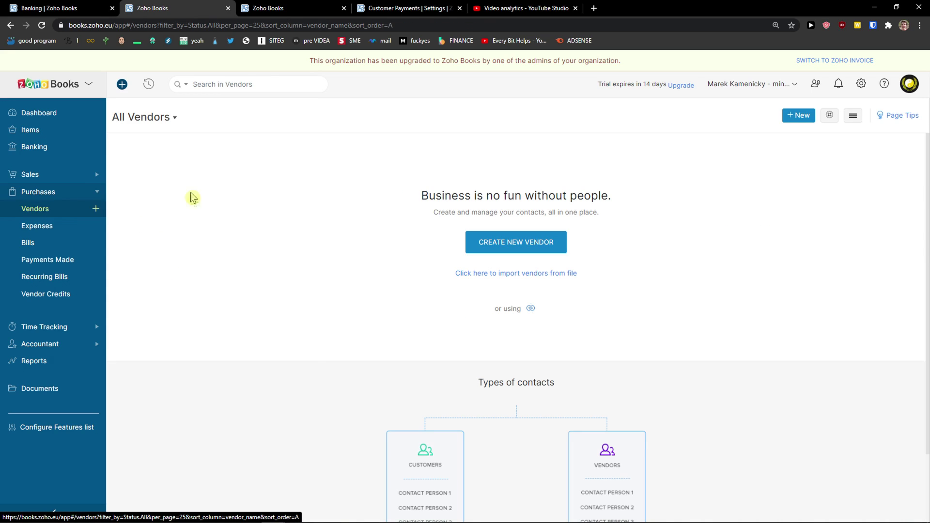
left_click(485, 246)
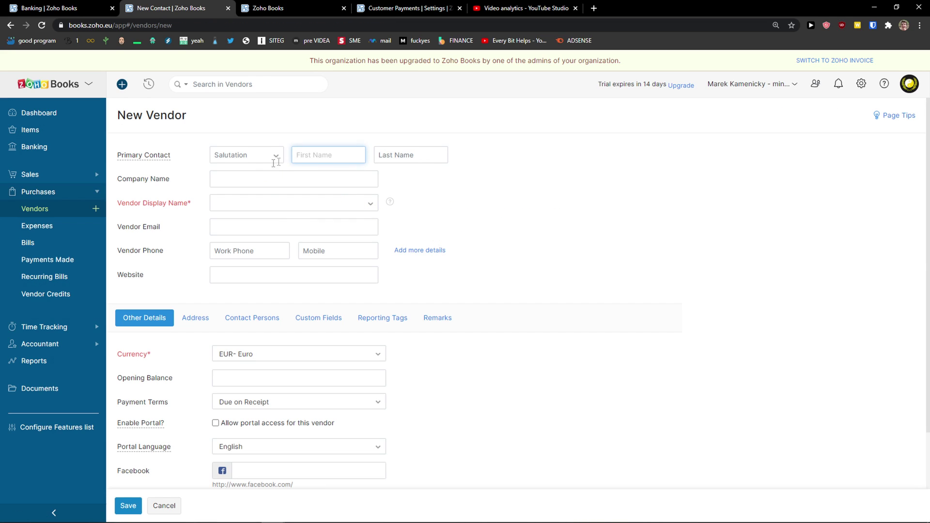
left_click(303, 155)
left_click(305, 181)
left_click(261, 175)
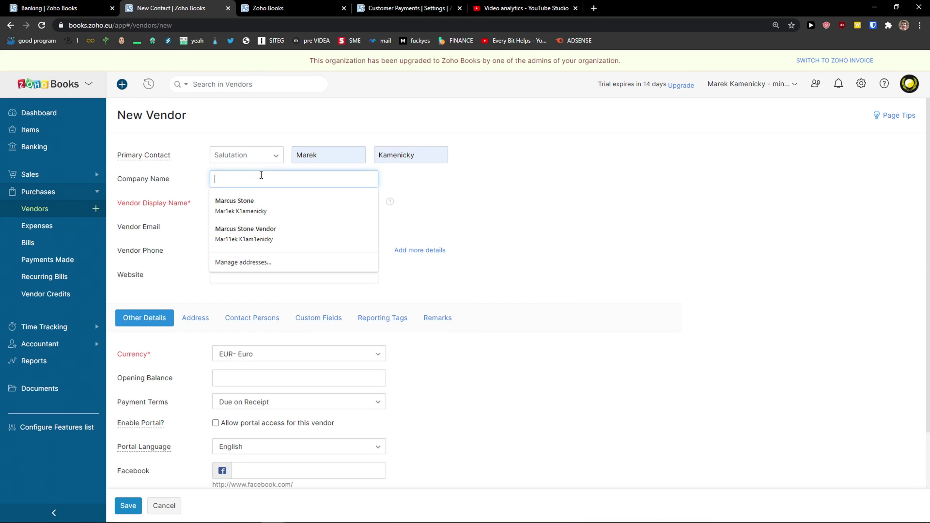
type("Vendor Marek")
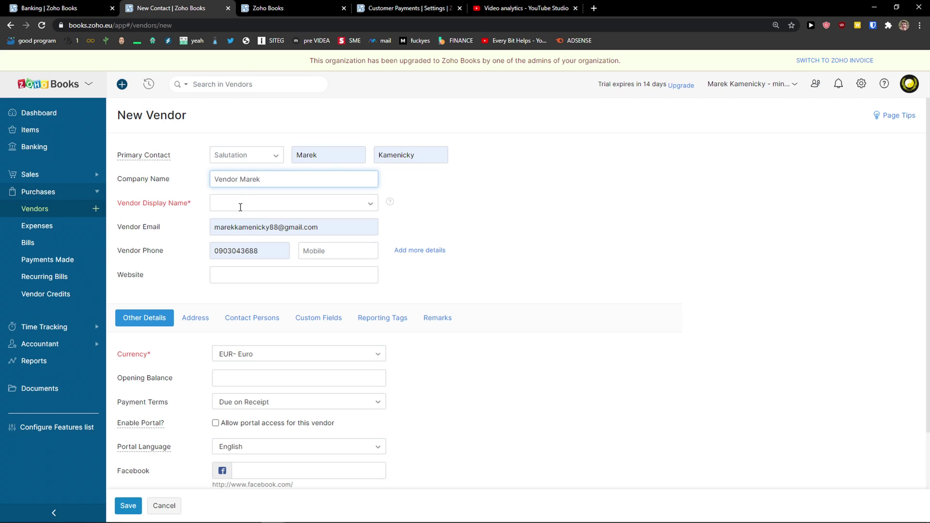
left_click(240, 207)
left_click(237, 242)
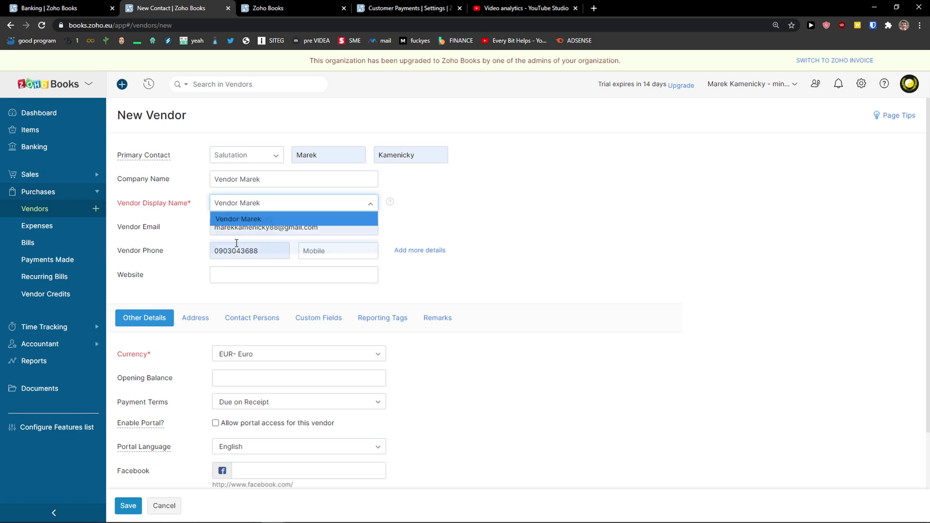
Browse the vendor's address, contact persons and custom fields sections, then save the vendor
scroll(184, 242, "down", 1)
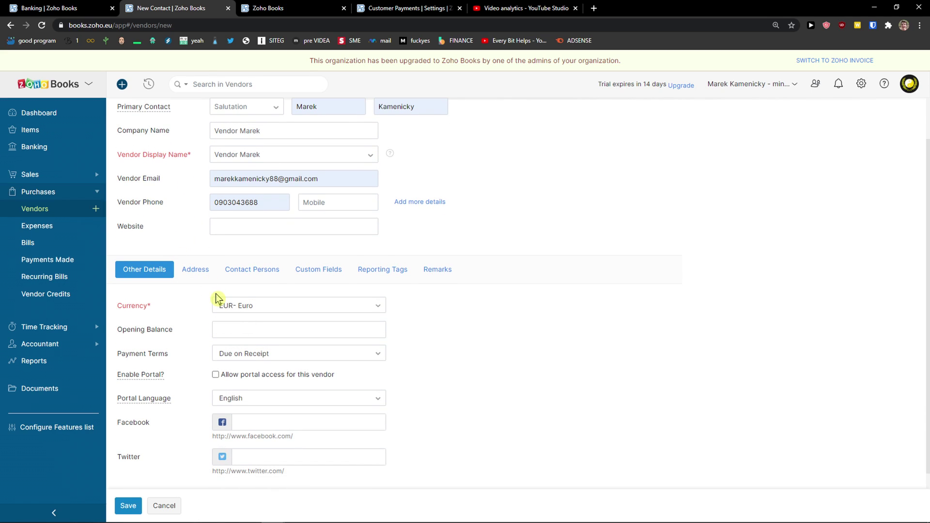
left_click(194, 271)
scroll(208, 307, "down", 2)
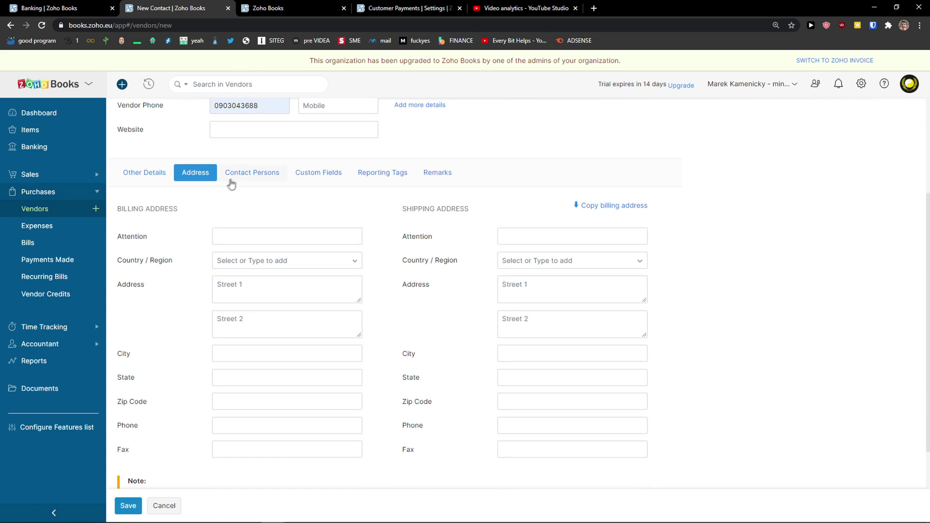
left_click(240, 180)
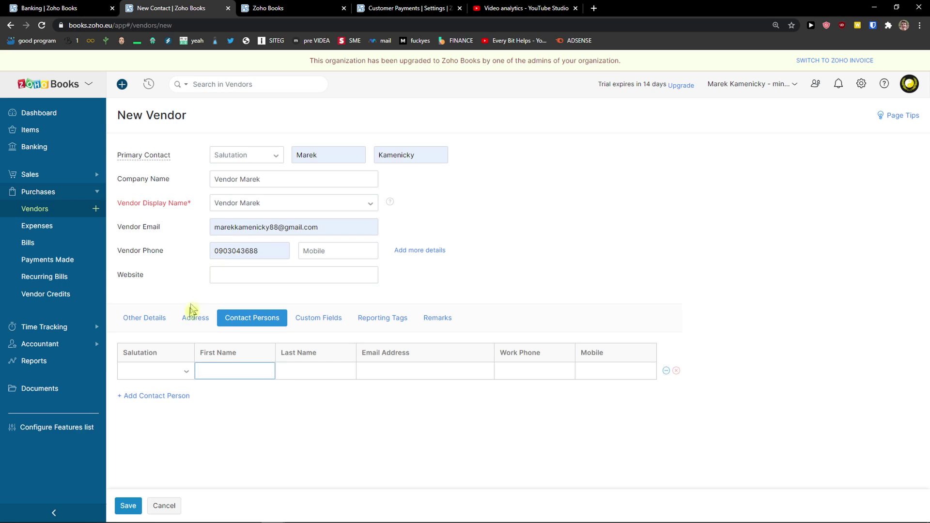
left_click(315, 326)
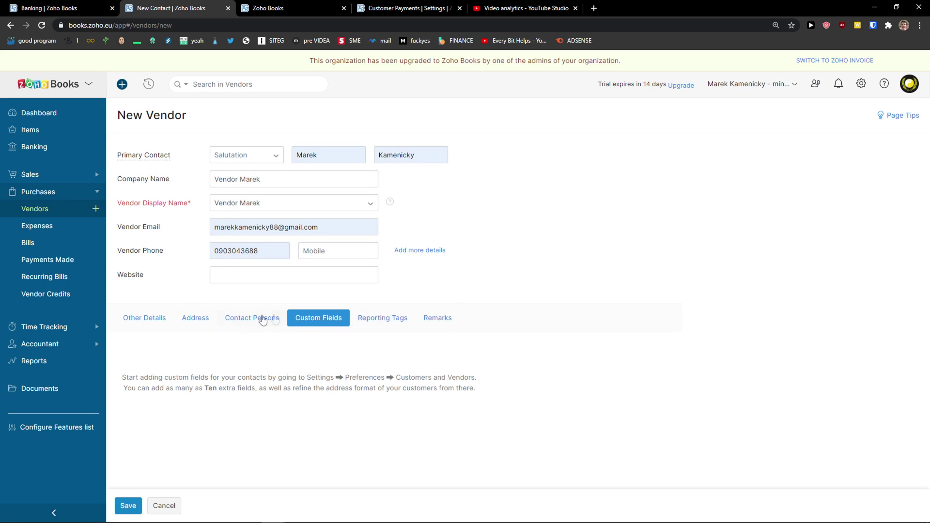
left_click(161, 328)
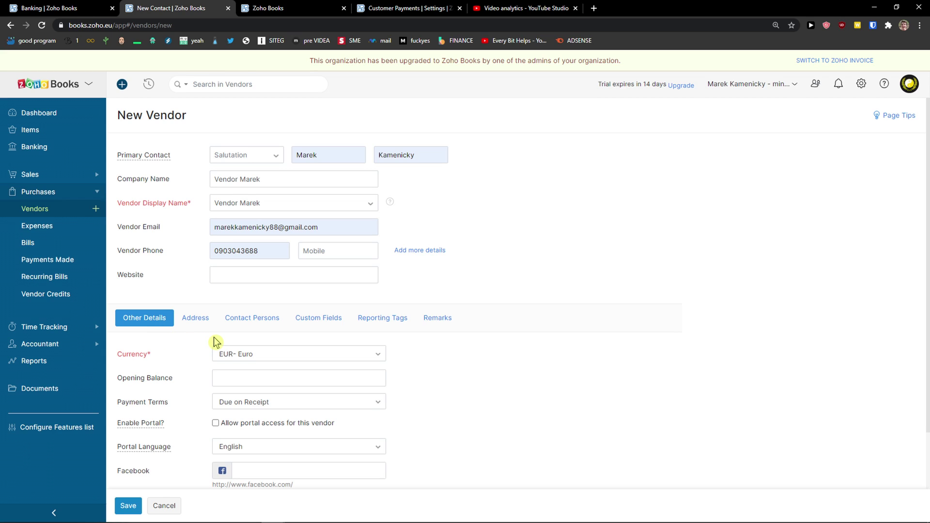
scroll(213, 341, "down", 2)
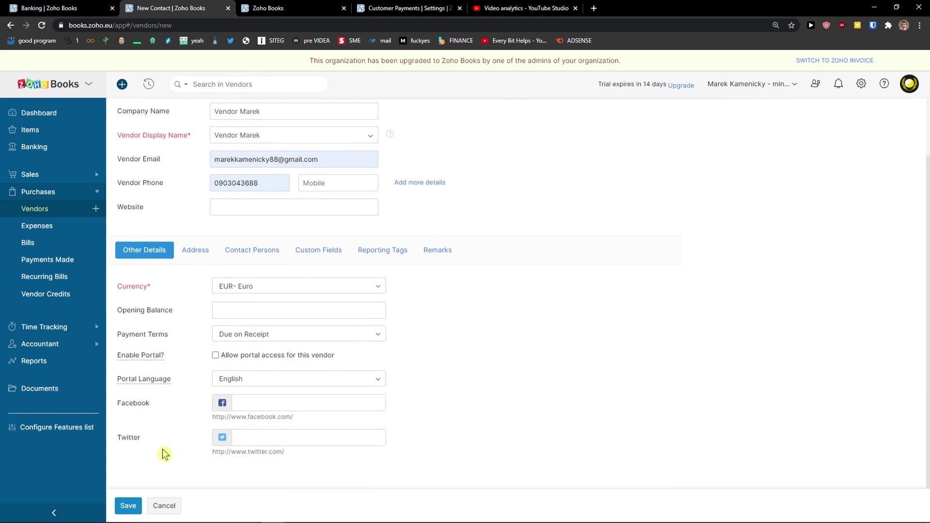
left_click(128, 505)
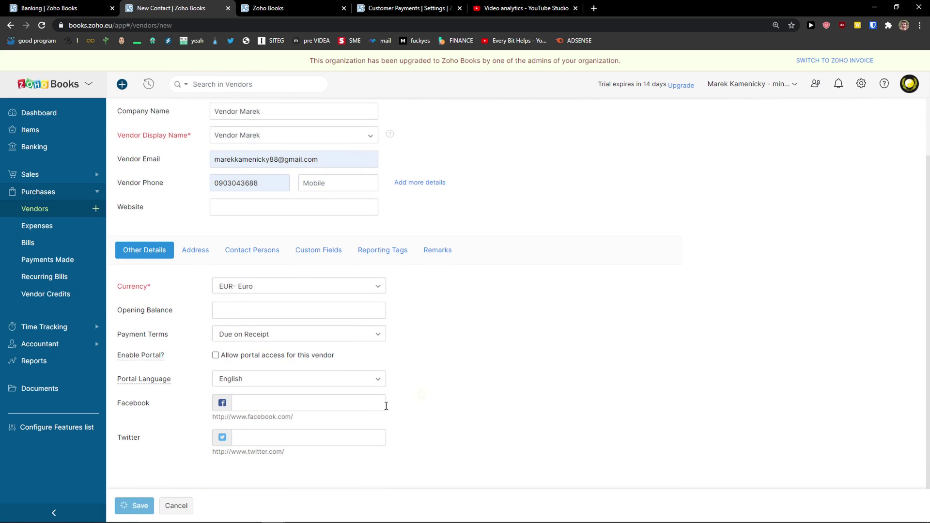
Start a new expense on Cost of Goods Sold for an amount of 25
left_click(56, 230)
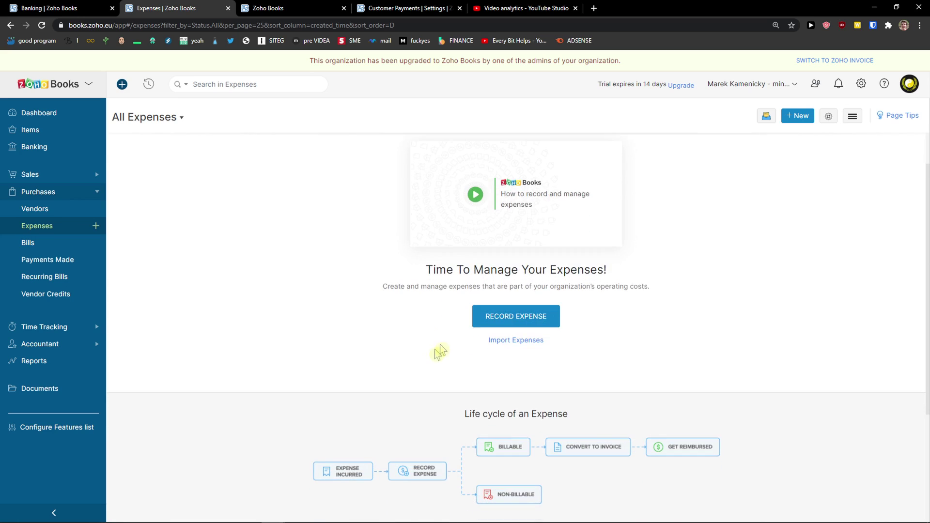
left_click(467, 312)
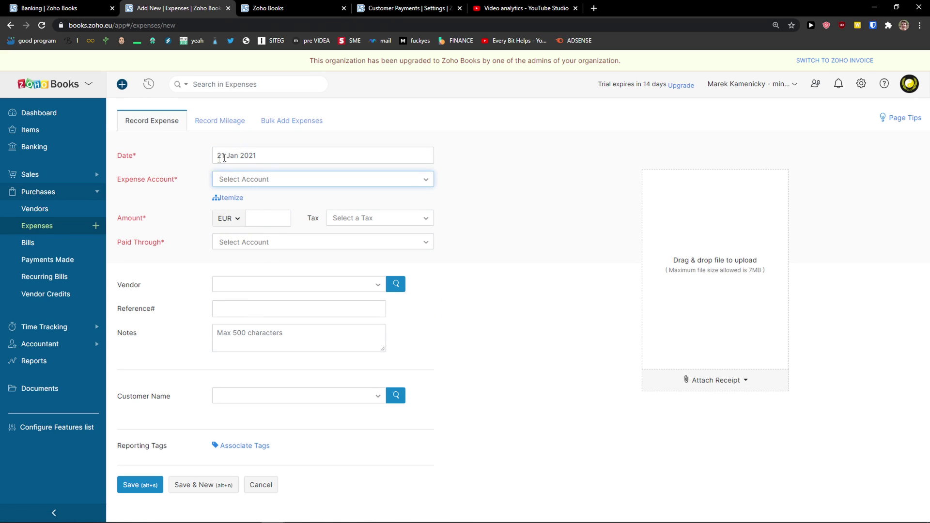
left_click(232, 180)
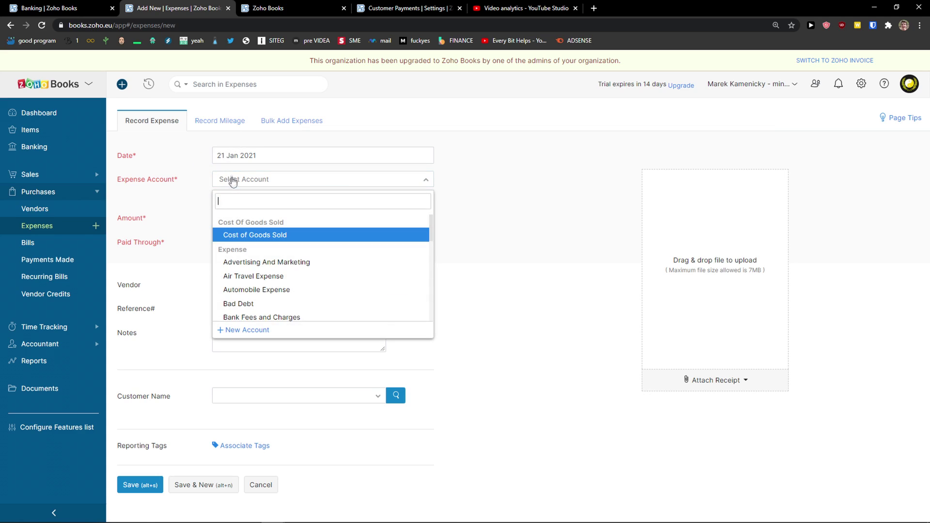
left_click(243, 236)
left_click(256, 216)
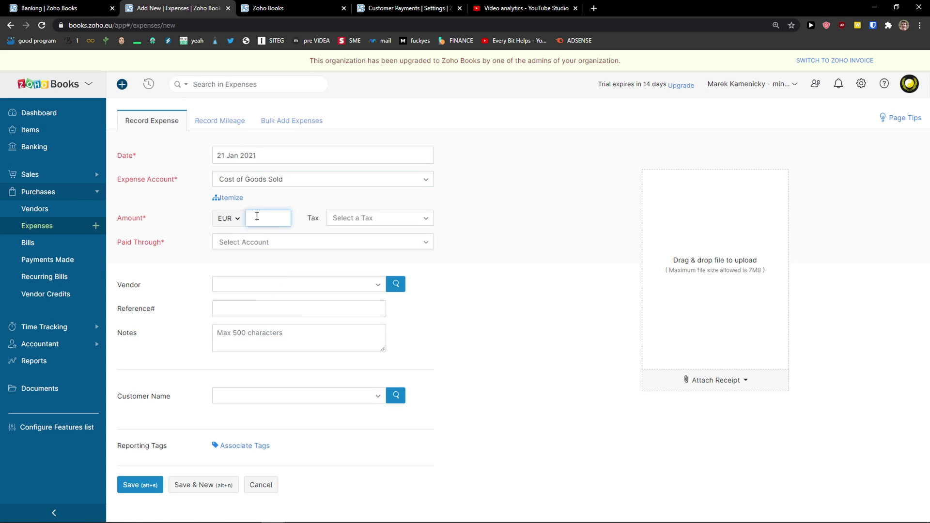
left_click(325, 205)
Pay the expense through Owner's Equity, assign the existing vendor, and save it
left_click(408, 220)
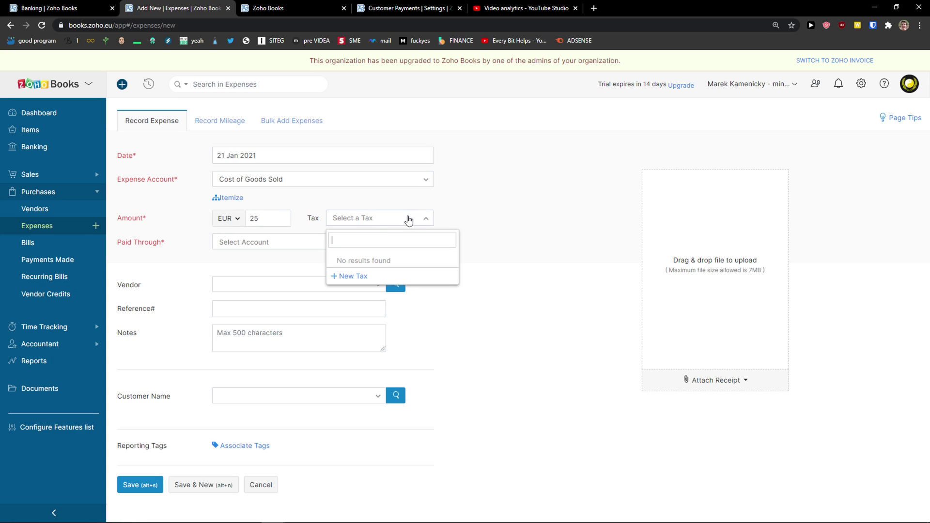
left_click(237, 245)
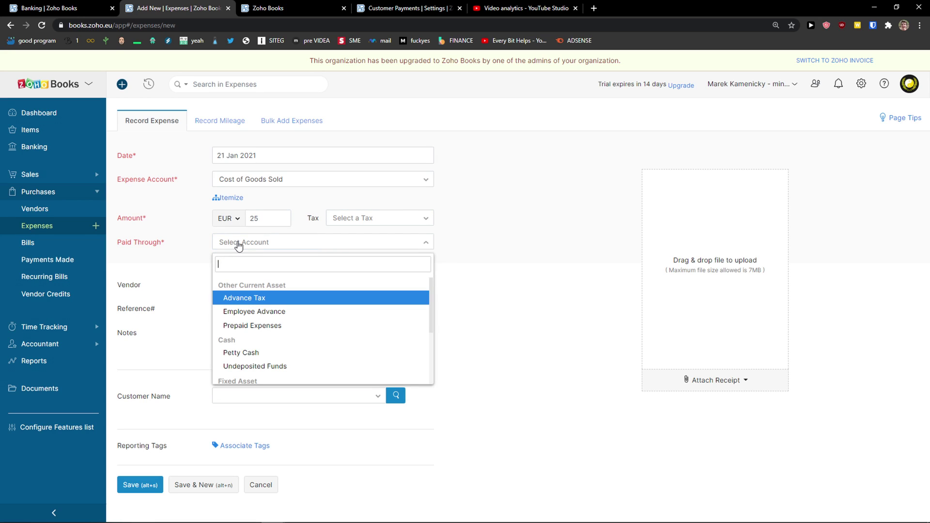
scroll(263, 301, "down", 2)
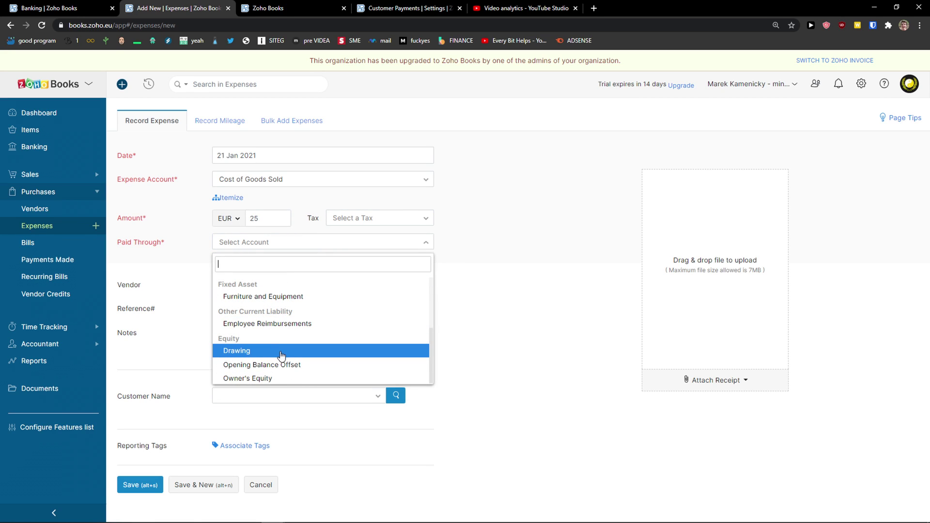
left_click(291, 377)
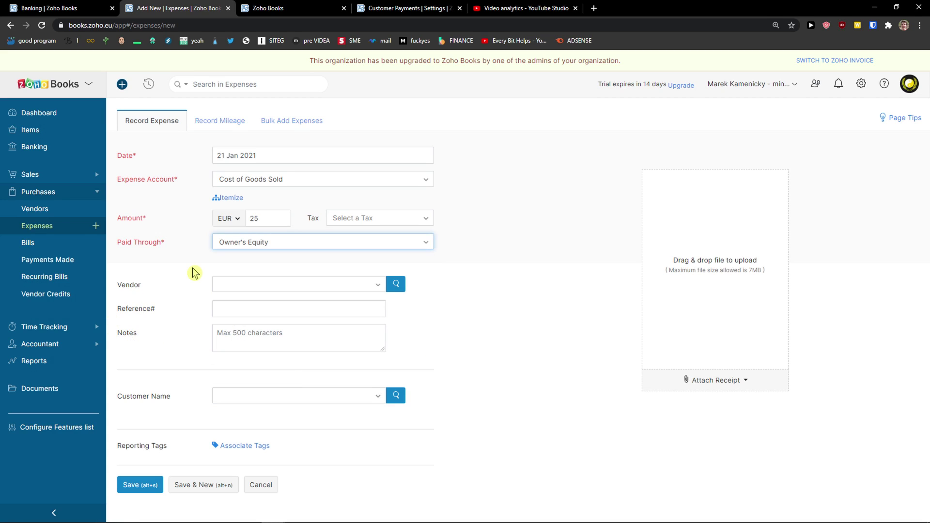
left_click(216, 282)
left_click(239, 325)
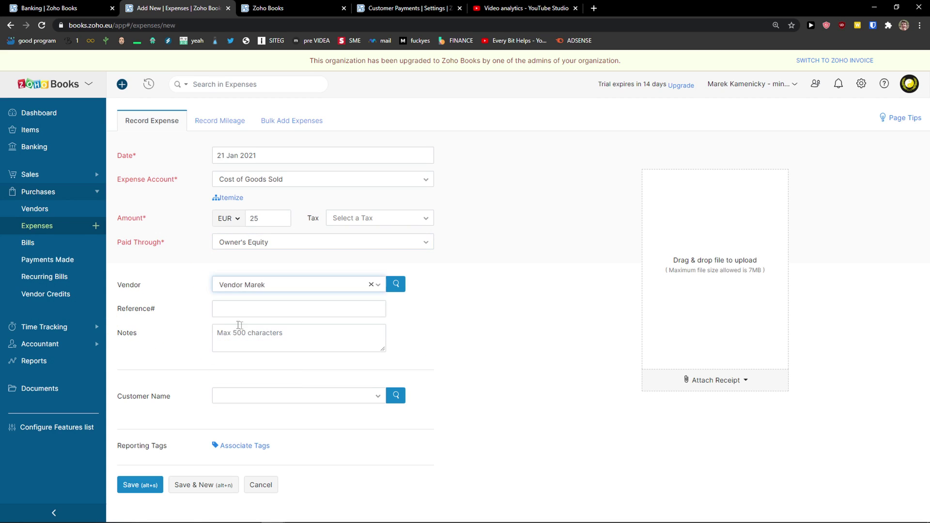
left_click(225, 311)
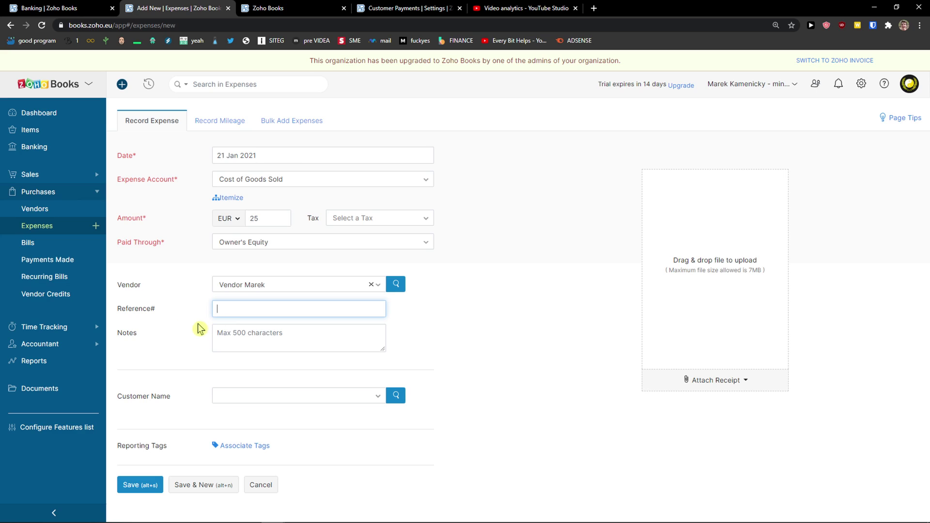
left_click(146, 491)
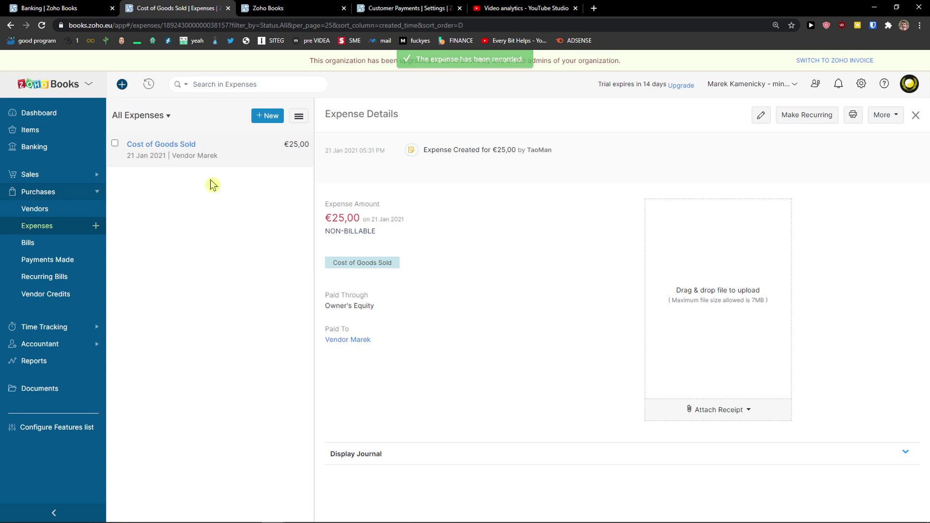
Start a bill for the existing vendor: Bill# 1001, dated 21 Jan 2021, Due on Receipt
left_click(48, 243)
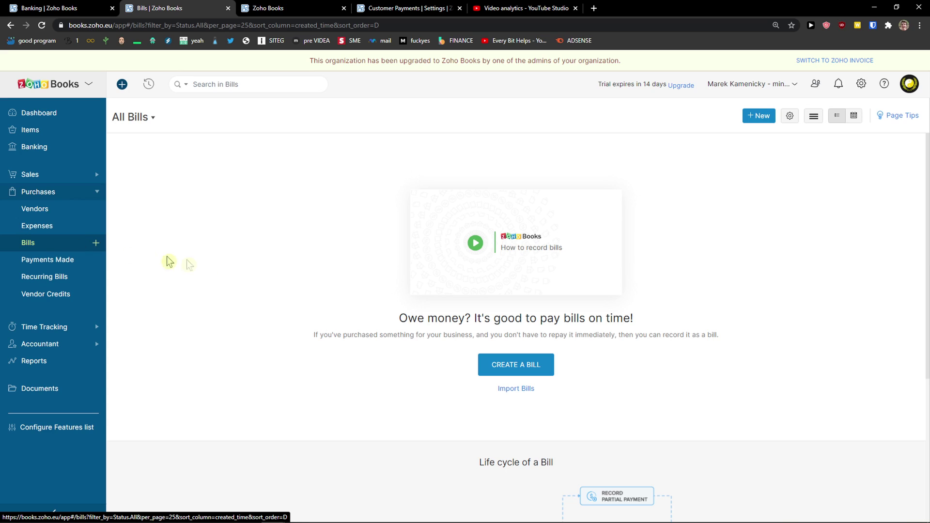
left_click(517, 366)
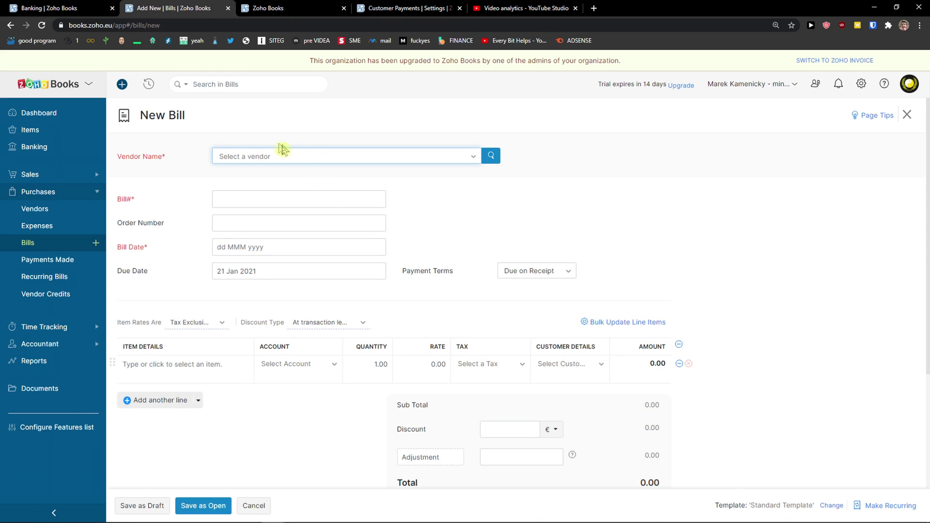
left_click(237, 156)
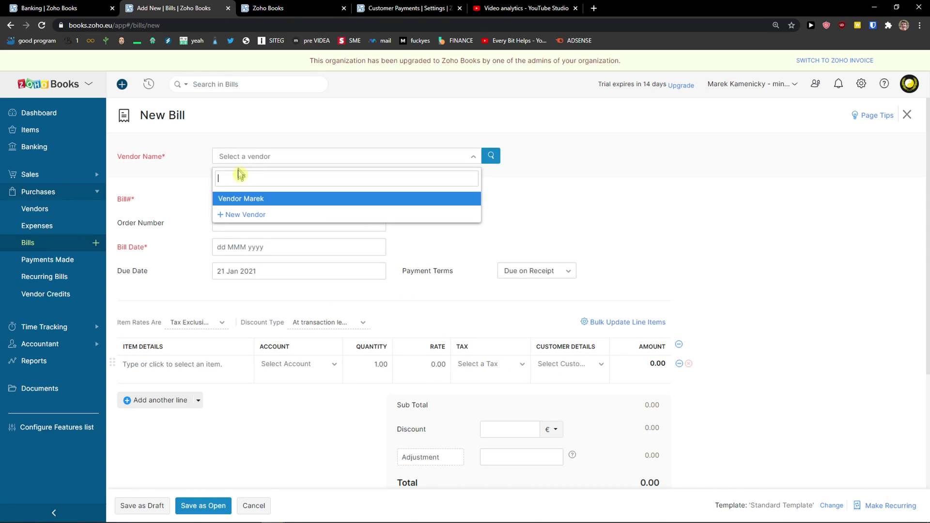
left_click(234, 198)
left_click(217, 195)
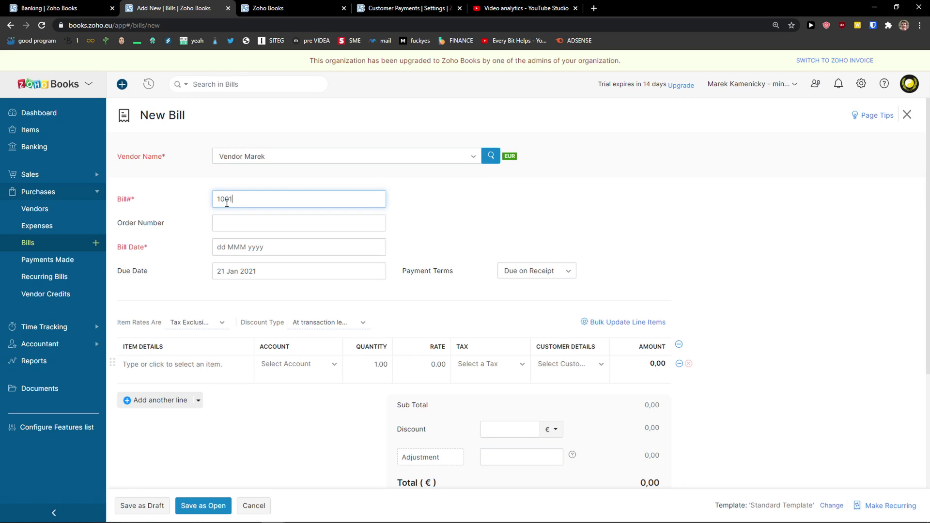
type("1001")
left_click(224, 225)
left_click(269, 248)
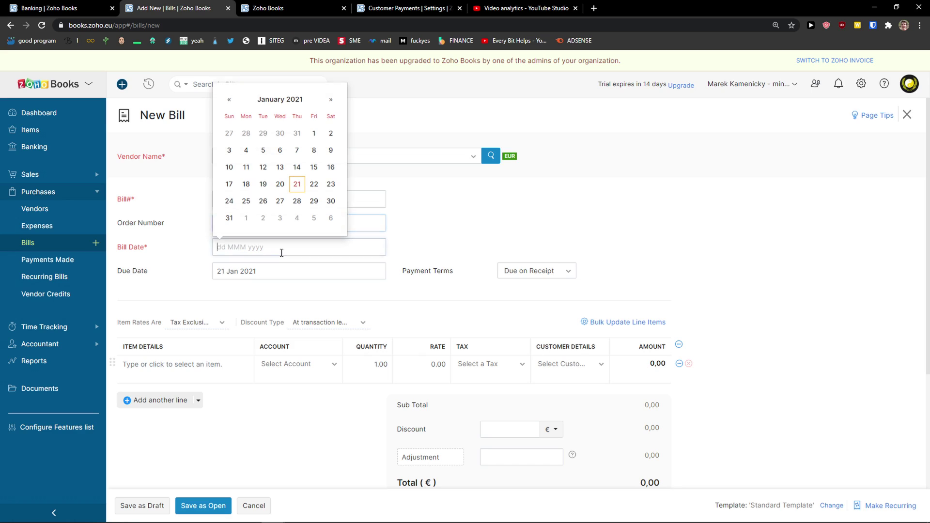
left_click(297, 183)
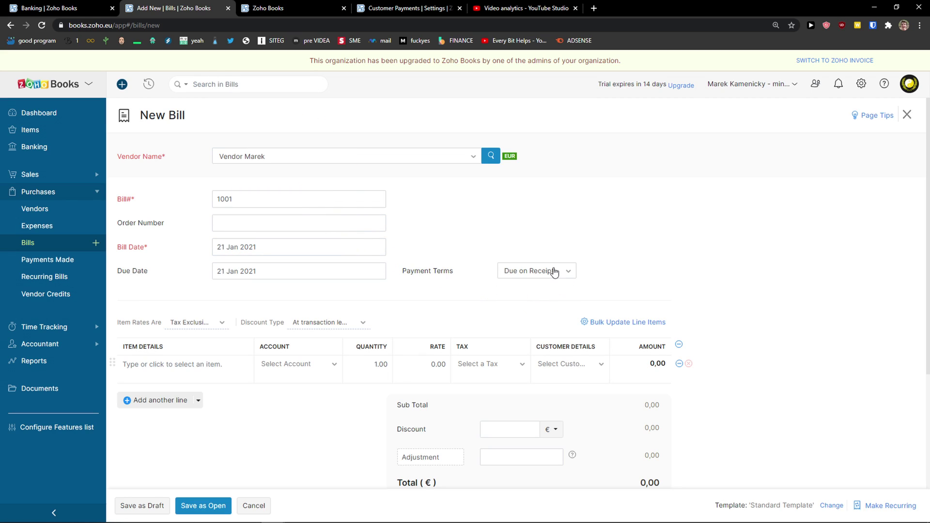
left_click(532, 273)
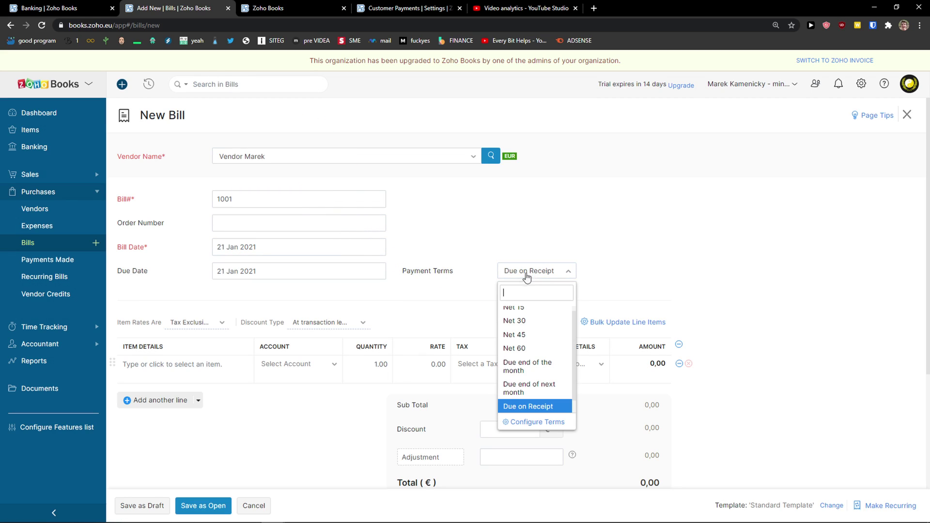
left_click(430, 289)
Add one box of Book Goods at 40,00 and save the bill as Open
scroll(231, 300, "down", 1)
scroll(230, 301, "down", 1)
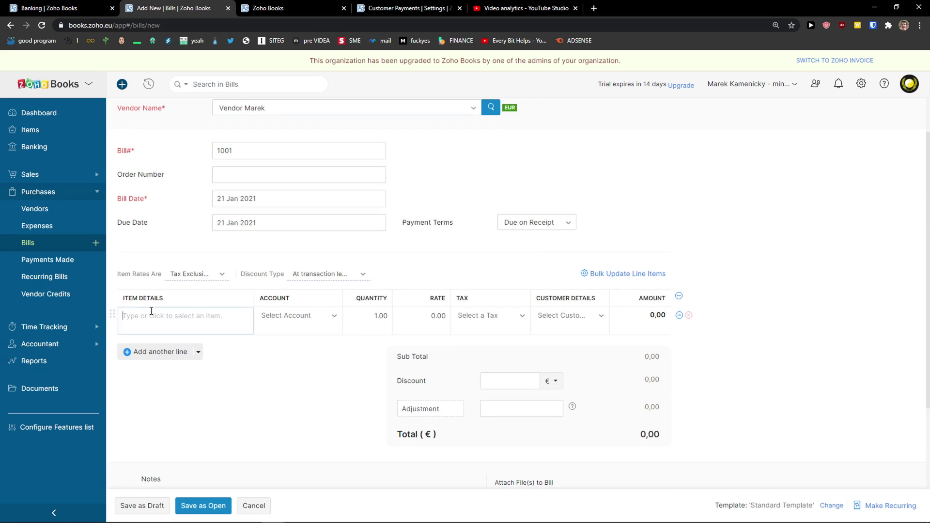
left_click(198, 331)
left_click(201, 358)
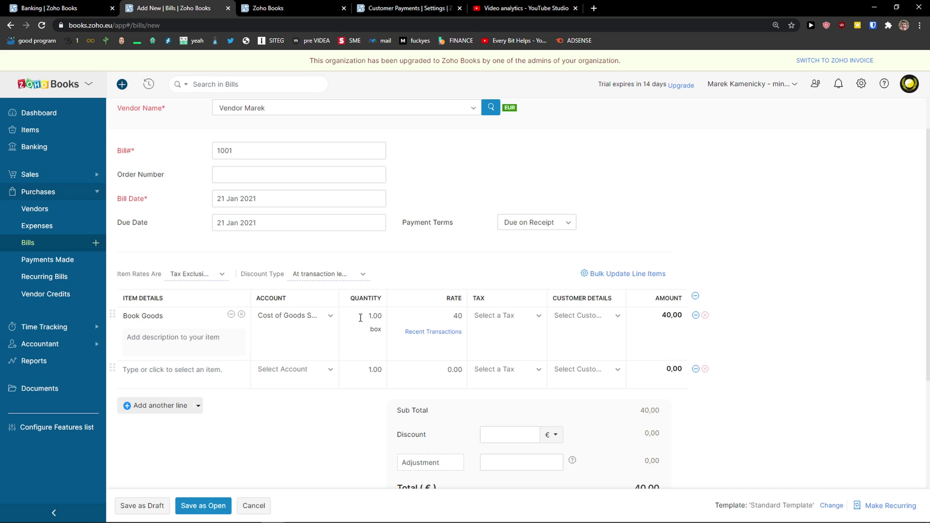
scroll(472, 401, "down", 2)
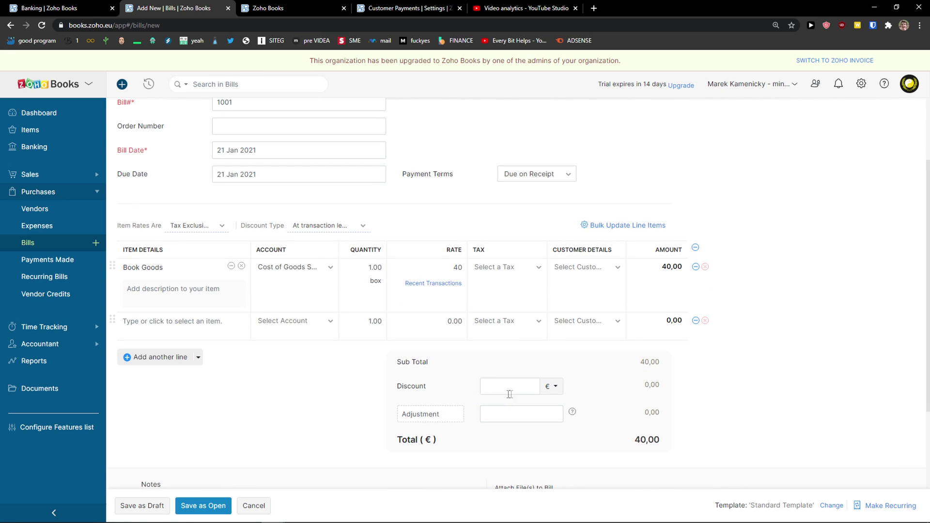
scroll(433, 418, "down", 2)
scroll(532, 375, "up", 2)
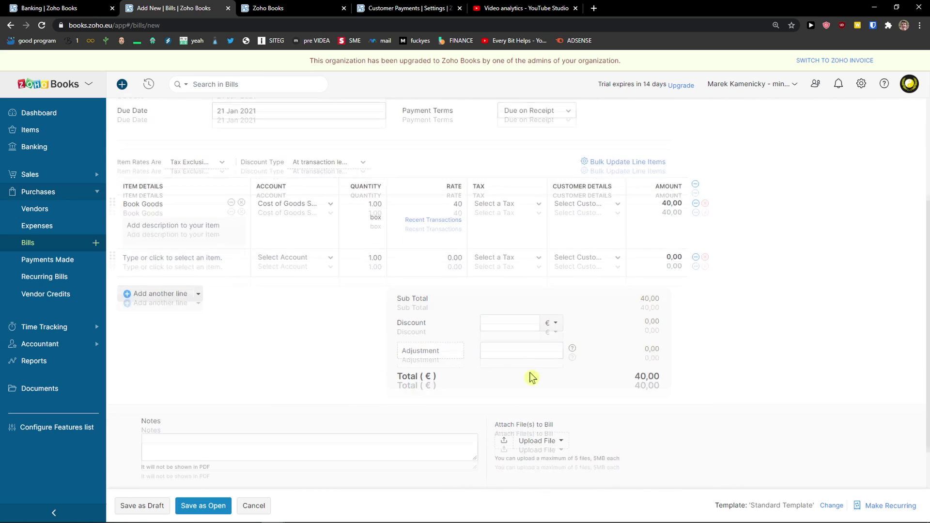
scroll(502, 374, "down", 3)
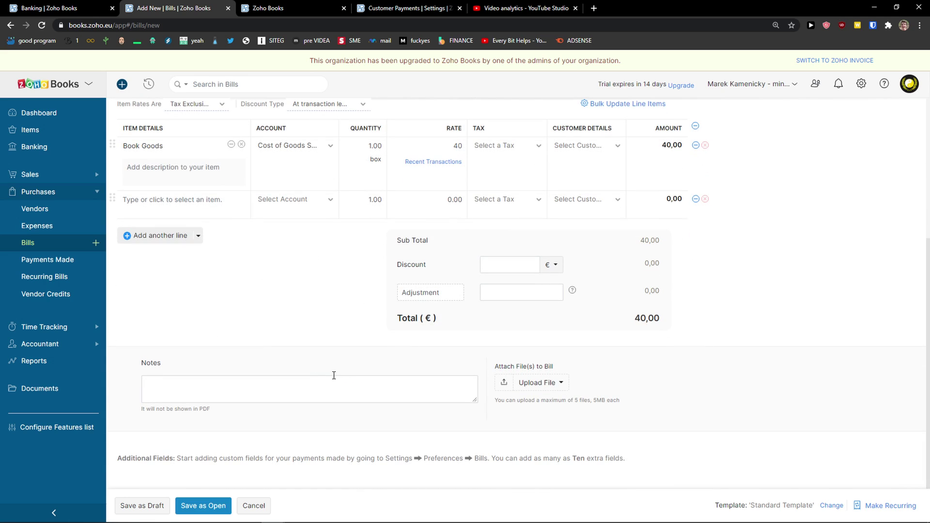
scroll(329, 378, "up", 3)
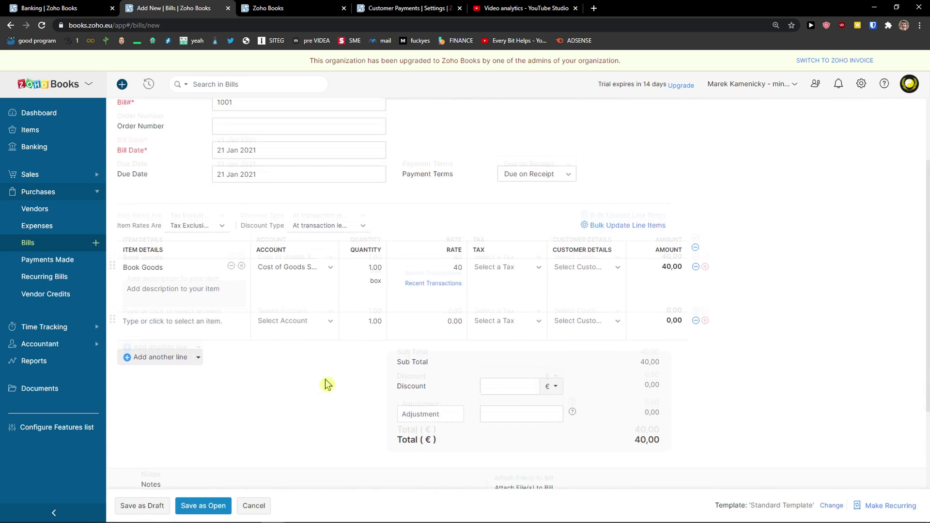
left_click(199, 507)
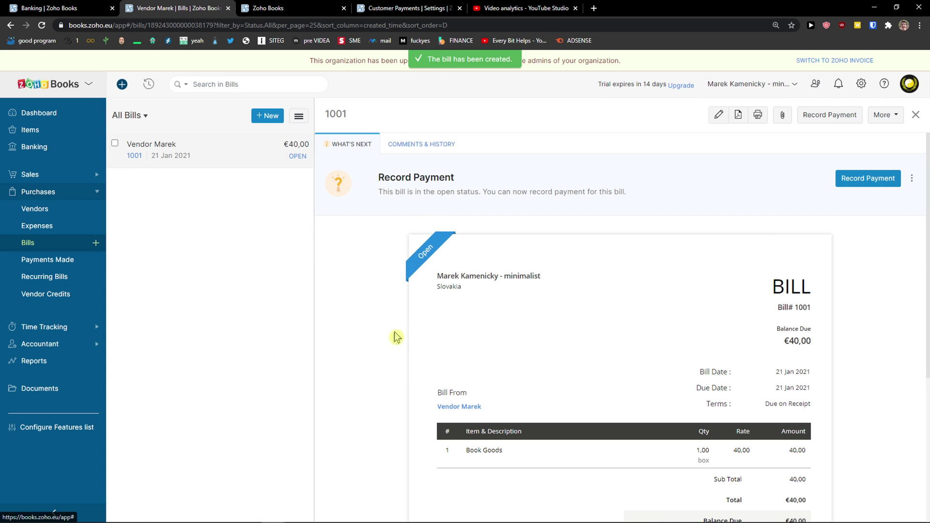
Review open bill 1001 for €40,00 and begin recording its payment
scroll(397, 338, "down", 2)
scroll(602, 390, "up", 2)
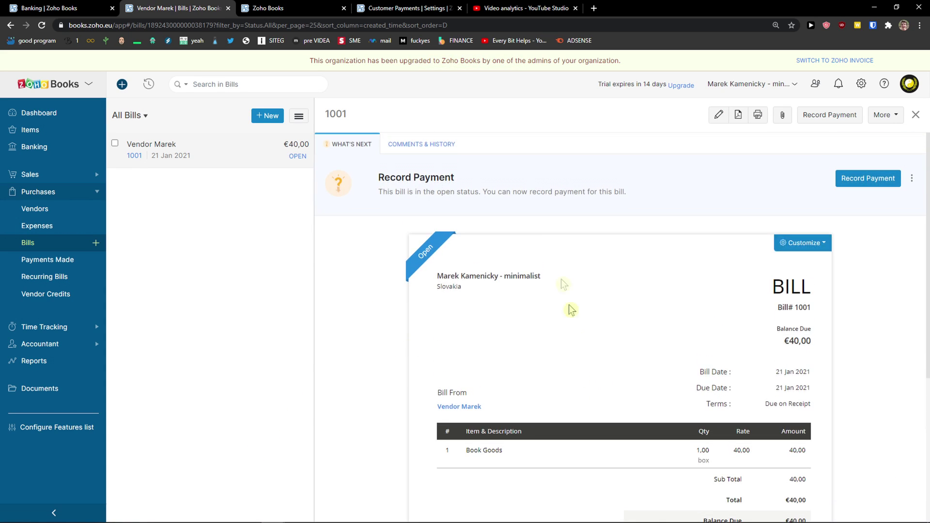
left_click_drag(377, 192, 643, 200)
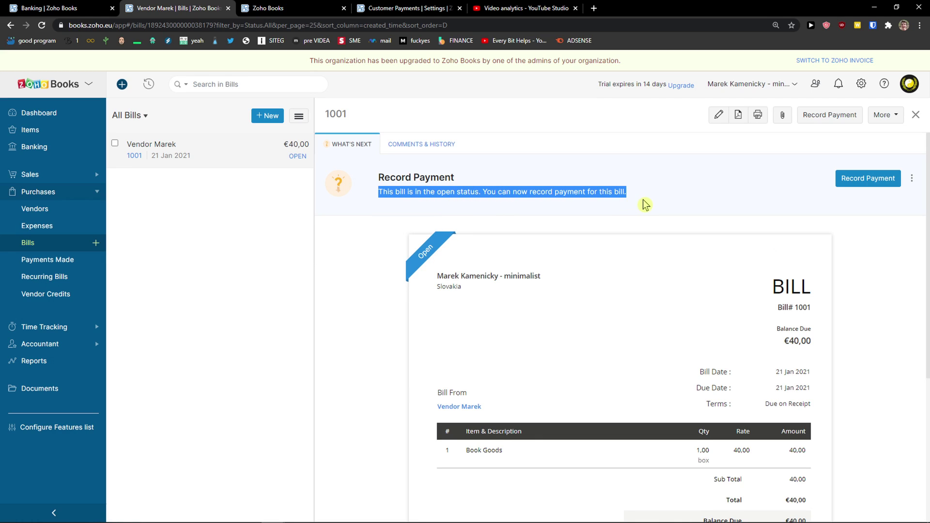
left_click(870, 188)
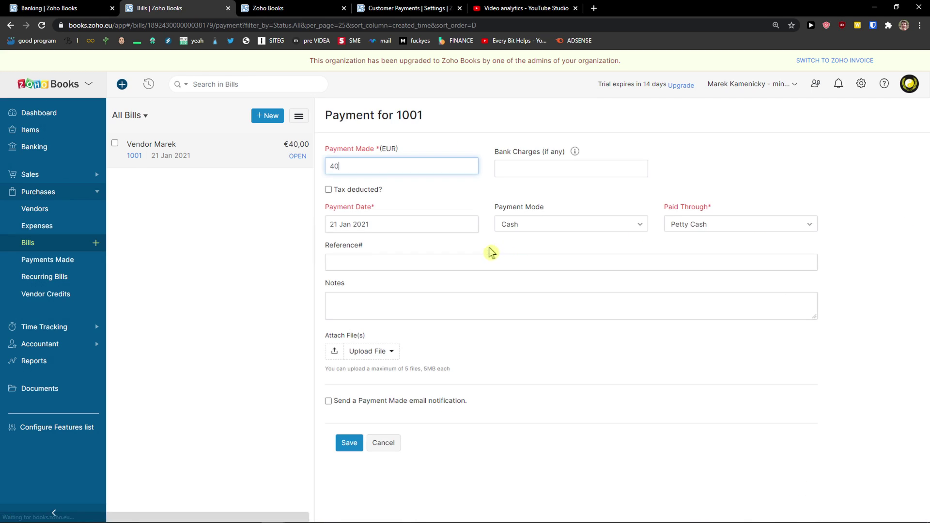
Record a €20 cash payment from Petty Cash against bill 1001, replacing the 40 amount
left_click(517, 166)
double_click(457, 169)
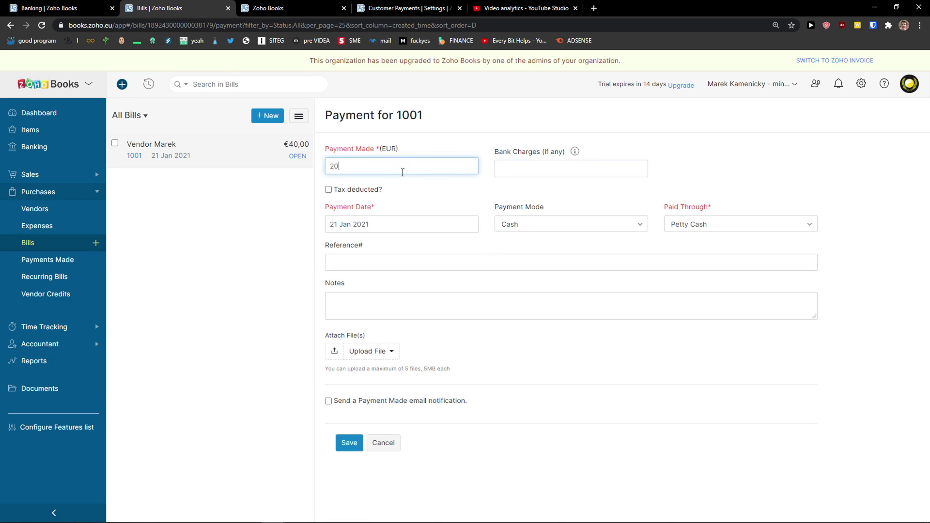
left_click(395, 186)
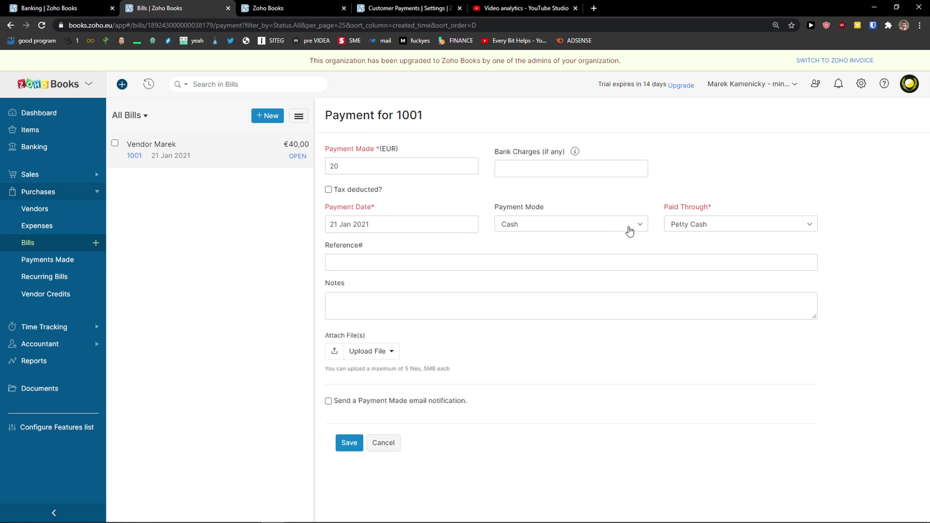
left_click(682, 233)
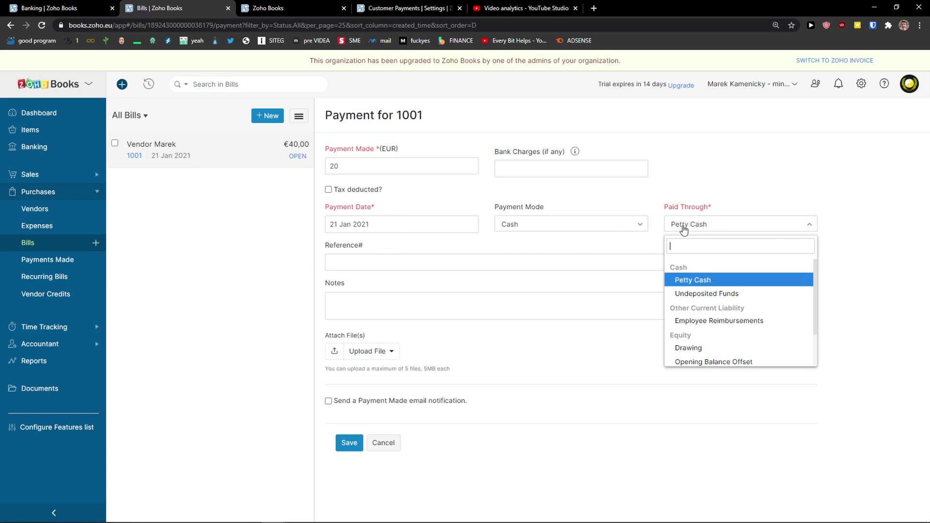
left_click(684, 230)
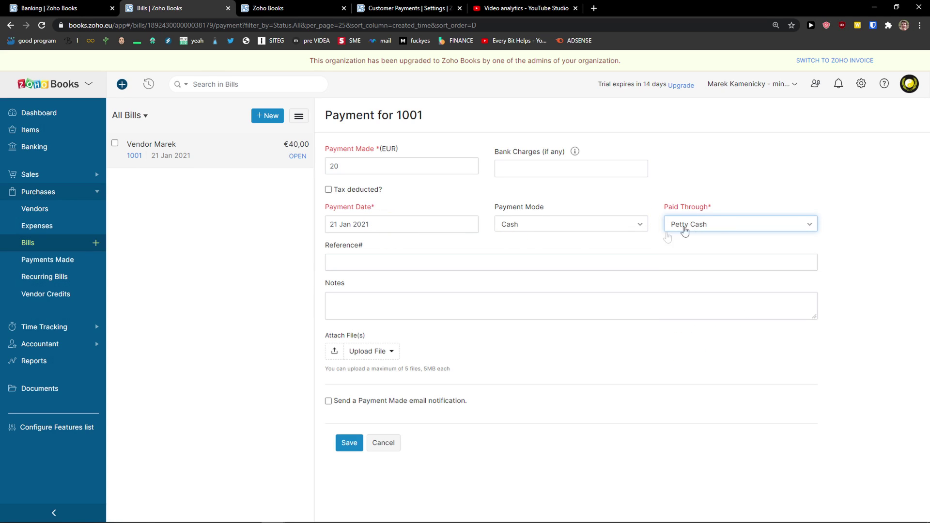
left_click(340, 443)
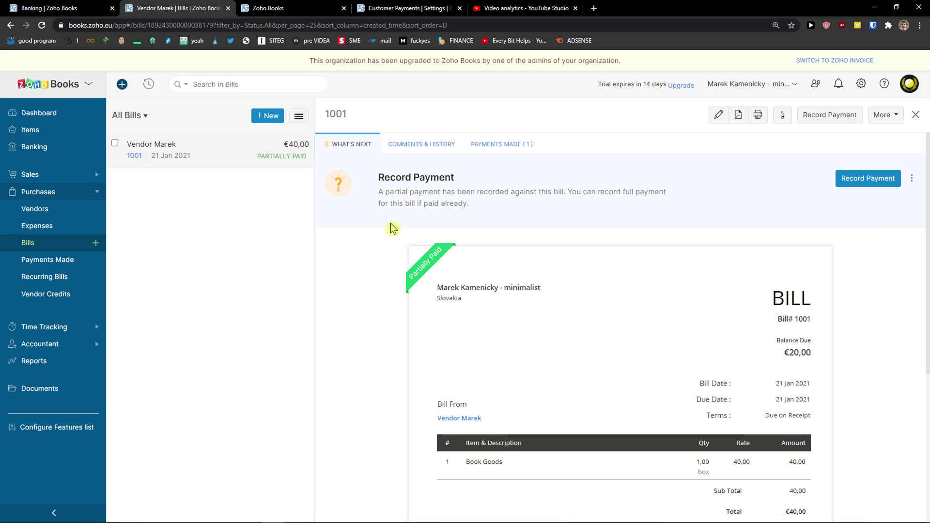
Review the €20,00 payment listed on bill 1001's Payments Made tab
scroll(397, 229, "down", 1)
scroll(385, 233, "up", 1)
left_click(487, 144)
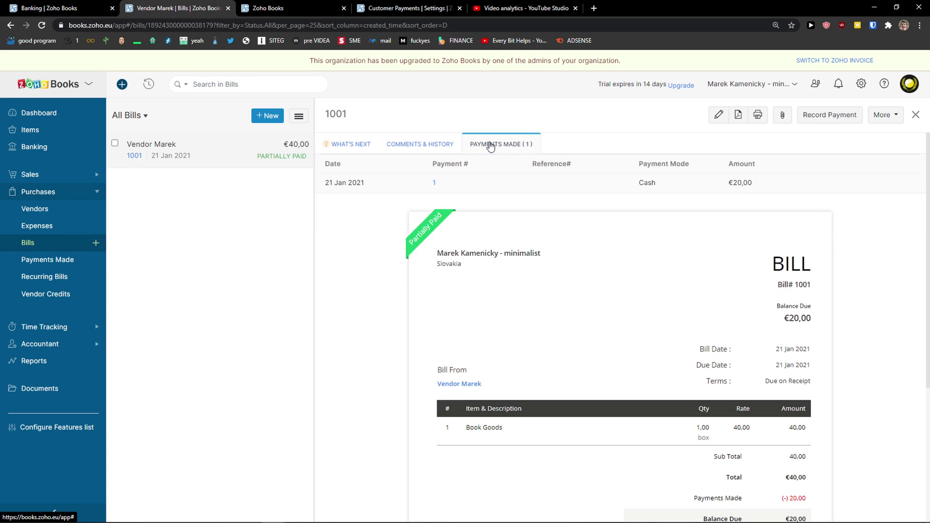
scroll(409, 236, "down", 4)
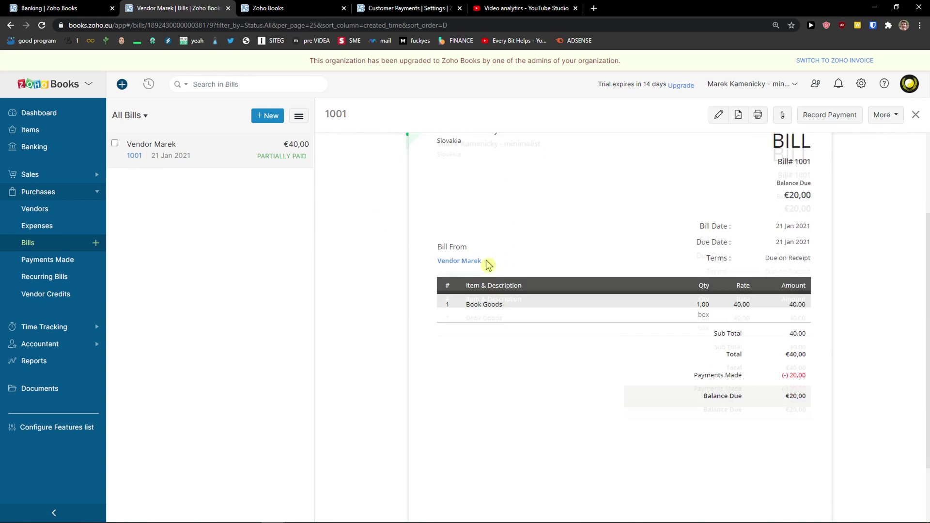
scroll(484, 260, "up", 5)
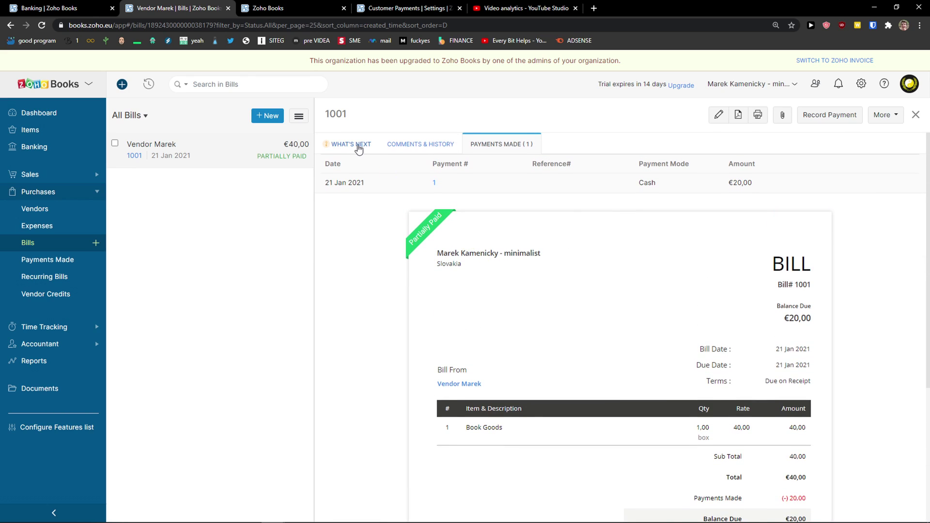
Check the bill's What's Next and Comments & History tabs, then view the Payments Made list
left_click(357, 145)
left_click(413, 144)
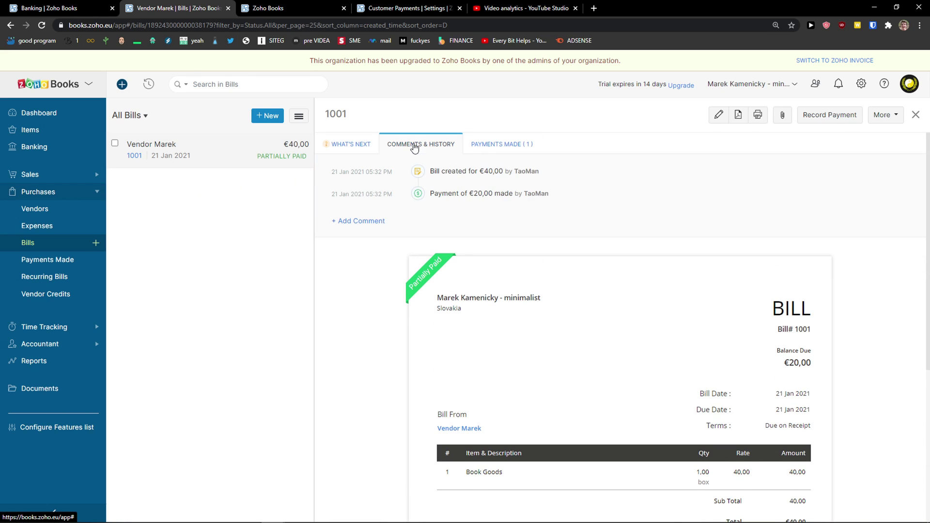
left_click(349, 143)
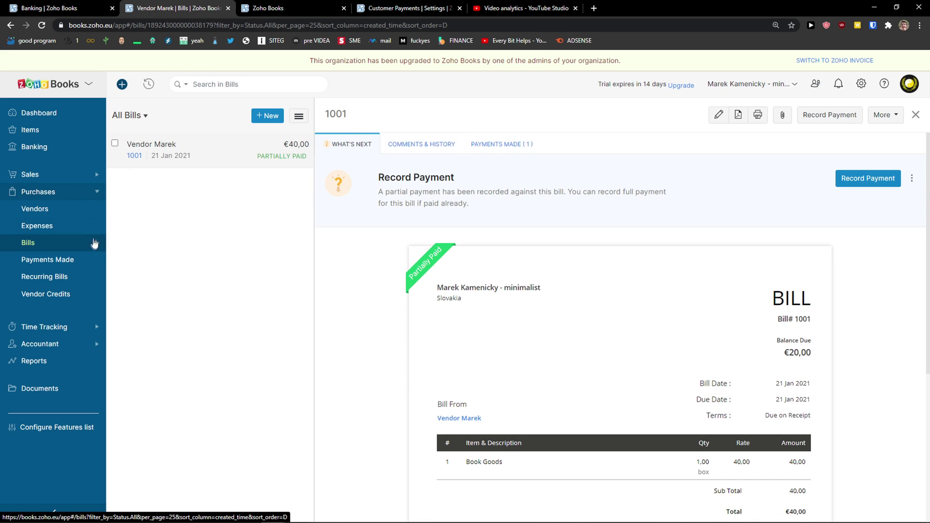
left_click(60, 262)
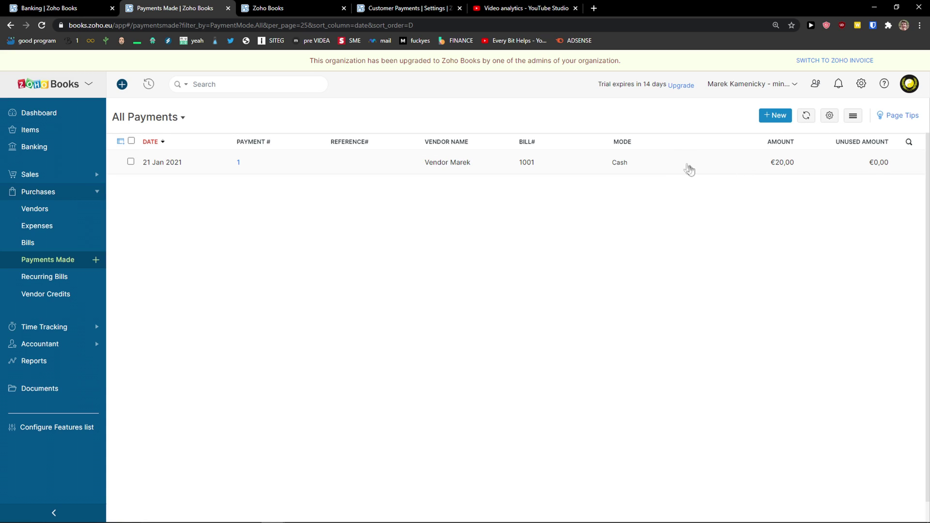
left_click(46, 277)
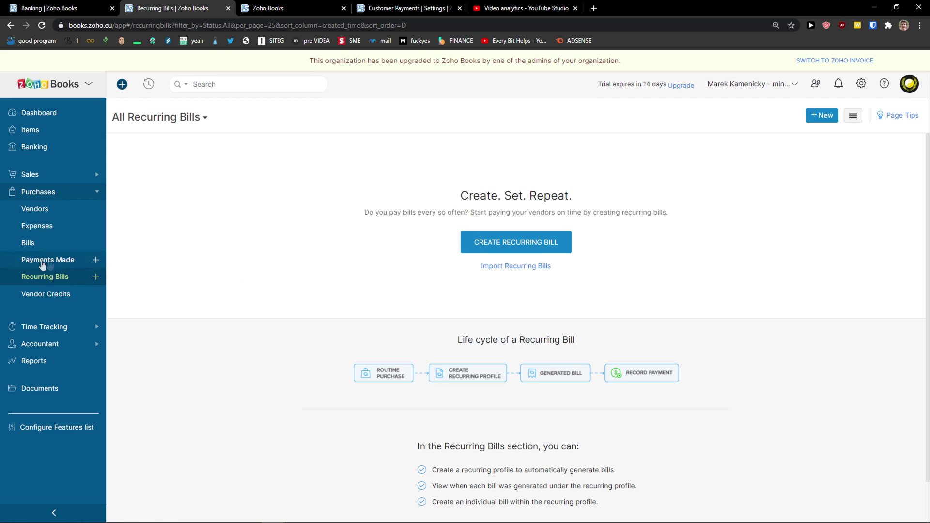
Start a recurring bill named 'Recuring bill' for the vendor with a Book Goods line
left_click(533, 242)
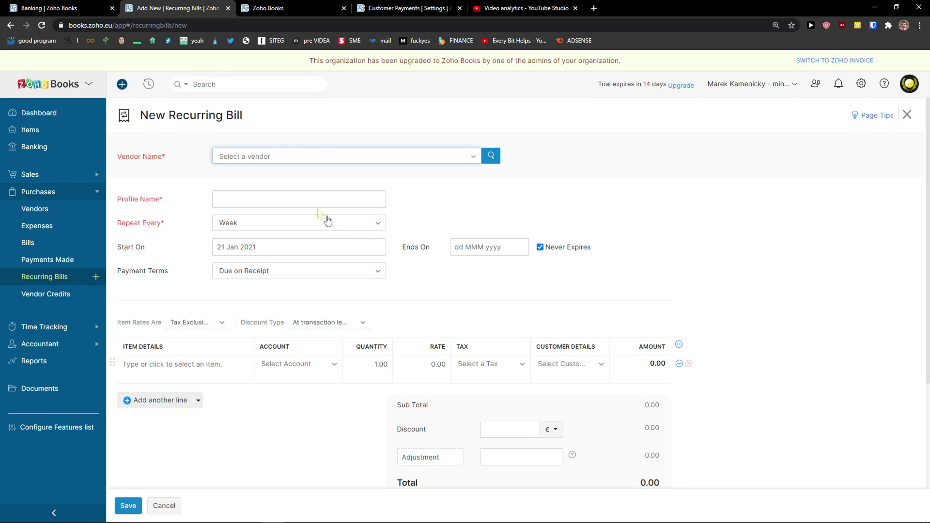
left_click(283, 158)
left_click(257, 199)
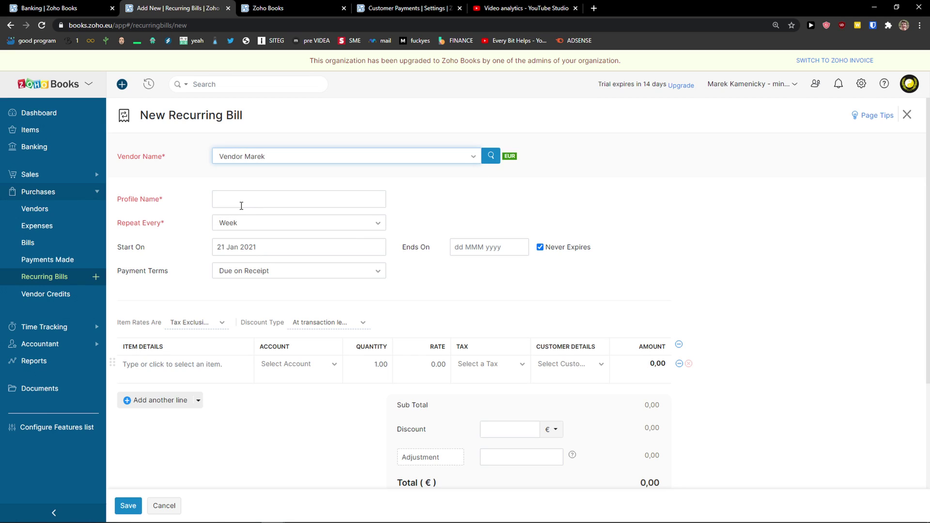
left_click(241, 205)
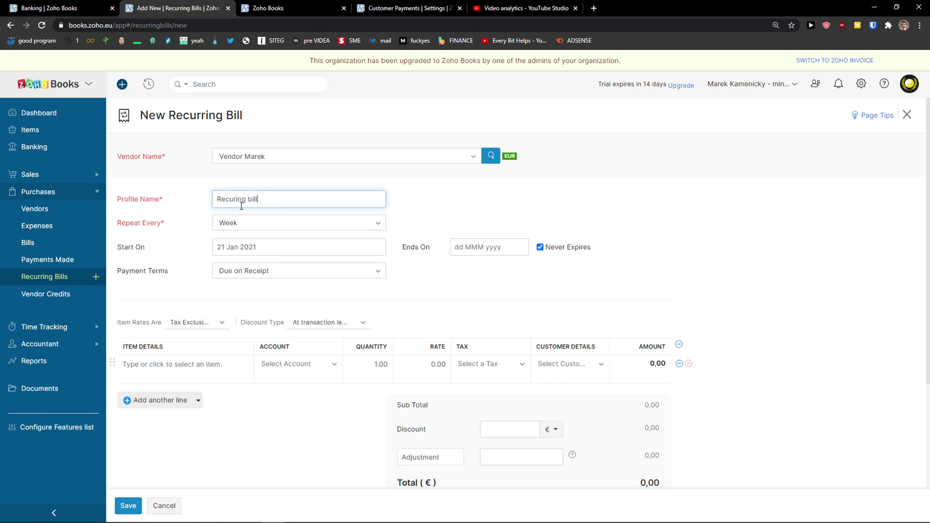
left_click(173, 362)
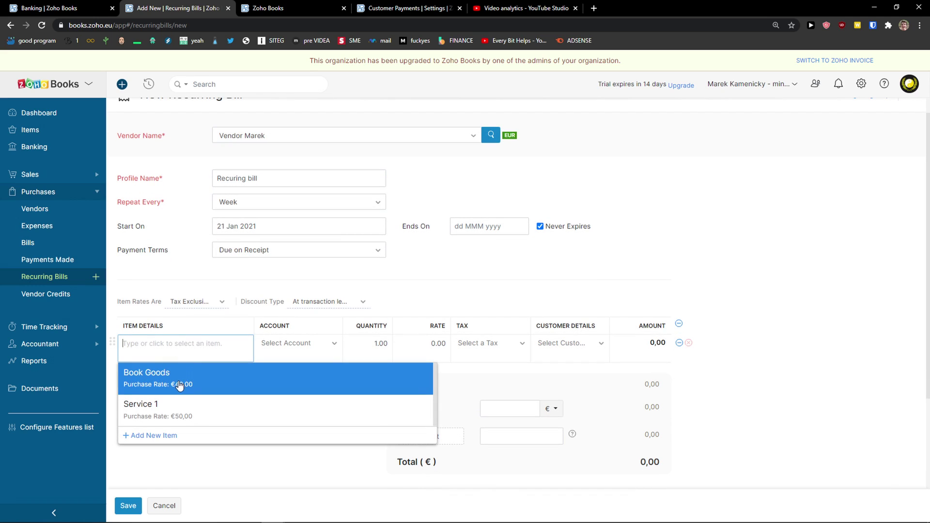
left_click(180, 385)
Set the profile to repeat every Month and save it with the 40,00 total
left_click(291, 202)
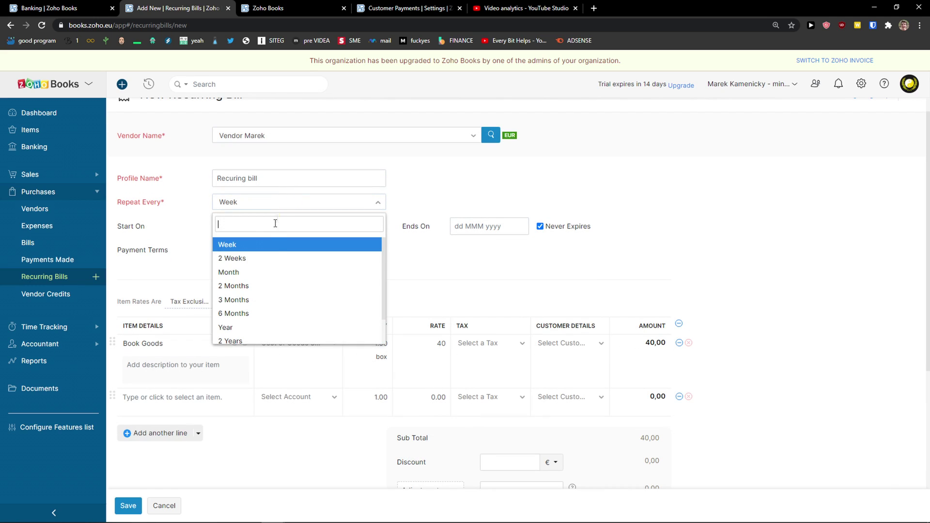
left_click(254, 275)
left_click(458, 241)
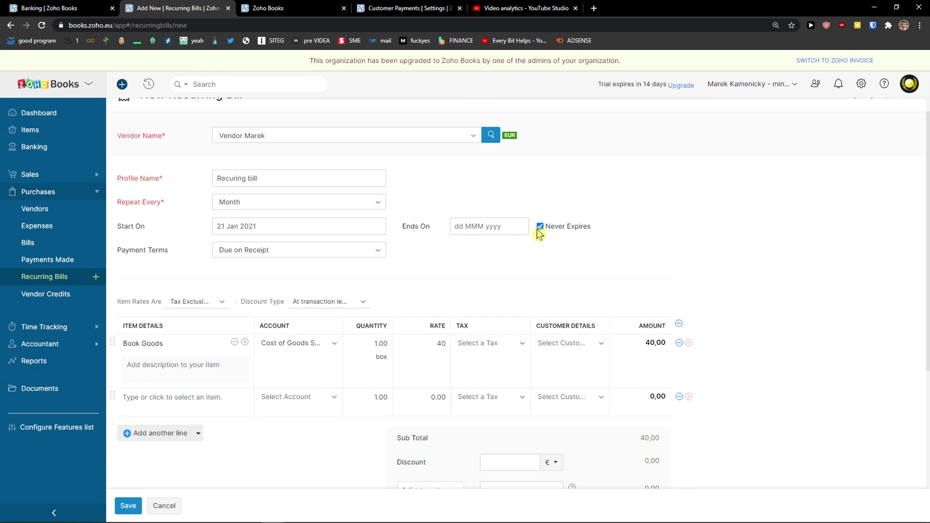
scroll(453, 269, "down", 2)
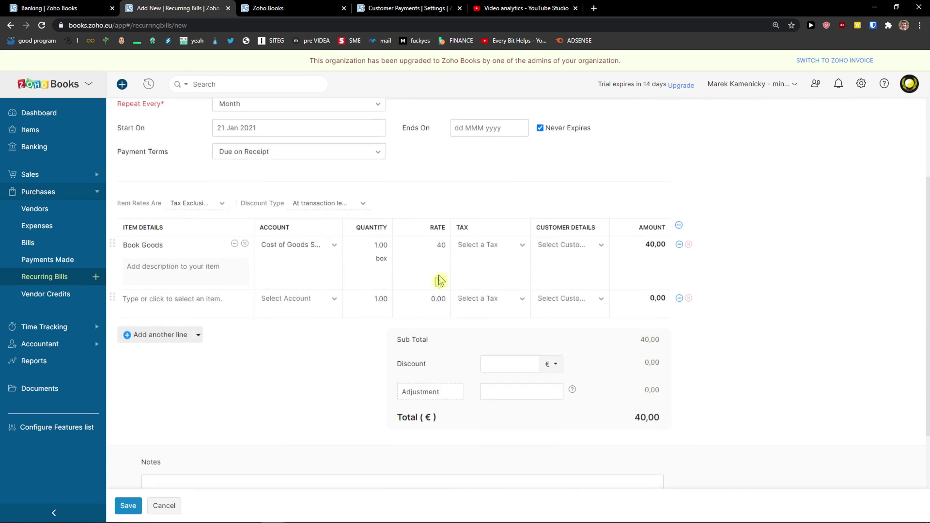
scroll(322, 343, "down", 2)
scroll(318, 344, "up", 5)
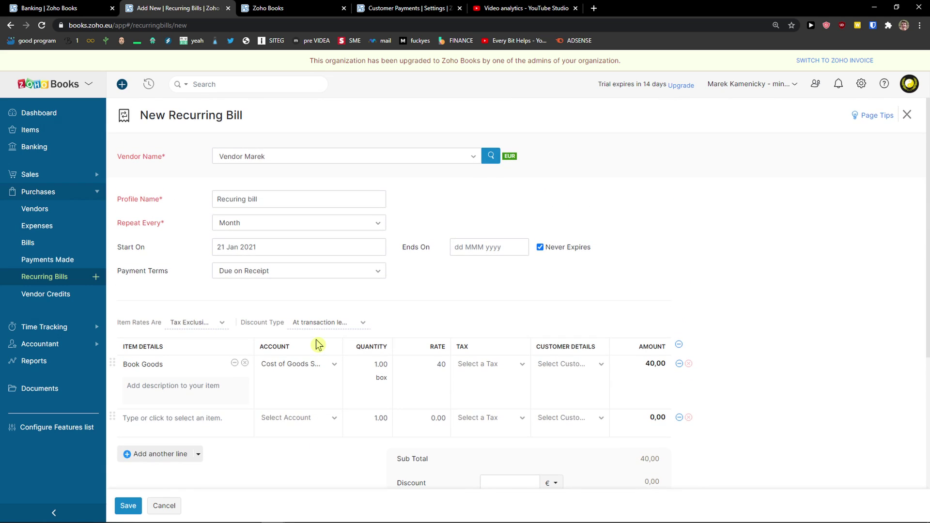
scroll(315, 345, "down", 5)
scroll(313, 347, "up", 5)
left_click(125, 503)
left_click(124, 507)
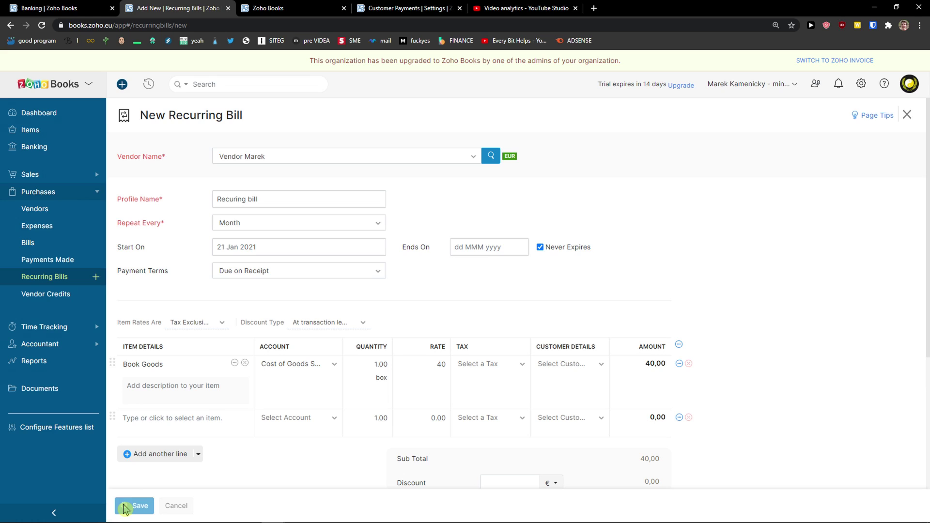
Start a new vendor credit from the Vendor Credits page
left_click(40, 299)
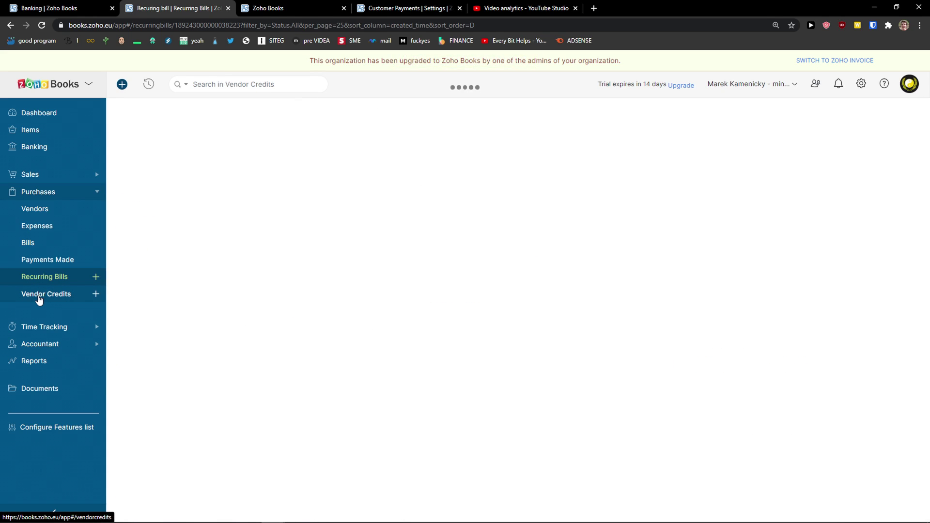
scroll(407, 309, "down", 1)
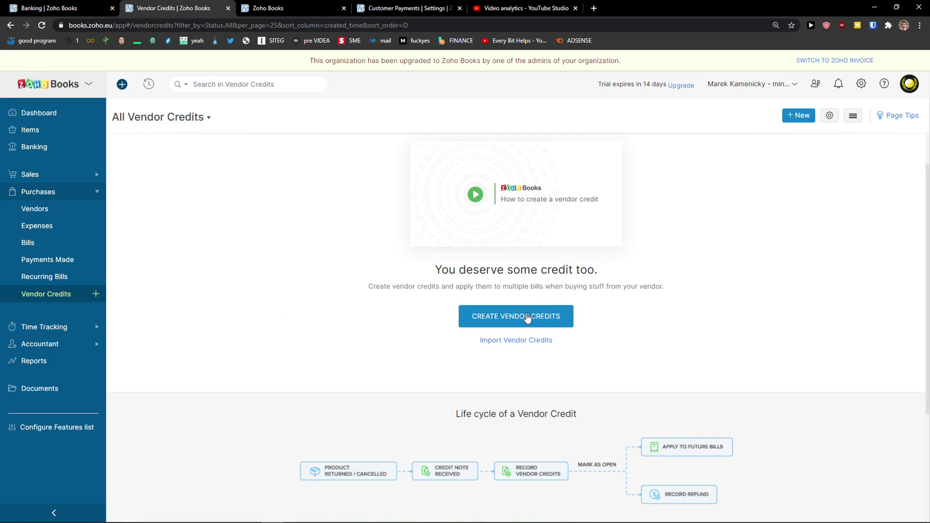
left_click(527, 318)
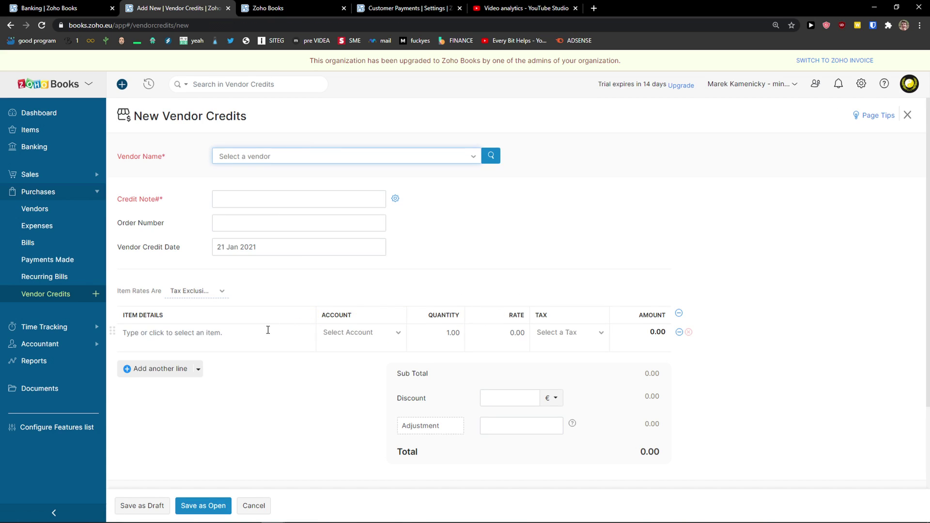
scroll(268, 331, "down", 2)
scroll(267, 334, "up", 2)
Choose the vendor and enter credit note number 101, leaving the credit unsaved
left_click(244, 158)
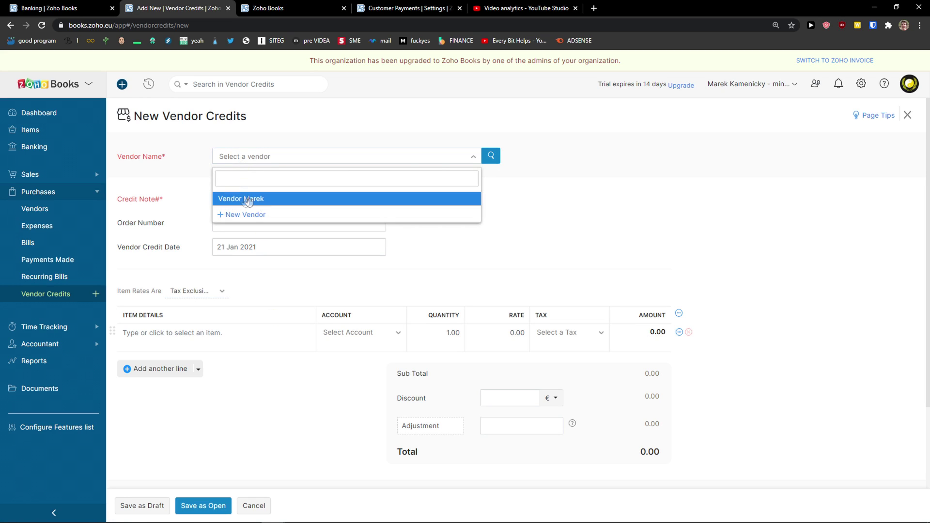
left_click(242, 199)
left_click(242, 199)
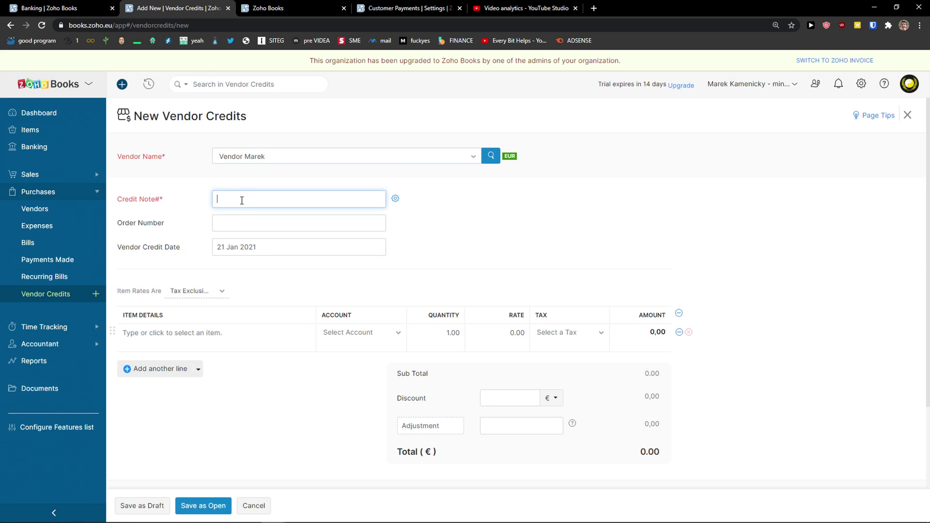
type("101")
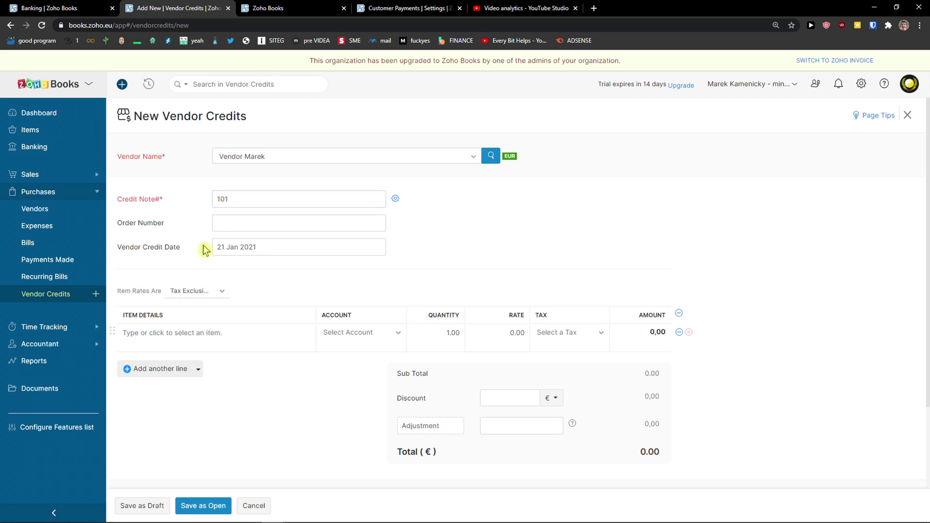
scroll(195, 281, "down", 1)
scroll(280, 302, "down", 1)
scroll(280, 301, "up", 2)
mouse_move(44, 174)
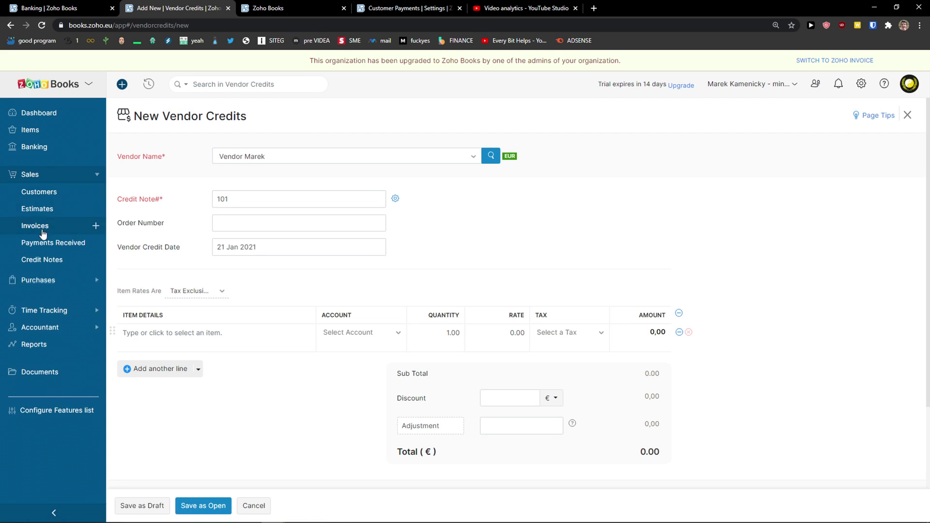
mouse_move(44, 280)
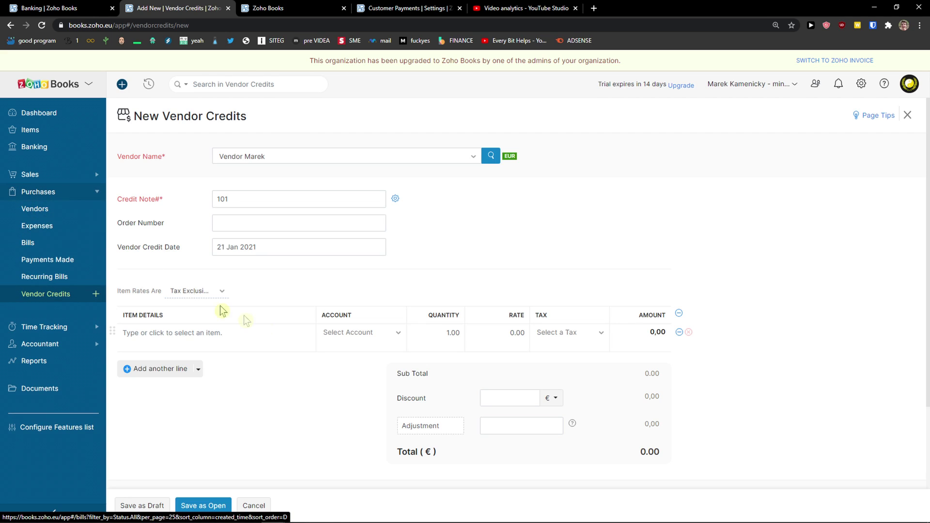
scroll(257, 324, "down", 1)
scroll(218, 335, "up", 1)
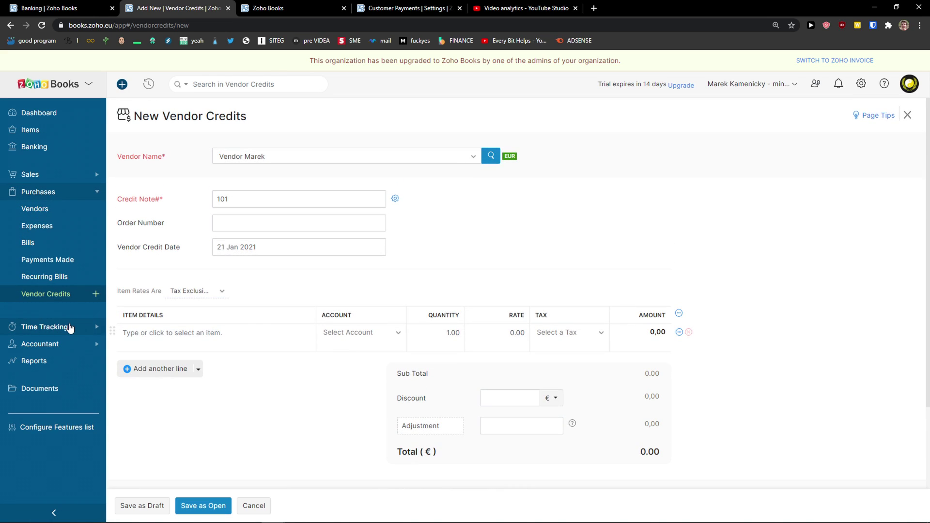
mouse_move(70, 327)
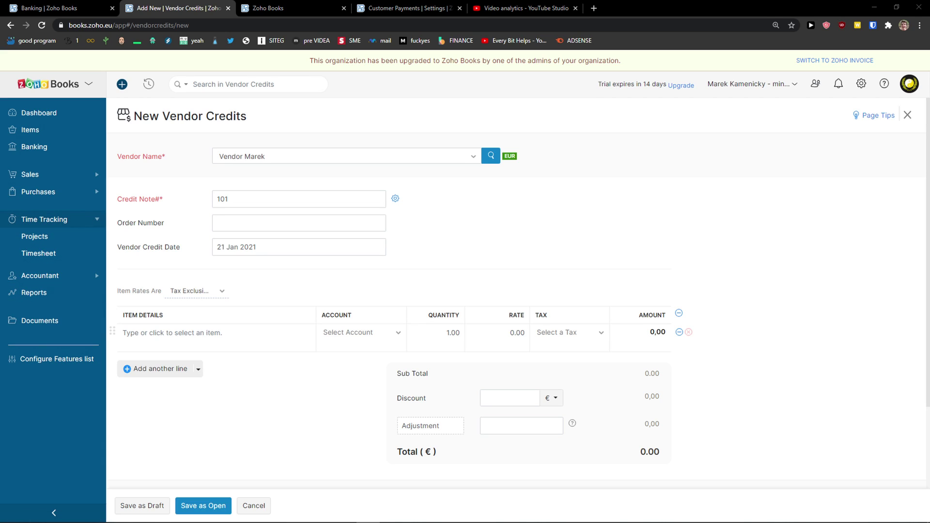
Discard the unsaved vendor credit and start a new project for the customer
left_click(53, 239)
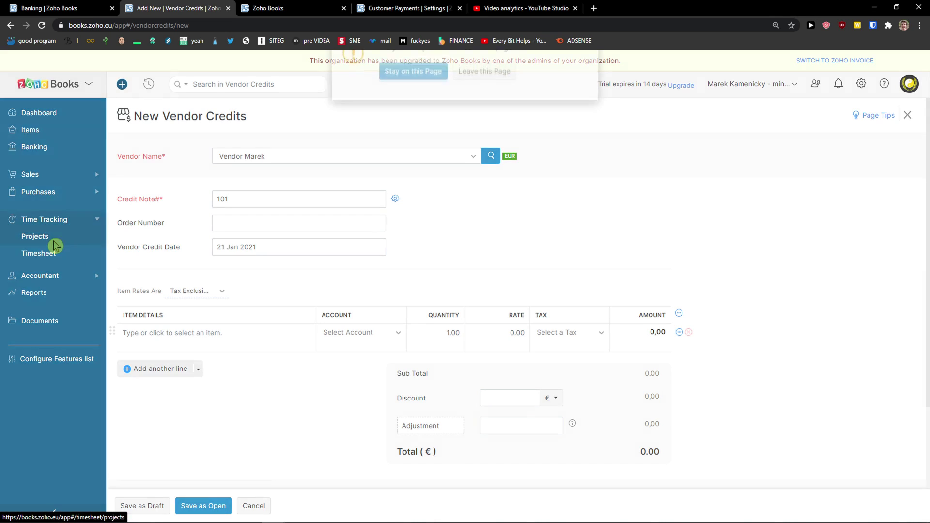
left_click(461, 90)
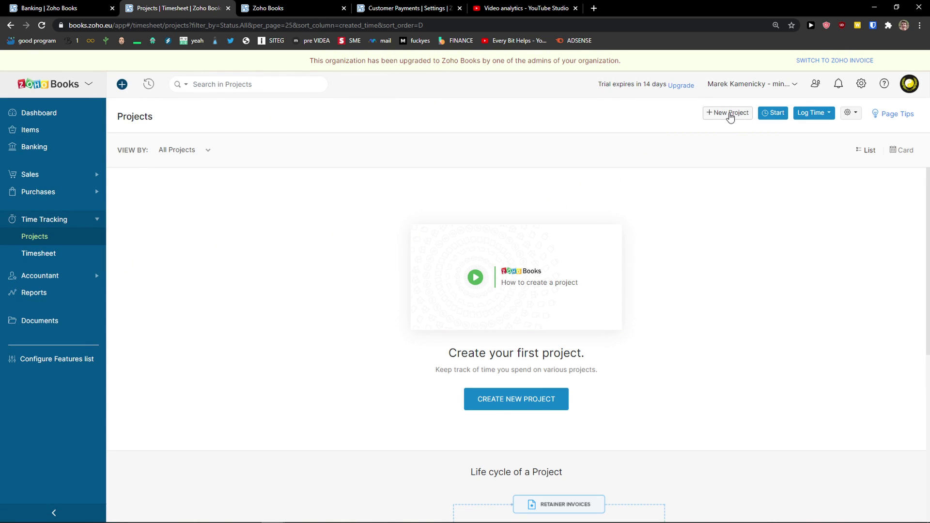
left_click(730, 114)
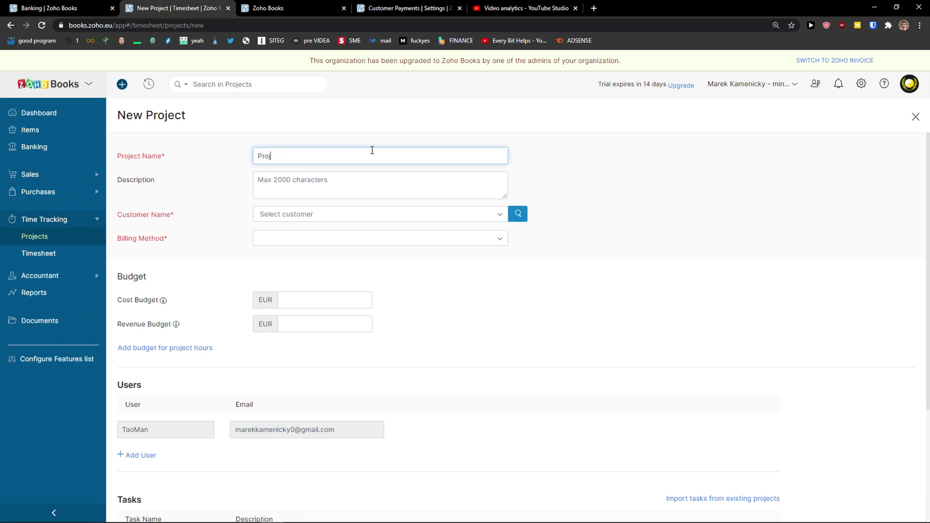
left_click(311, 176)
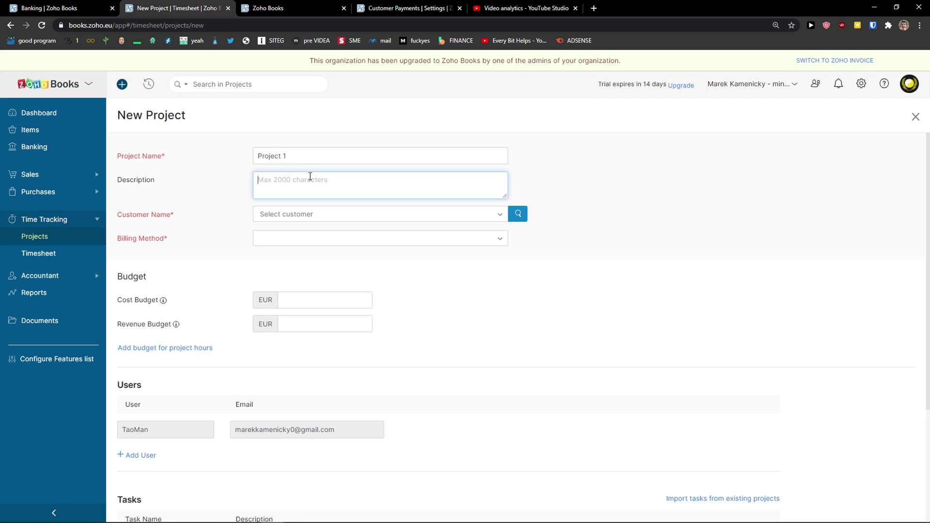
left_click(270, 215)
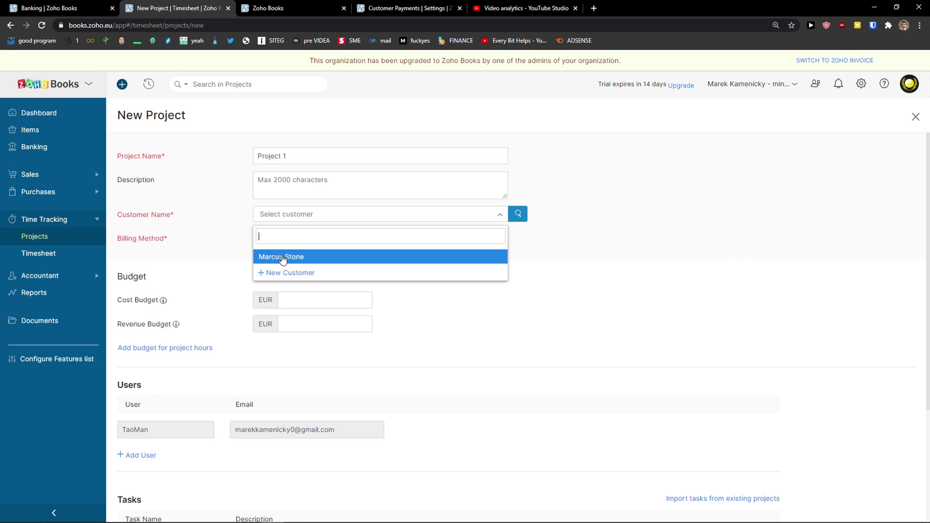
left_click(284, 257)
Bill the project Based on Project Hours at €15,00 per hour
left_click(264, 237)
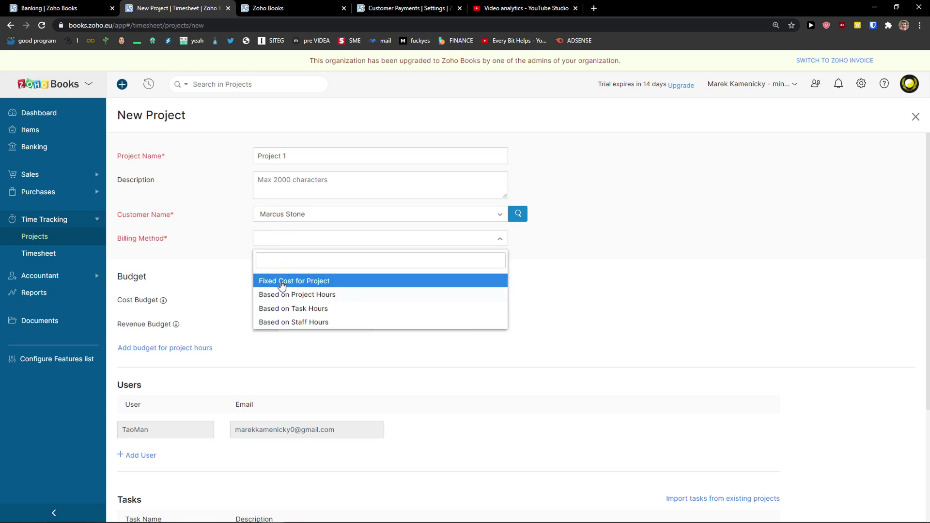
scroll(284, 281, "down", 1)
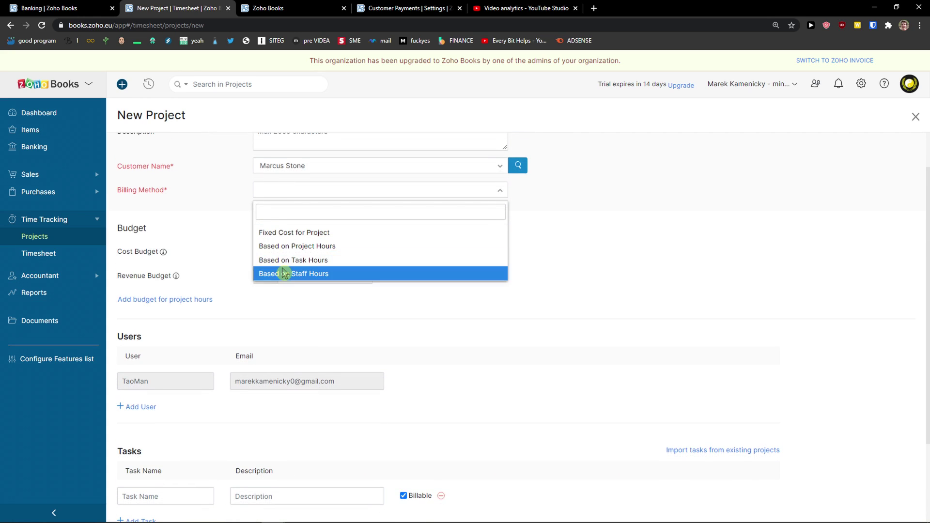
left_click(298, 246)
scroll(179, 259, "up", 1)
left_click(299, 263)
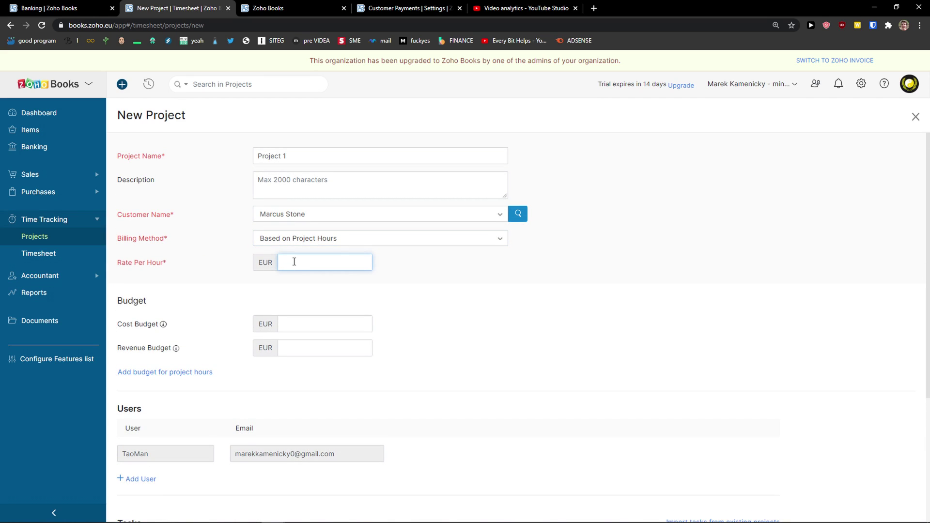
left_click(309, 298)
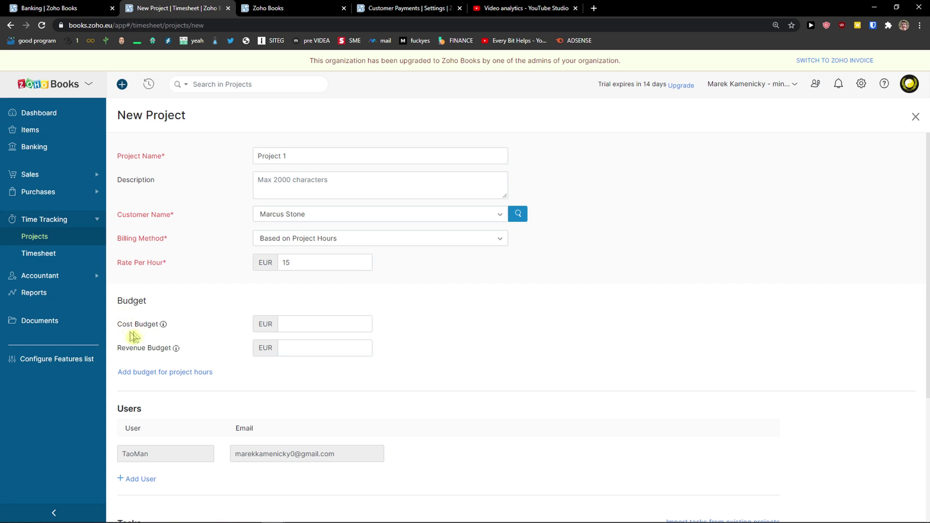
Enter a 100 EUR cost budget and 150 EUR revenue budget, then save Project 1
scroll(261, 320, "down", 1)
left_click(291, 276)
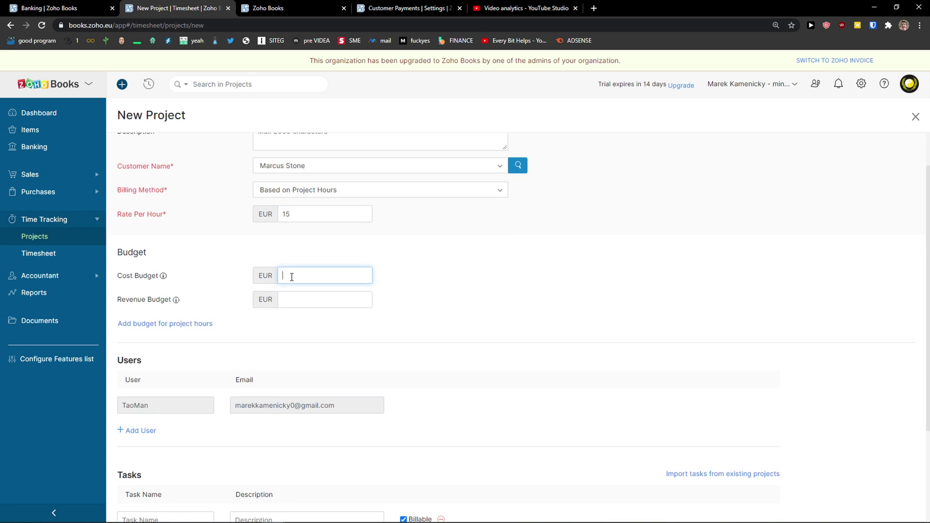
key("ctrl+plus")
type("100")
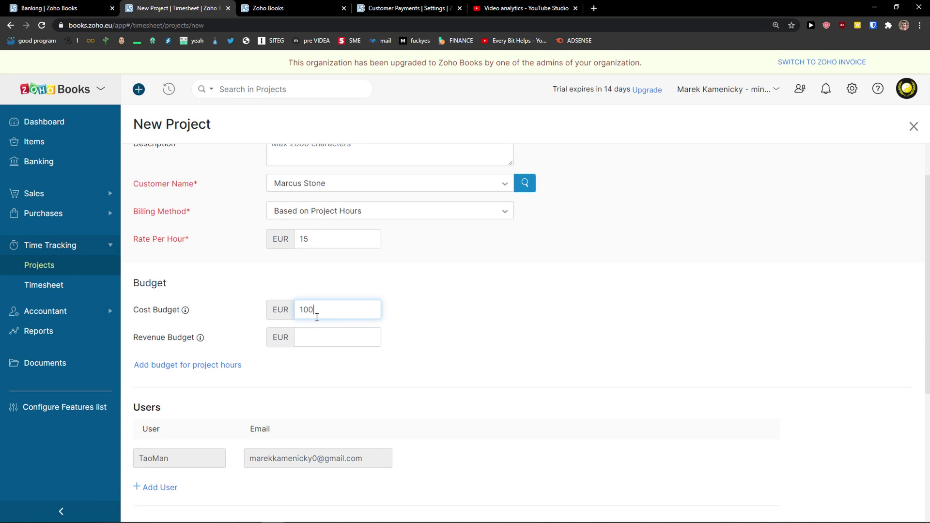
left_click(318, 329)
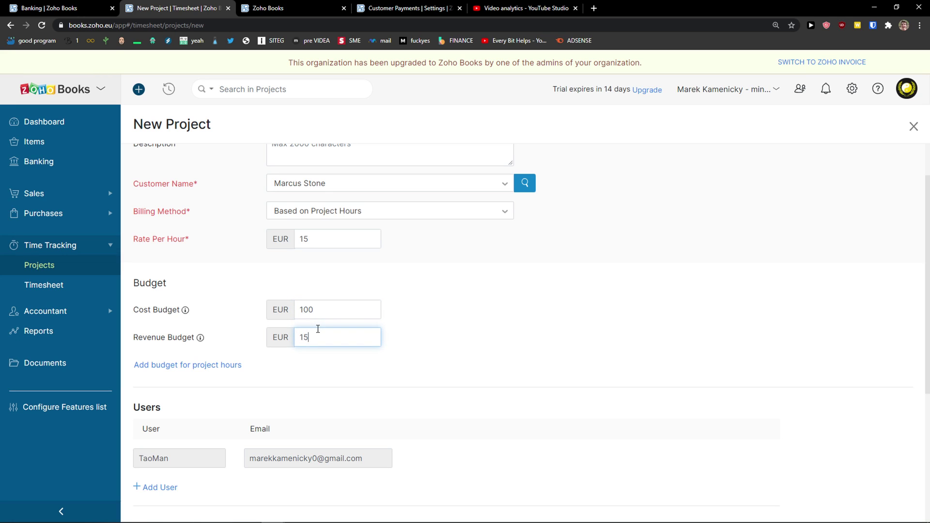
left_click(386, 356)
scroll(385, 358, "down", 2)
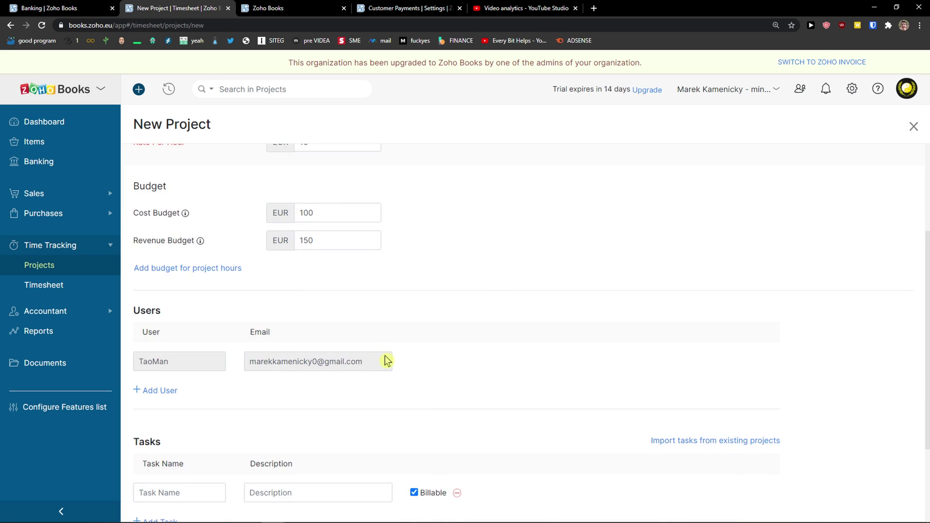
scroll(189, 383, "down", 1)
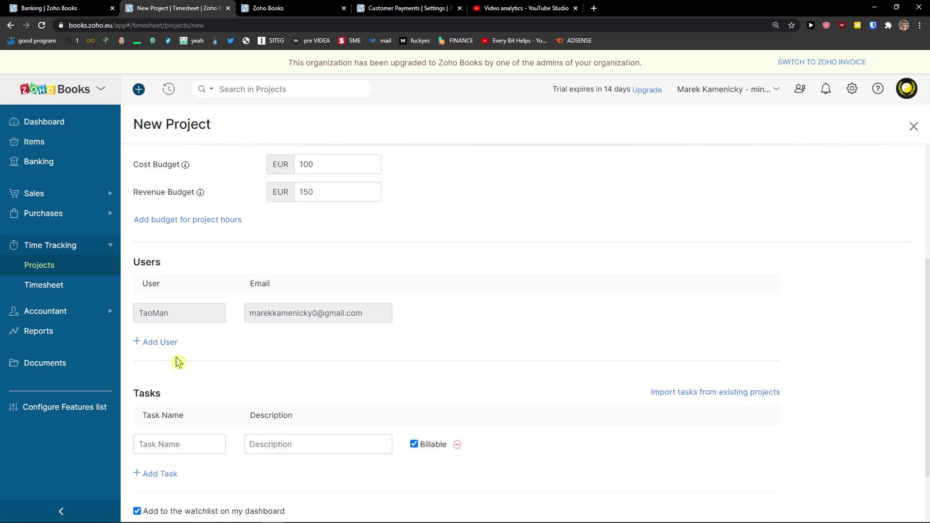
scroll(174, 348, "down", 2)
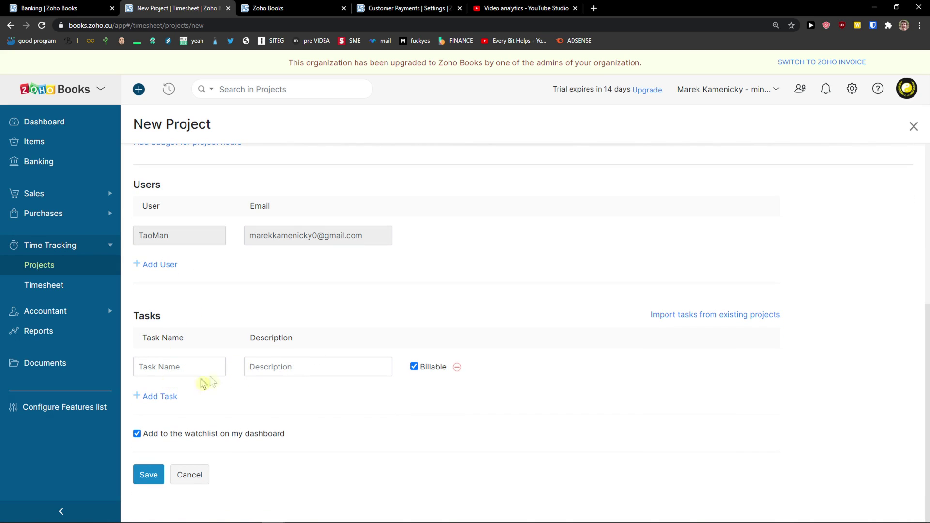
scroll(257, 421, "up", 5)
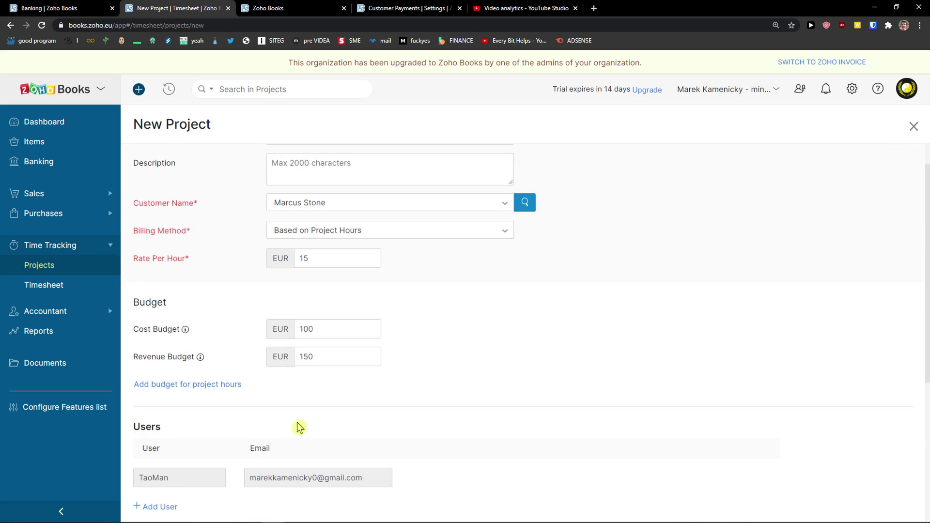
scroll(280, 429, "down", 5)
left_click(147, 476)
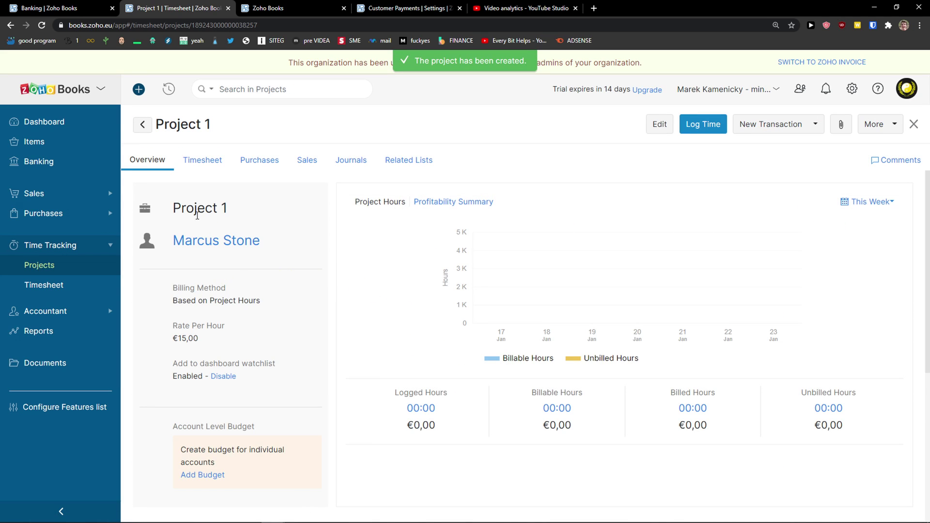
scroll(228, 276, "down", 2)
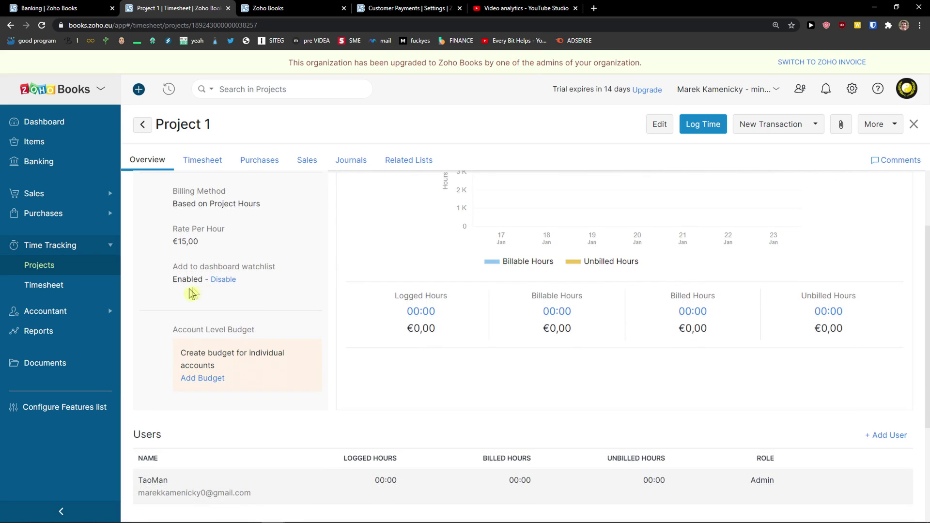
scroll(291, 321, "up", 2)
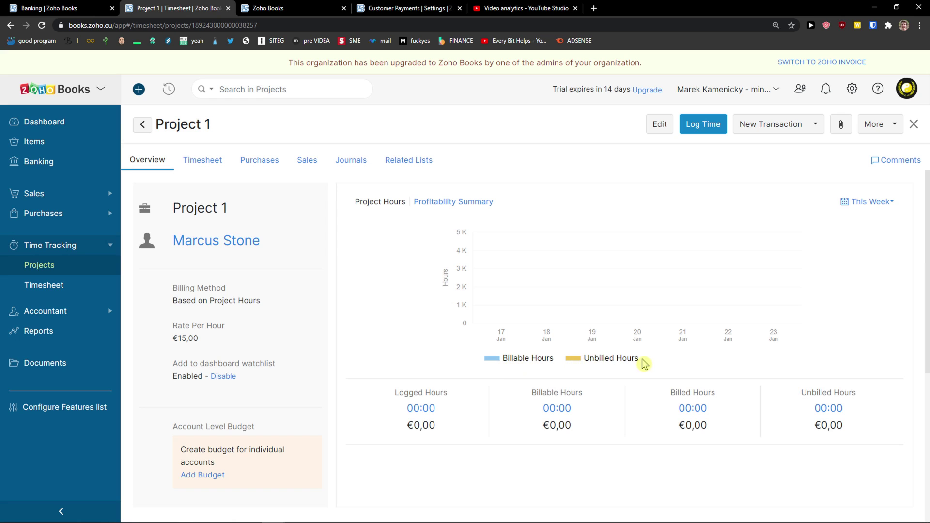
scroll(612, 361, "down", 3)
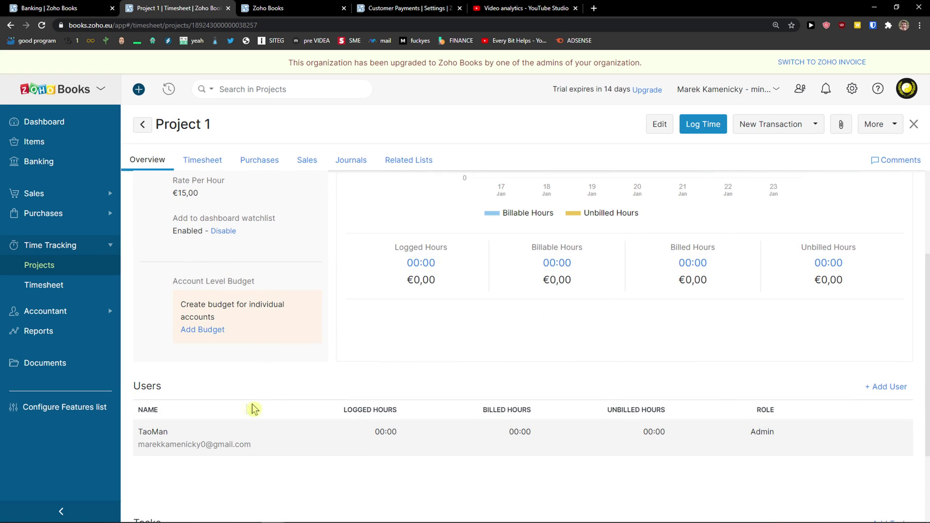
scroll(246, 407, "up", 3)
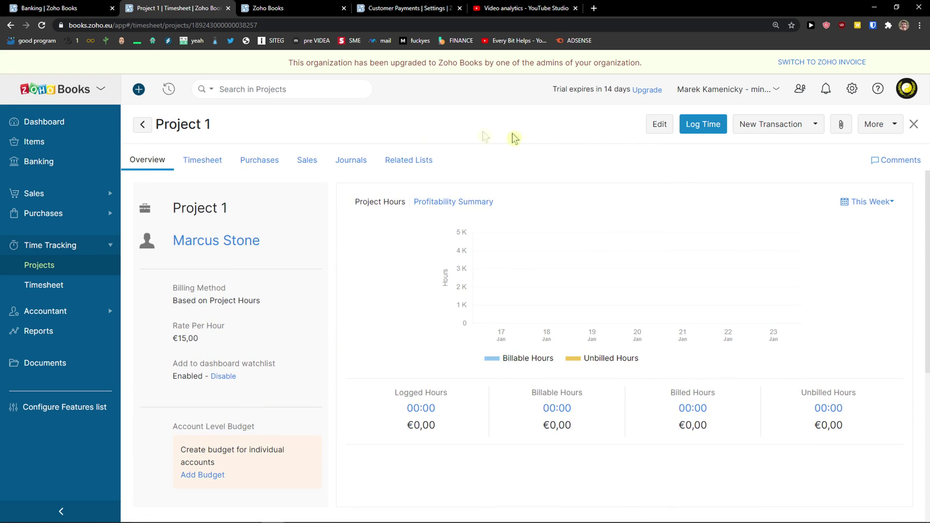
left_click(190, 168)
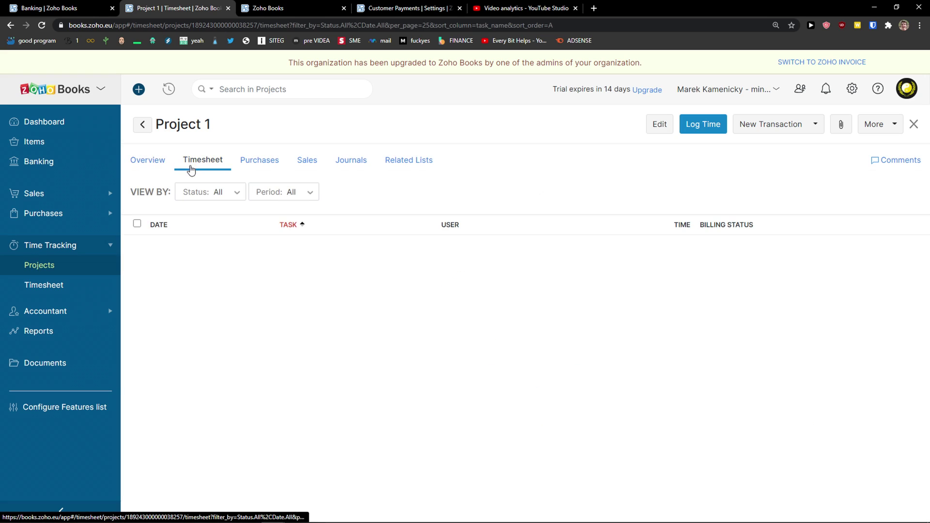
left_click(250, 165)
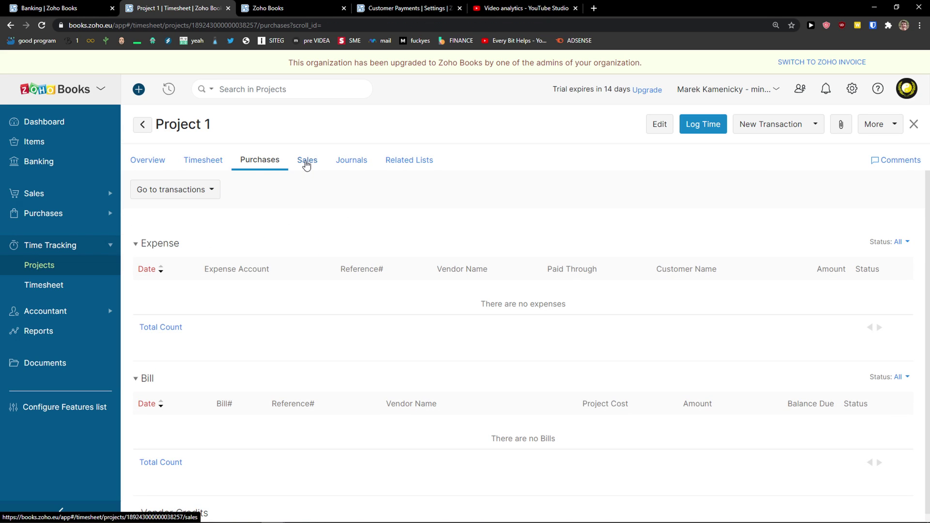
left_click(313, 166)
left_click(353, 166)
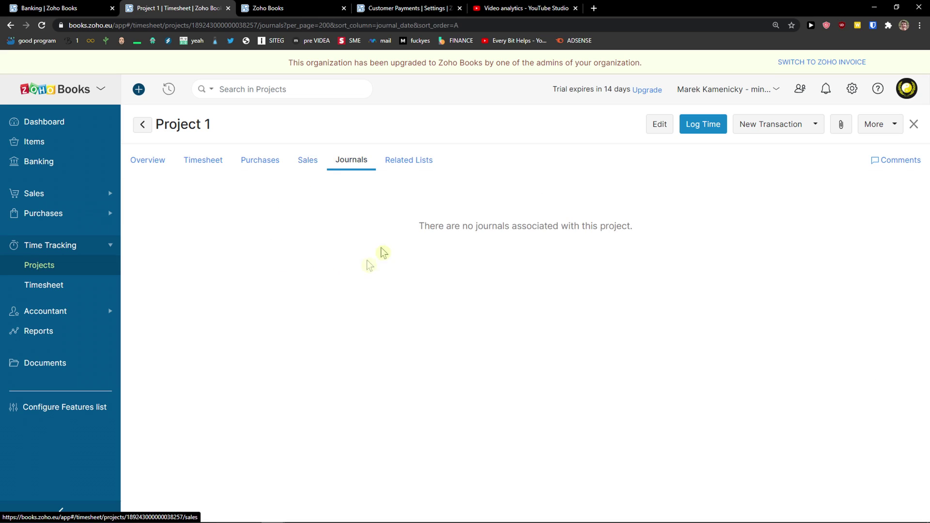
left_click(146, 163)
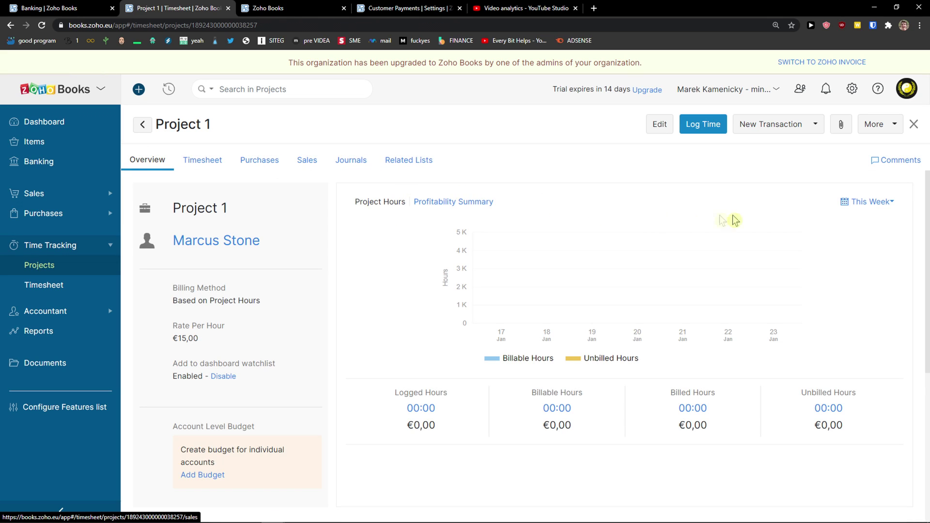
left_click(665, 129)
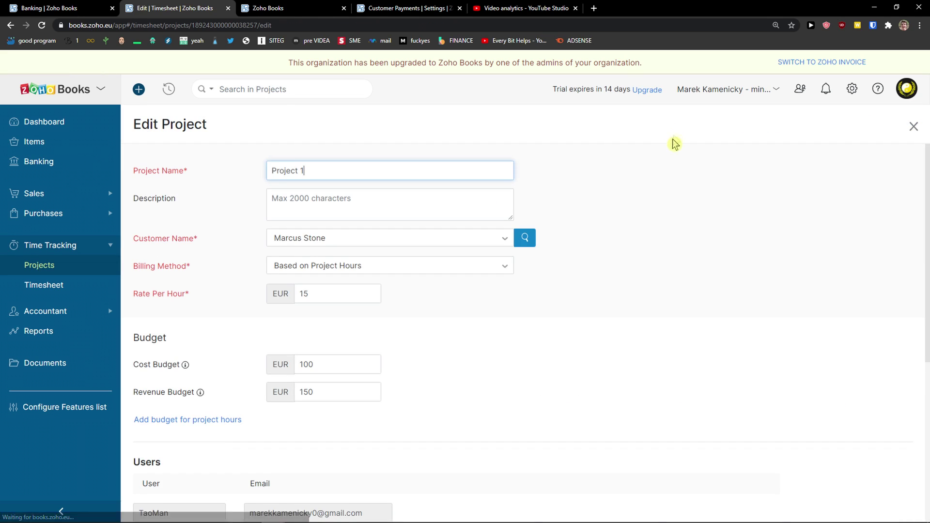
left_click(913, 127)
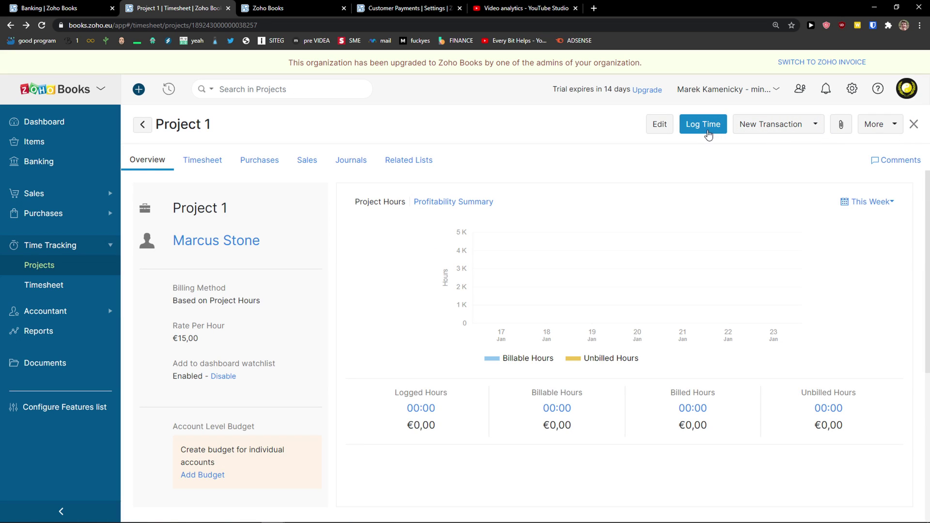
Log a time entry on Project 1 for a new task named Project Task
left_click(703, 124)
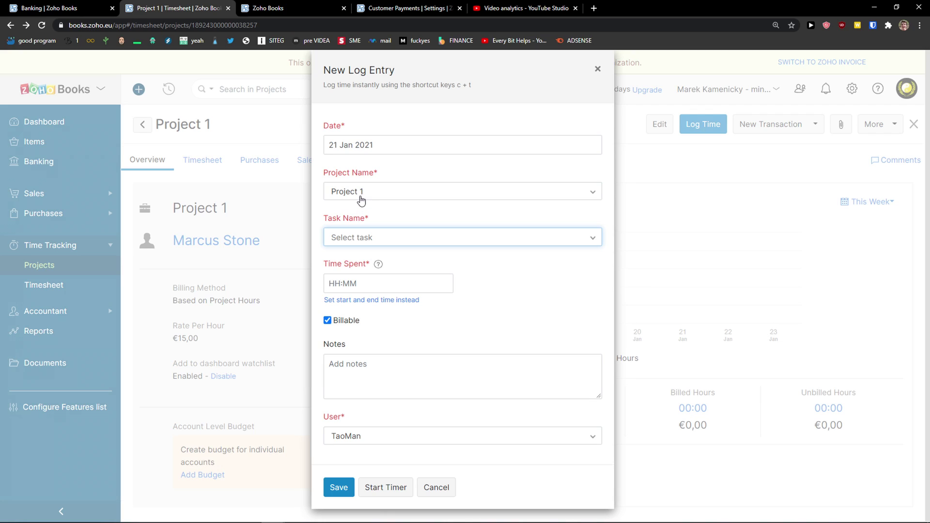
left_click(370, 198)
left_click(370, 239)
left_click(368, 237)
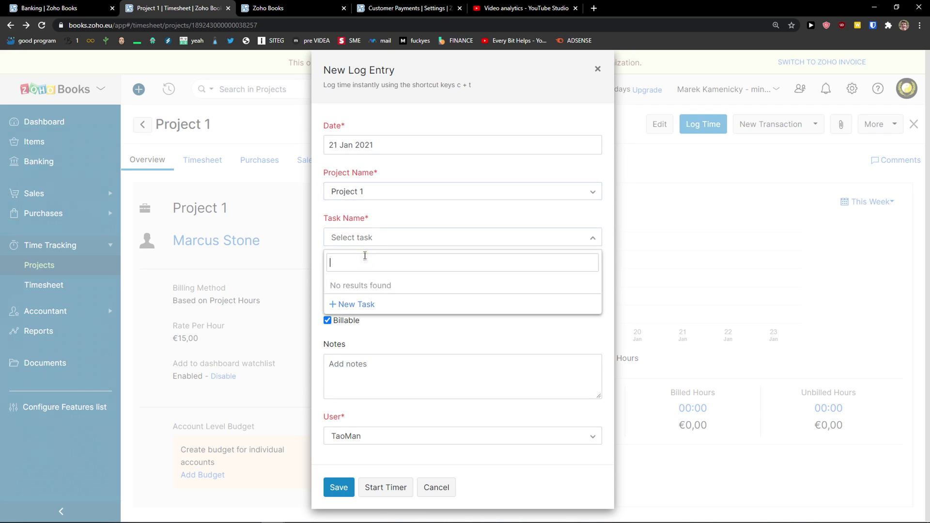
left_click(365, 301)
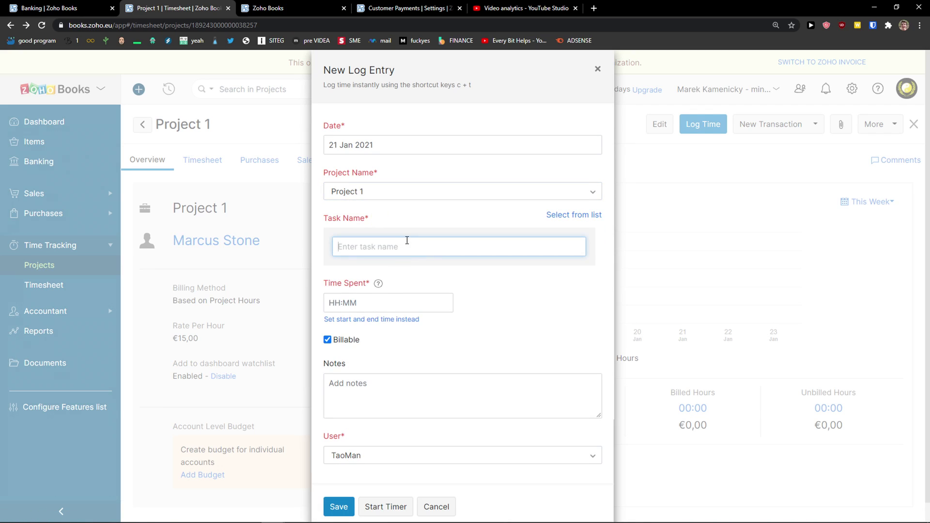
type("/r")
key("BackSpace")
key("BackSpace")
type("P")
key("Return")
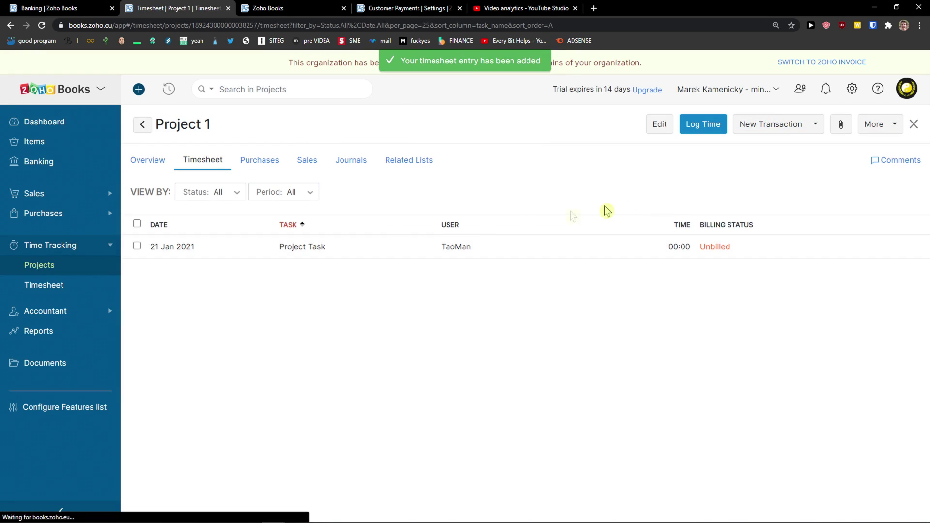
Edit the Project Task entry to 01:00 time spent and save it
left_click(877, 248)
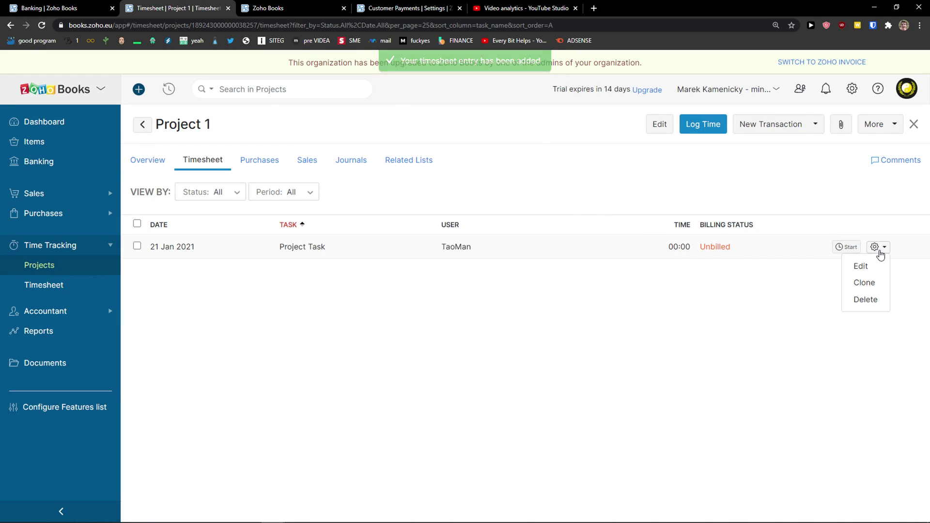
left_click(867, 265)
left_click(329, 287)
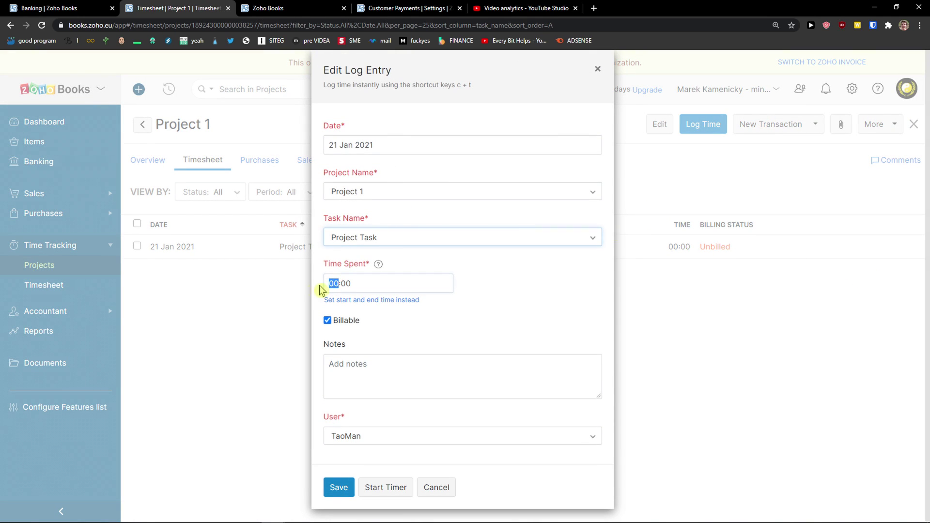
type("01")
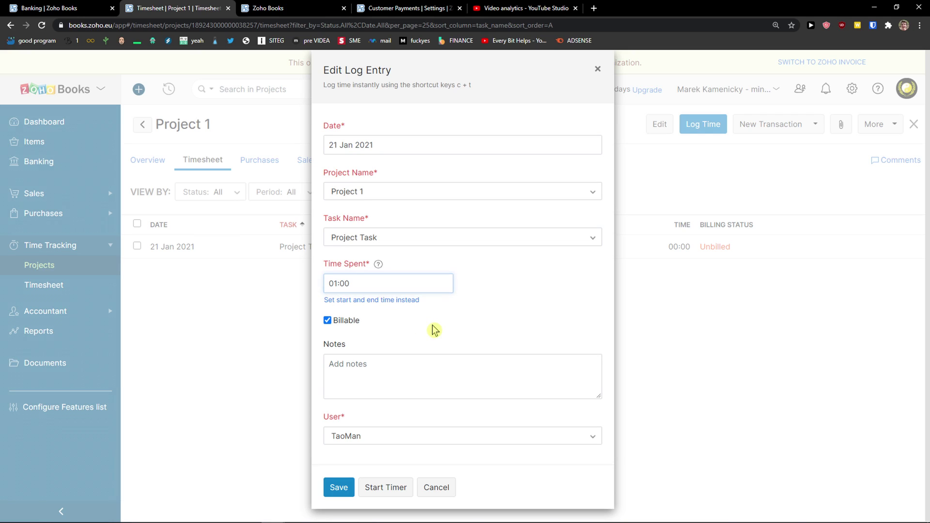
left_click(432, 329)
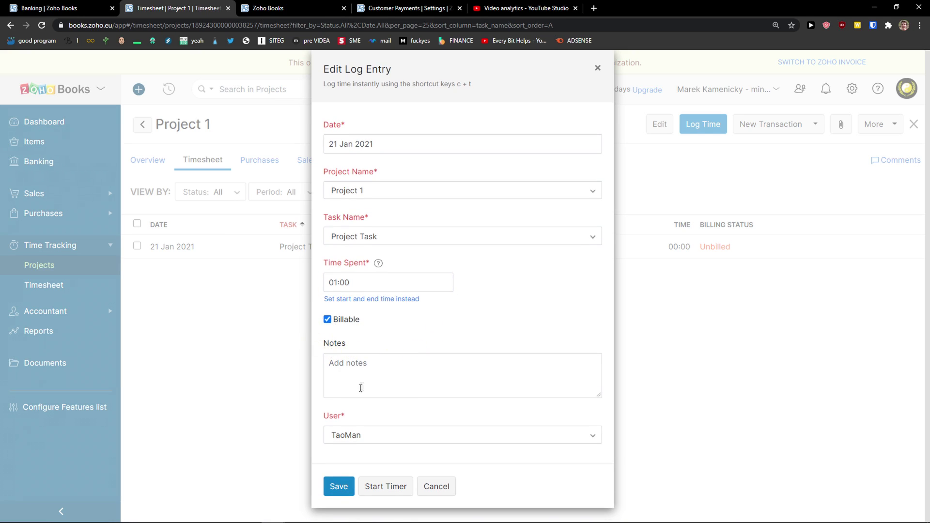
left_click(334, 487)
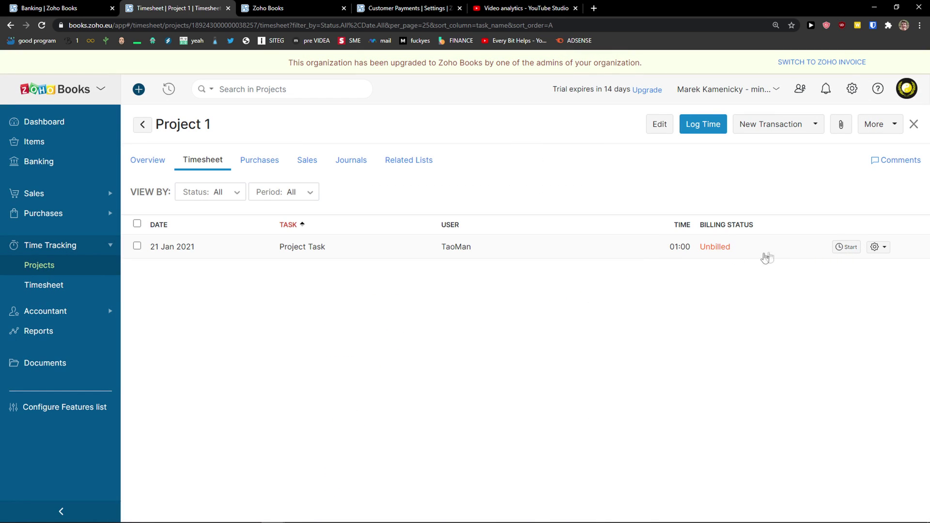
left_click(876, 248)
left_click(860, 265)
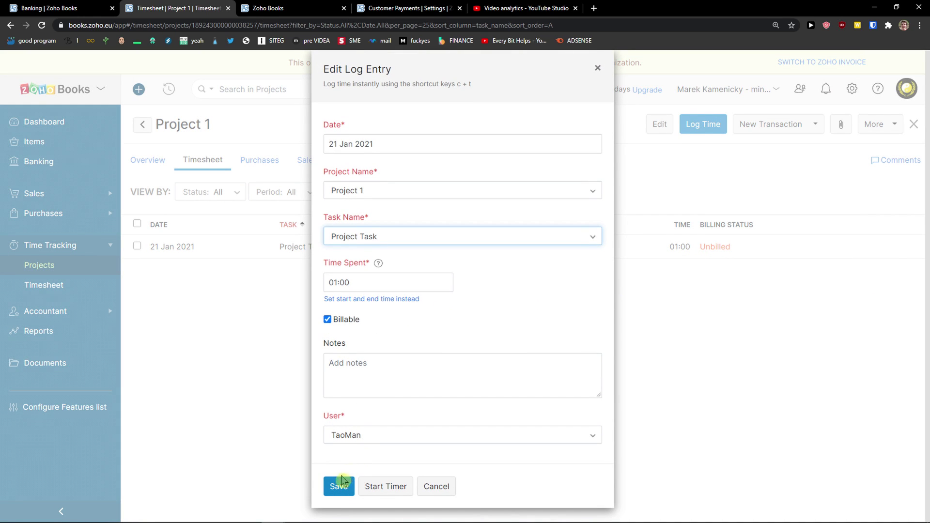
left_click(332, 487)
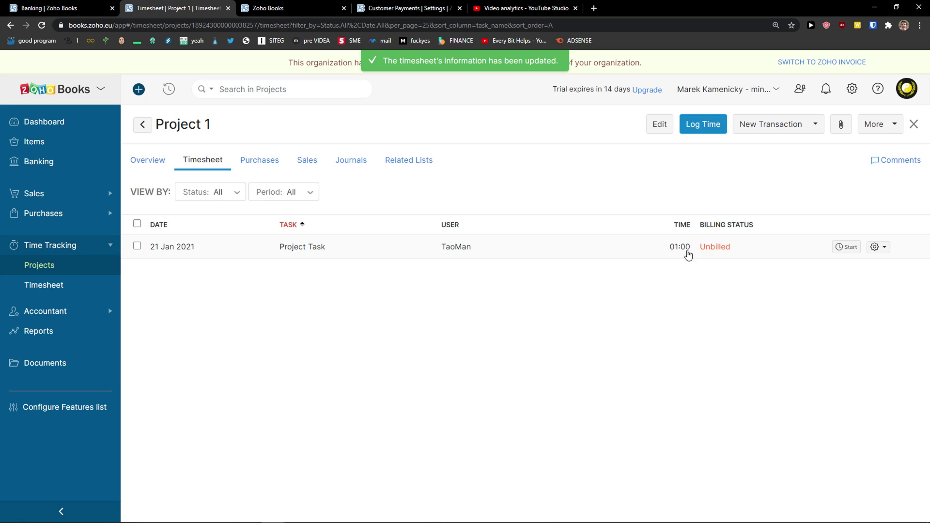
Start and stop the Project Task timer, then review the project's overview
left_click(846, 247)
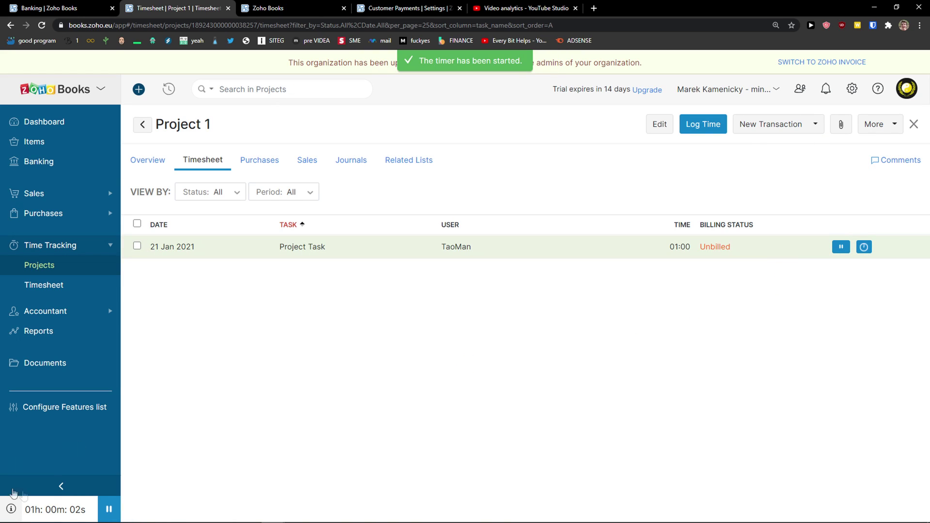
mouse_move(83, 507)
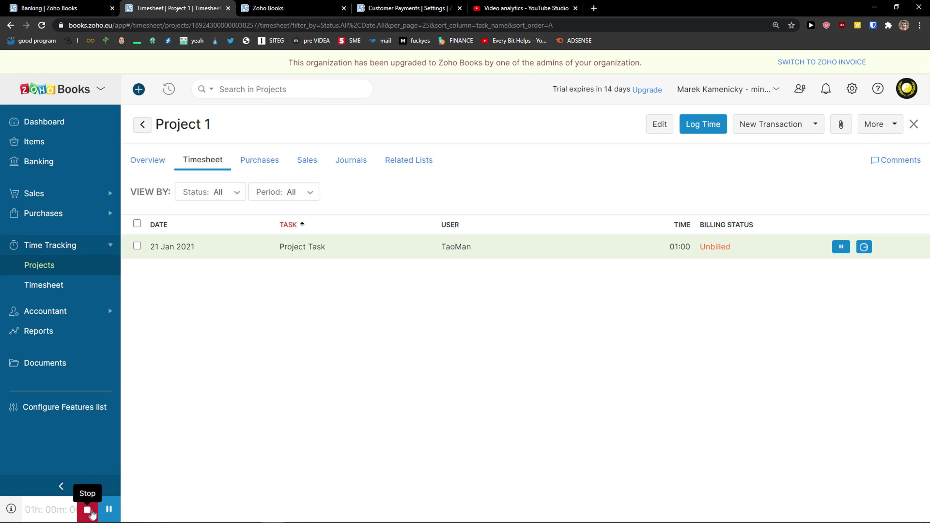
left_click(87, 510)
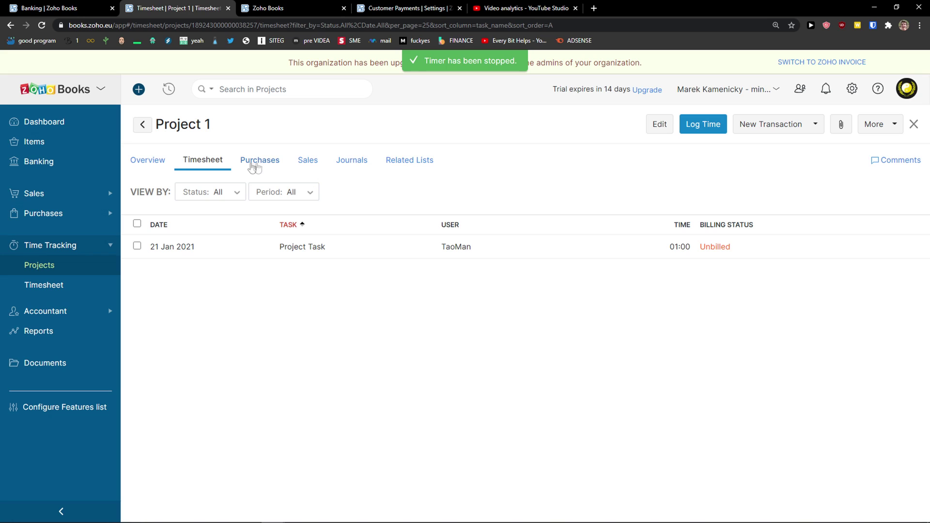
left_click(147, 166)
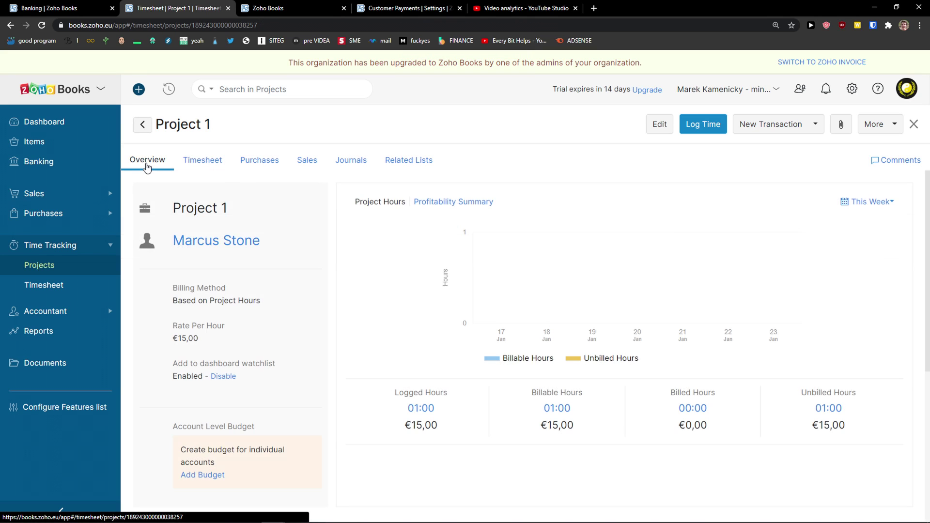
scroll(448, 299, "down", 2)
scroll(421, 321, "up", 2)
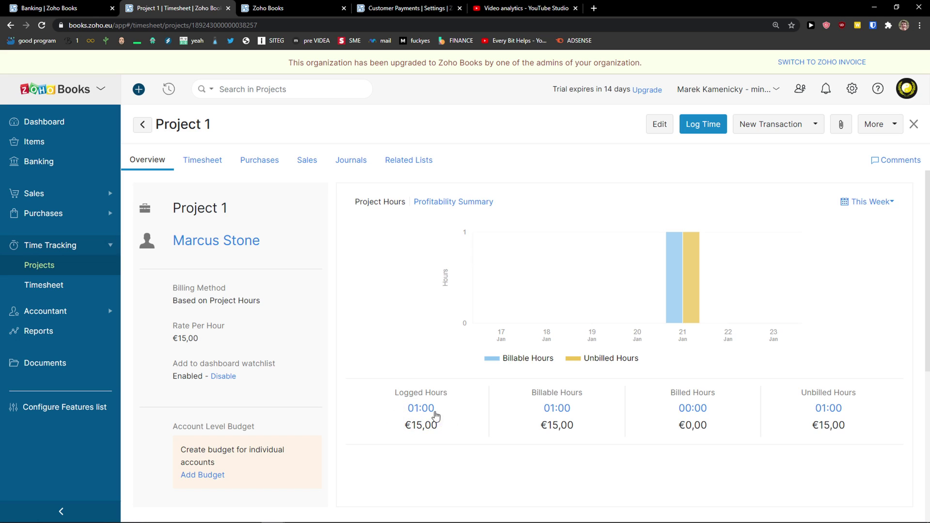
scroll(459, 413, "down", 2)
scroll(458, 382, "up", 2)
scroll(414, 417, "down", 2)
scroll(411, 388, "up", 2)
Inspect the Timesheet tab and its entry and More menus, then open All Timesheet
left_click(198, 173)
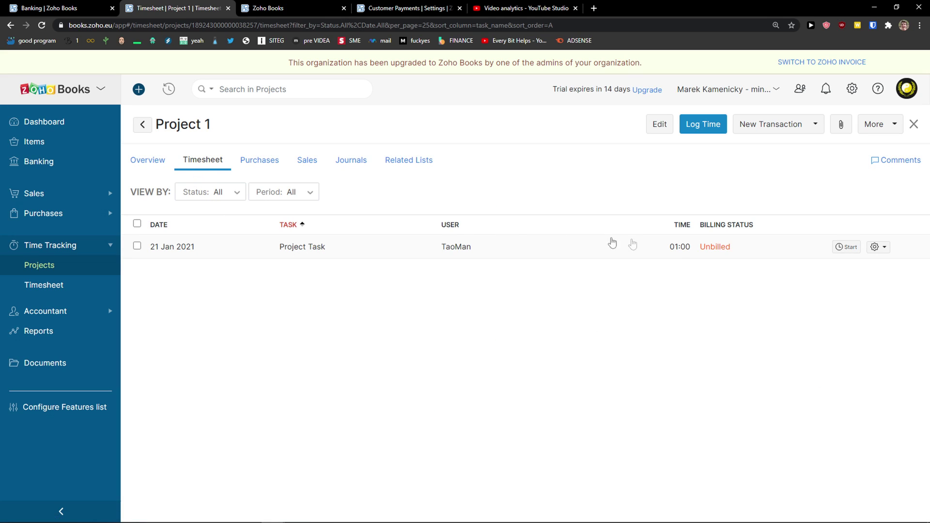
left_click(877, 248)
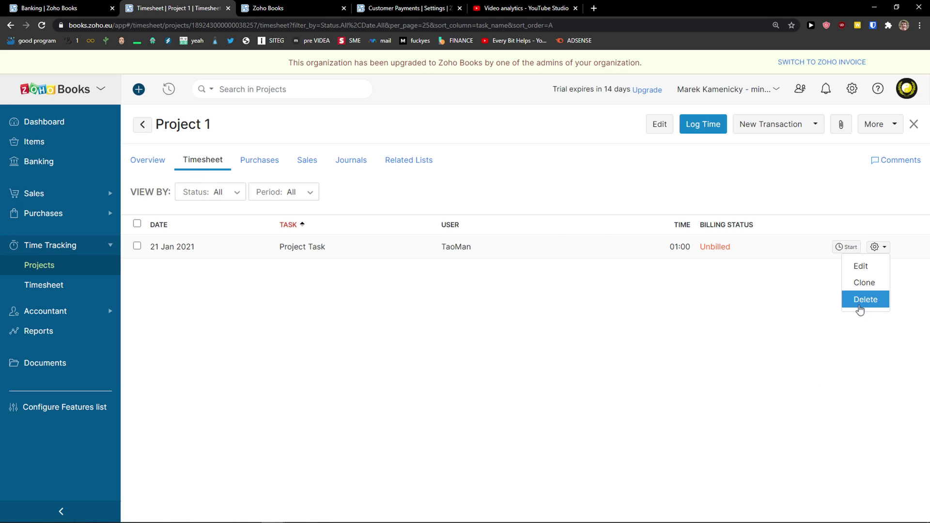
left_click(773, 324)
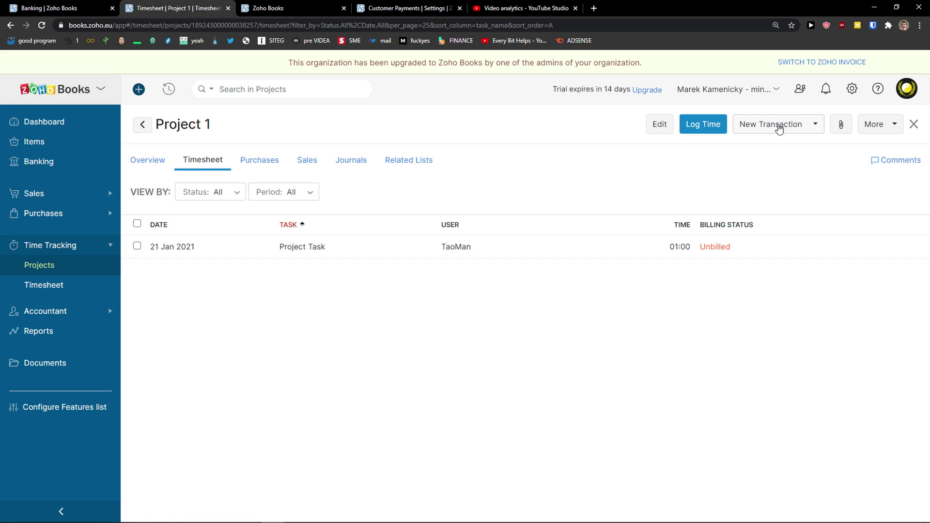
left_click(779, 128)
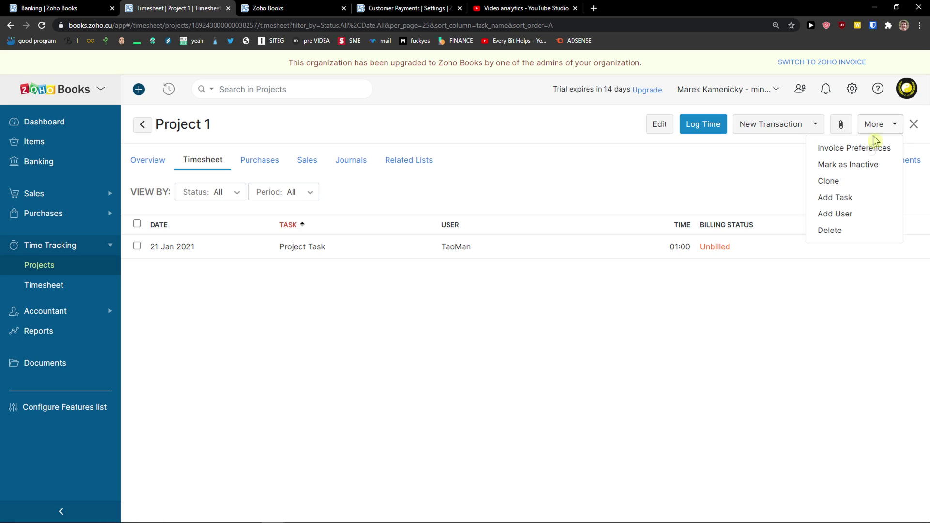
left_click(340, 327)
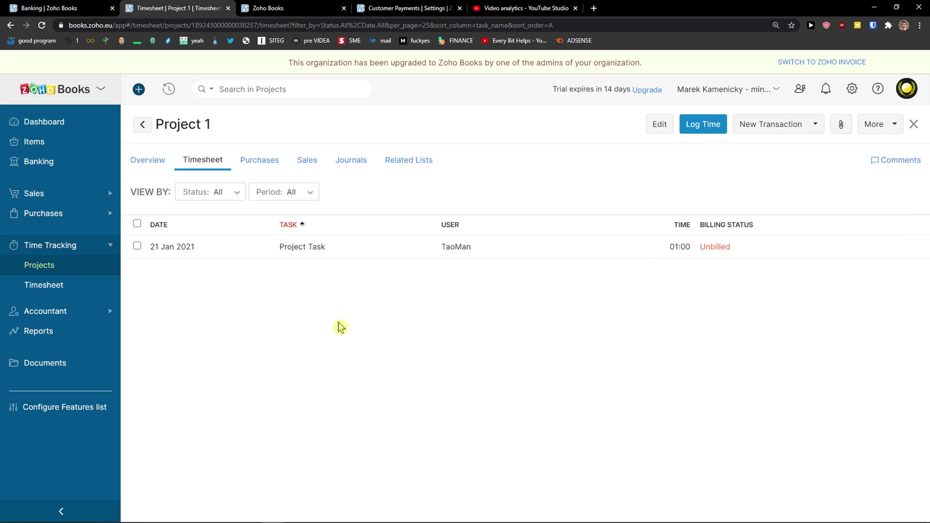
left_click(44, 286)
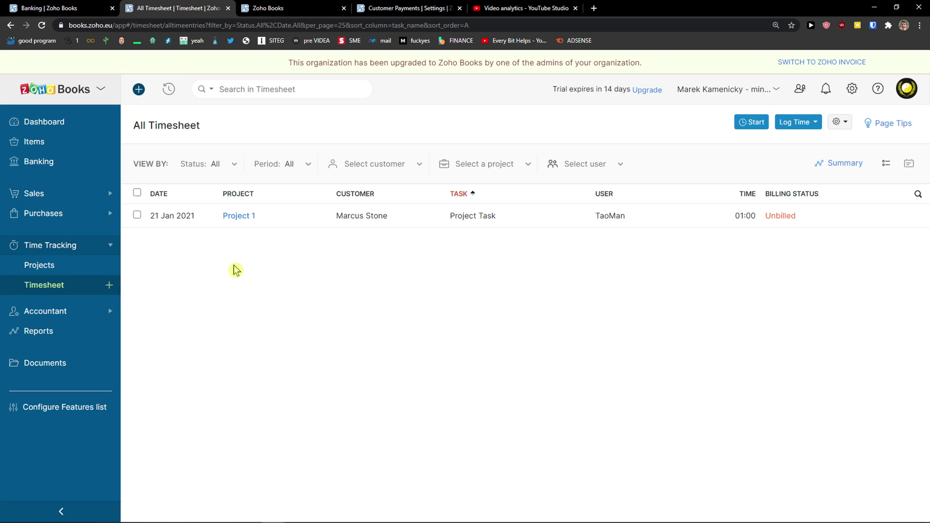
Review Project 1's details from the Projects list, then go to Accountant > Manual Journals
left_click(63, 270)
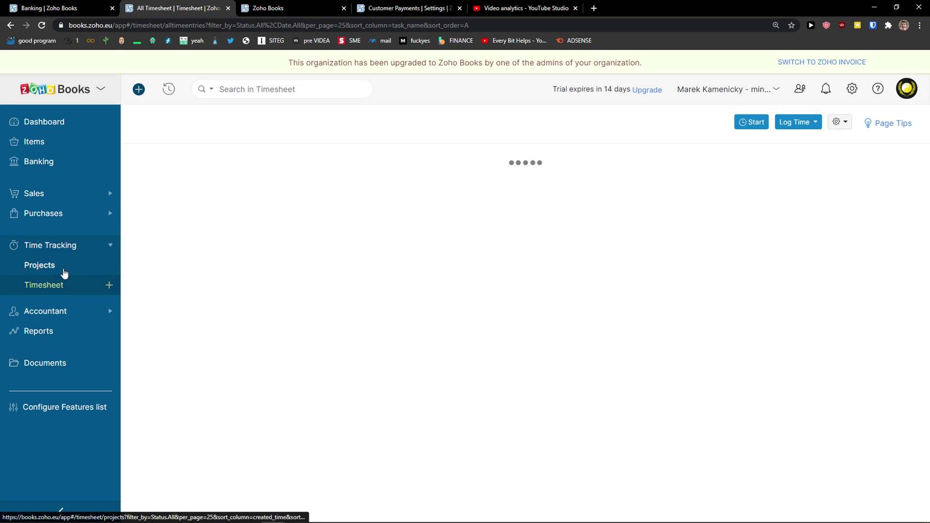
left_click(369, 216)
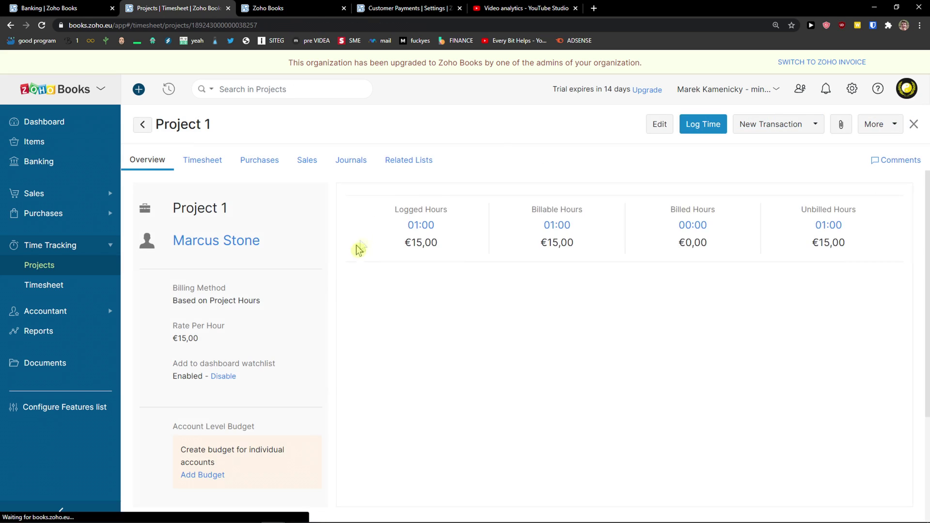
scroll(400, 278, "down", 3)
scroll(397, 277, "down", 3)
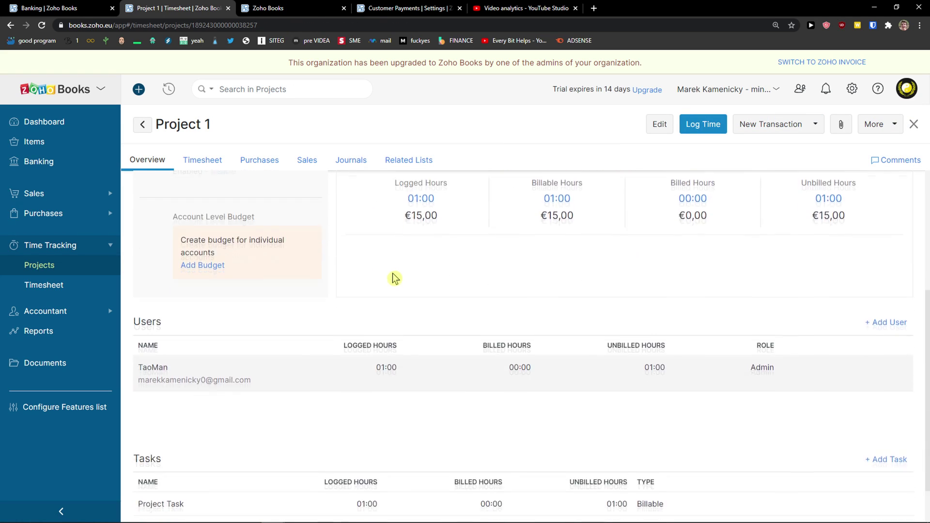
scroll(385, 276, "up", 6)
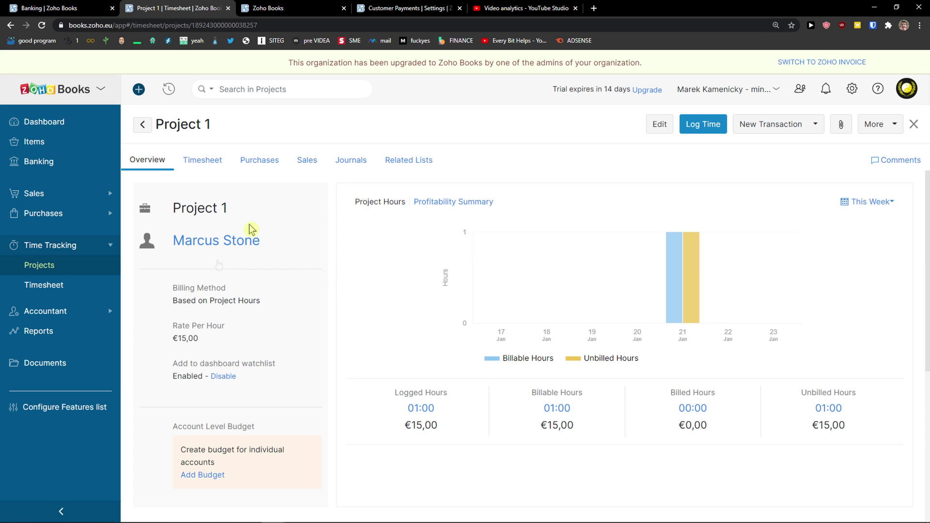
left_click(45, 311)
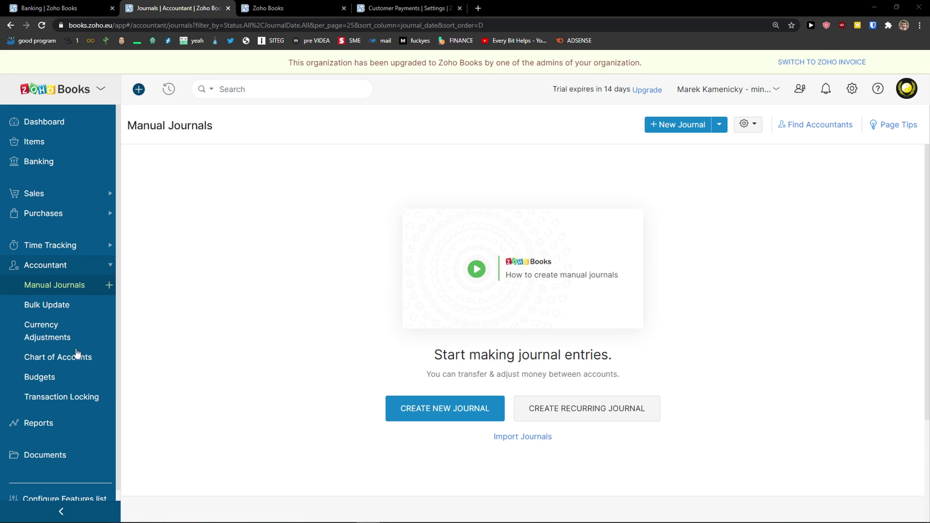
Start a new manual journal and fill in its notes and reference number
scroll(48, 383, "down", 1)
scroll(41, 339, "up", 1)
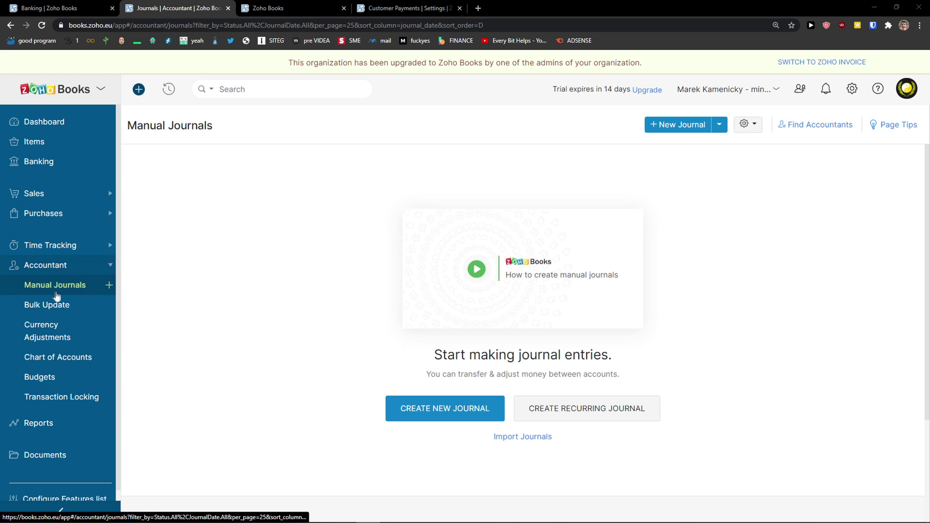
left_click(406, 418)
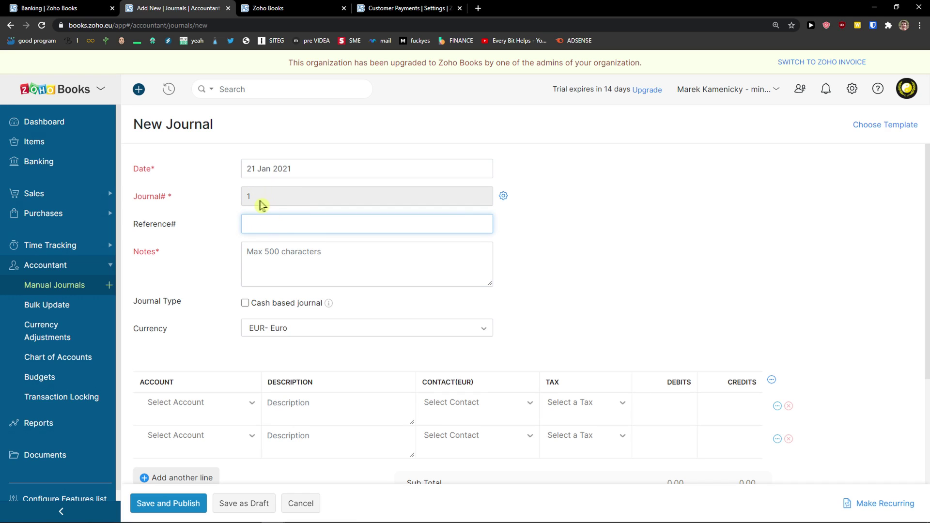
left_click(266, 262)
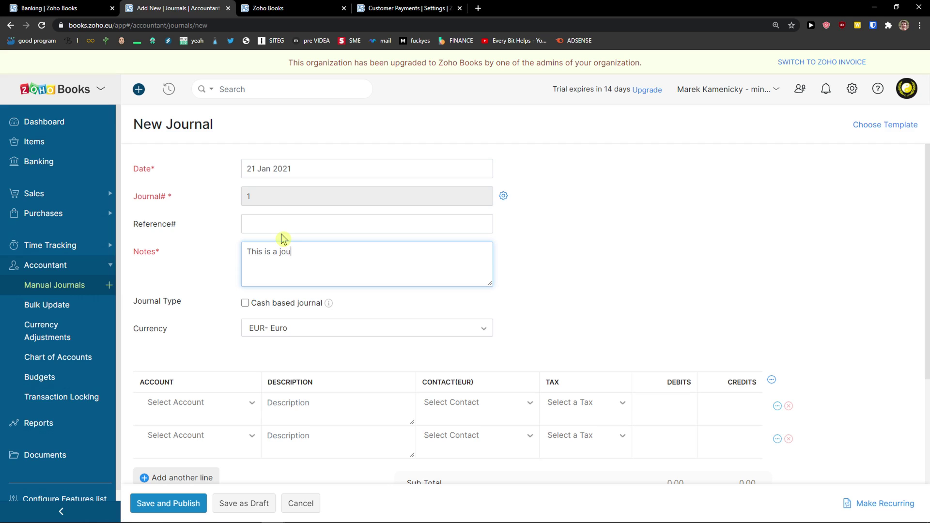
left_click(284, 206)
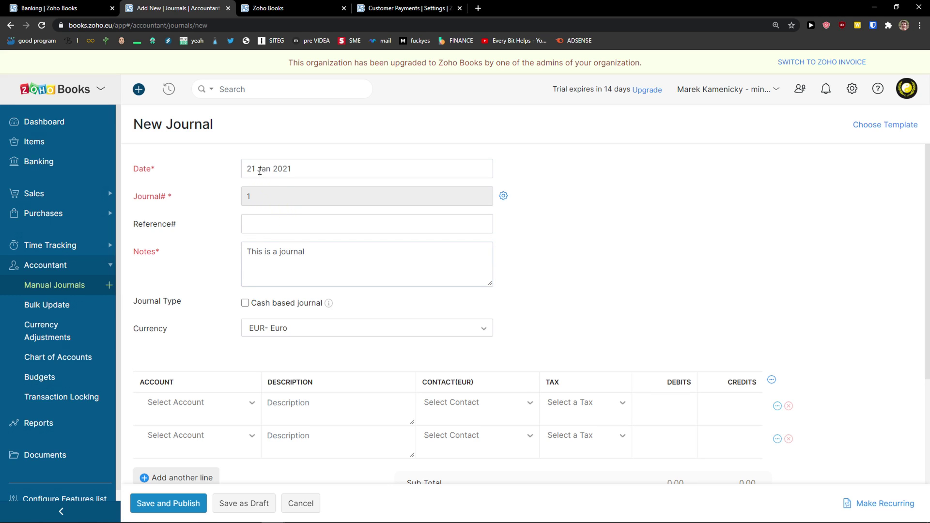
left_click(256, 224)
scroll(248, 245, "down", 2)
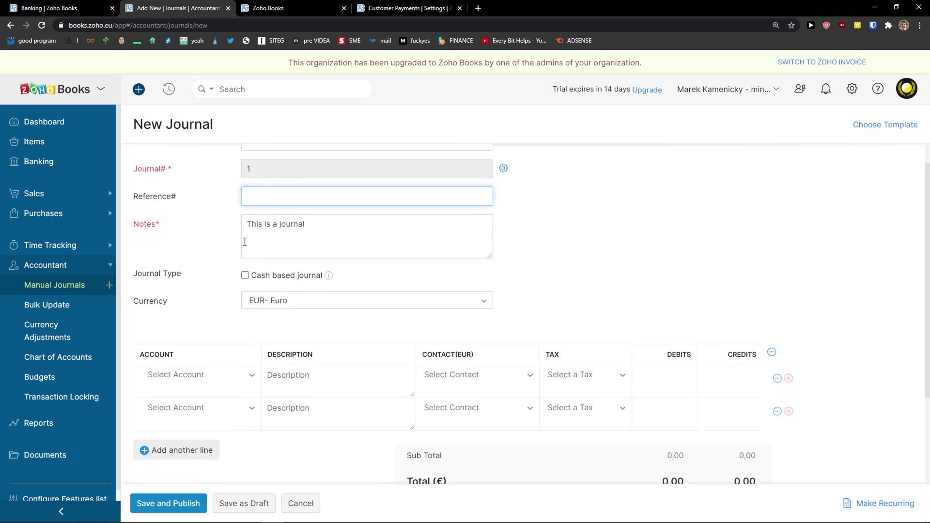
scroll(238, 237, "up", 1)
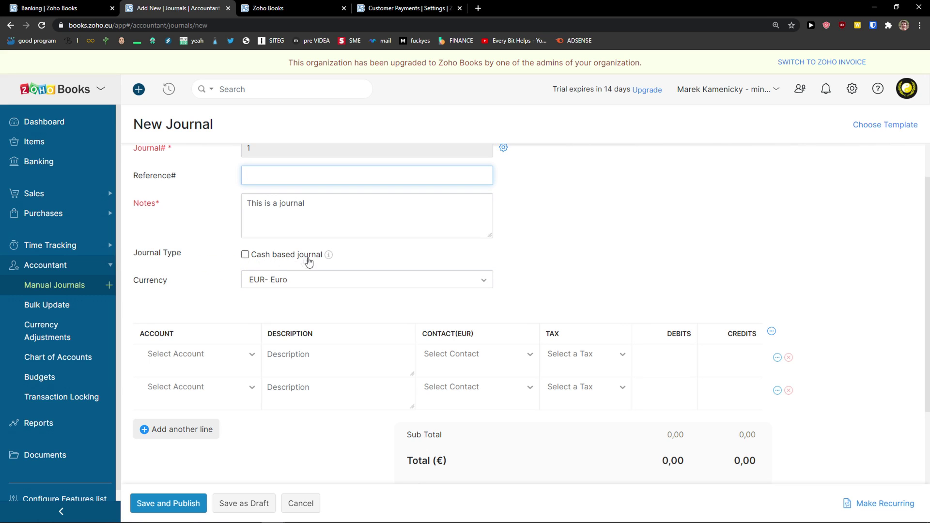
mouse_move(331, 261)
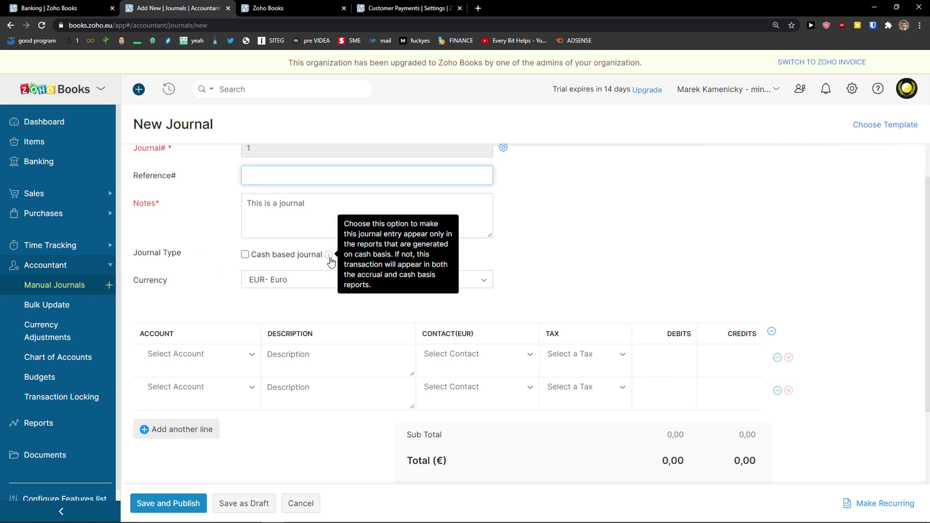
Set the two journal lines' accounts to Advance Tax and Prepaid Expenses
scroll(238, 309, "down", 1)
left_click(254, 307)
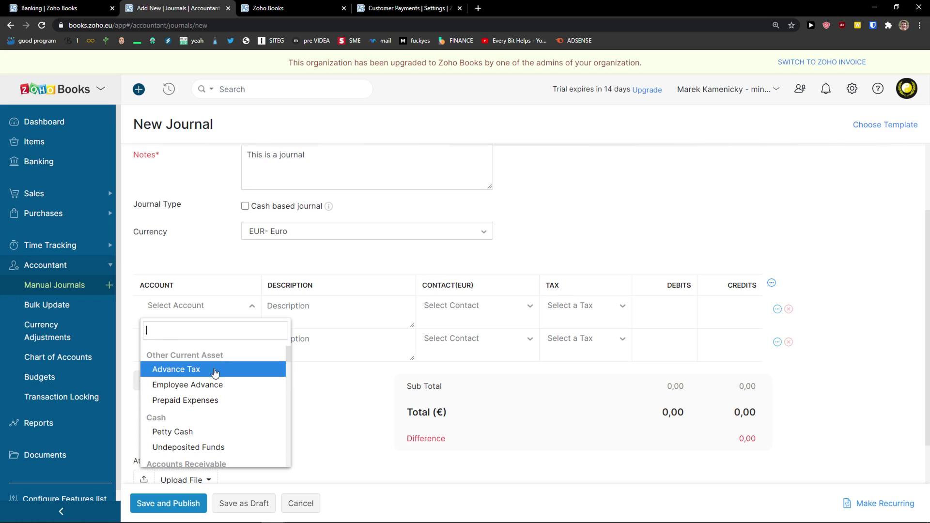
left_click(215, 372)
left_click(229, 334)
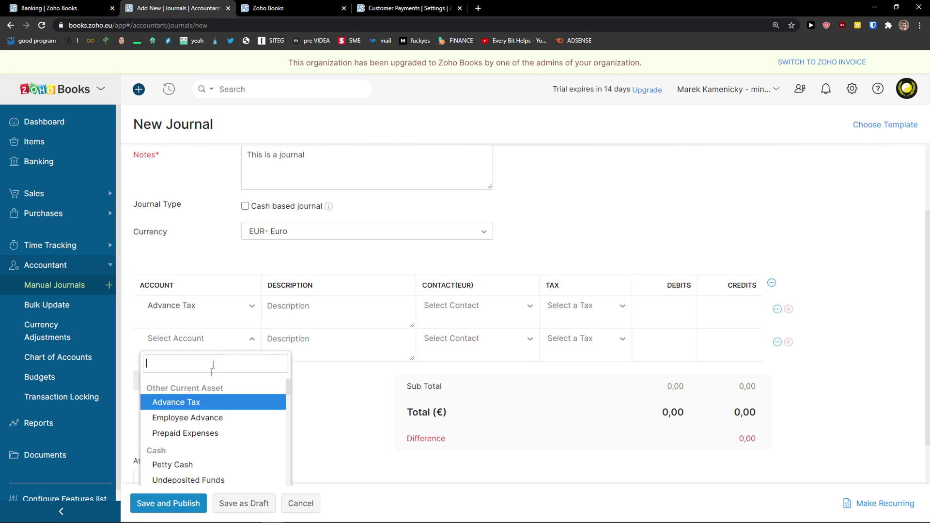
scroll(189, 383, "down", 1)
left_click(189, 376)
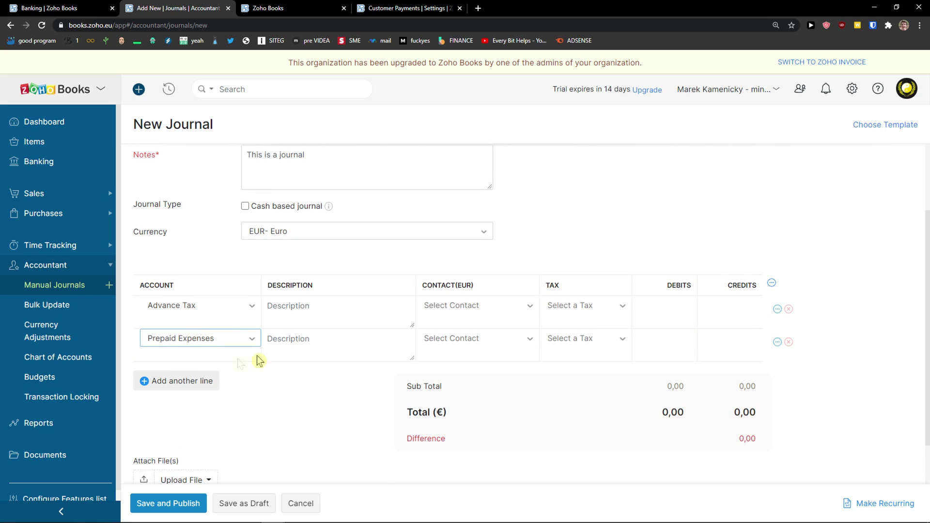
Cancel the journal and leave the page without saving it
scroll(232, 339, "up", 2)
scroll(203, 365, "down", 3)
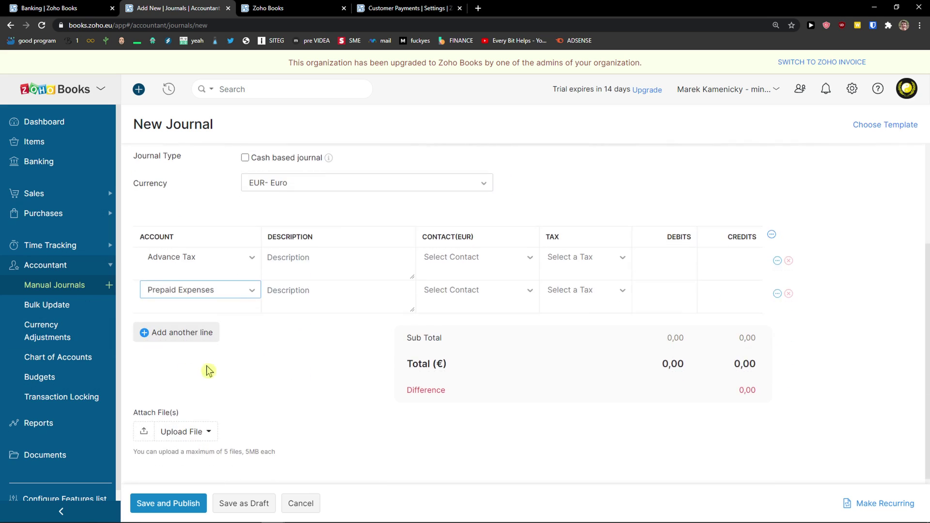
scroll(201, 364, "up", 3)
scroll(208, 310, "down", 3)
scroll(271, 315, "up", 3)
scroll(306, 329, "down", 2)
left_click(310, 506)
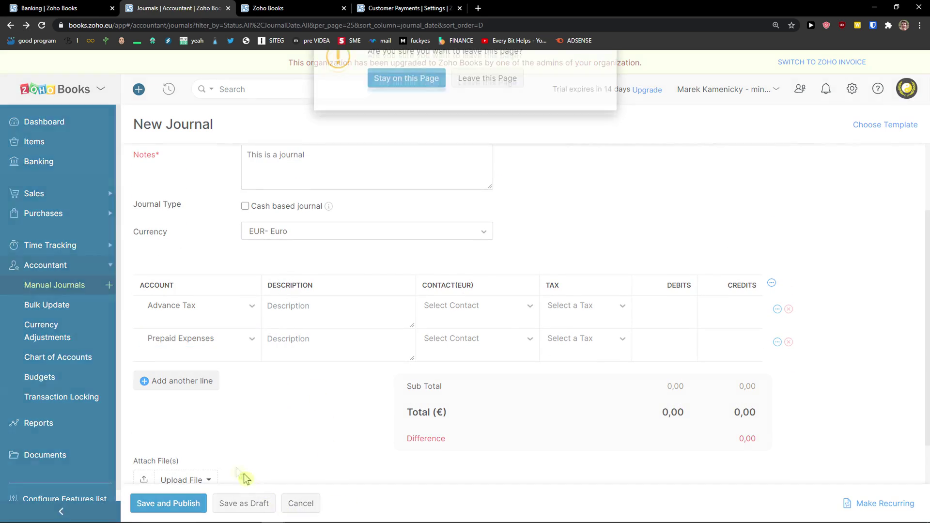
left_click(480, 97)
Review the Bulk Update page, then go to Base Currency Adjustments
left_click(58, 307)
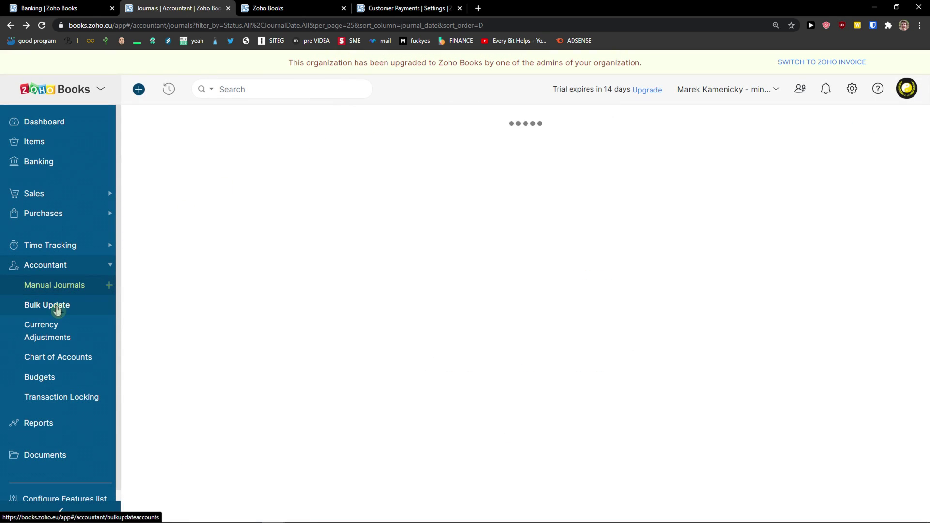
left_click_drag(406, 255, 872, 274)
left_click(58, 338)
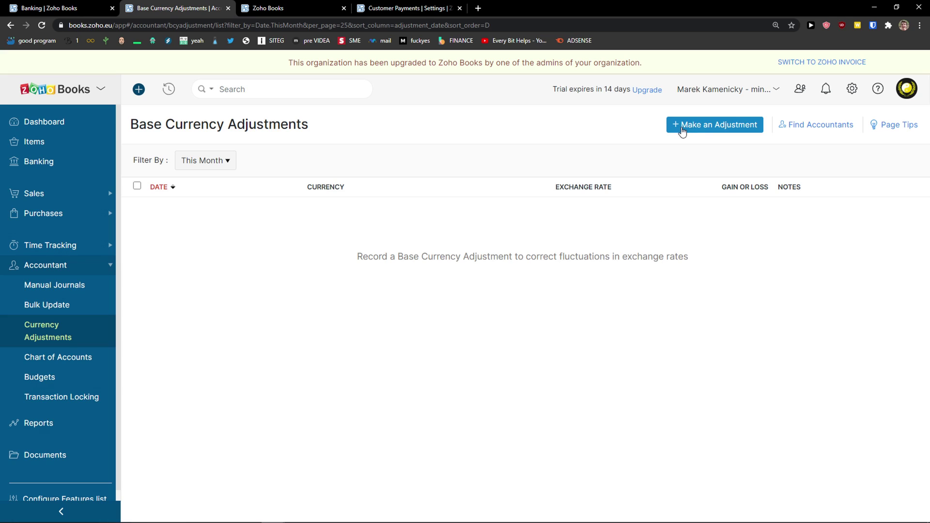
Start a base currency adjustment, browse the Currency list, cancel it, and go to Chart of Accounts
left_click(682, 131)
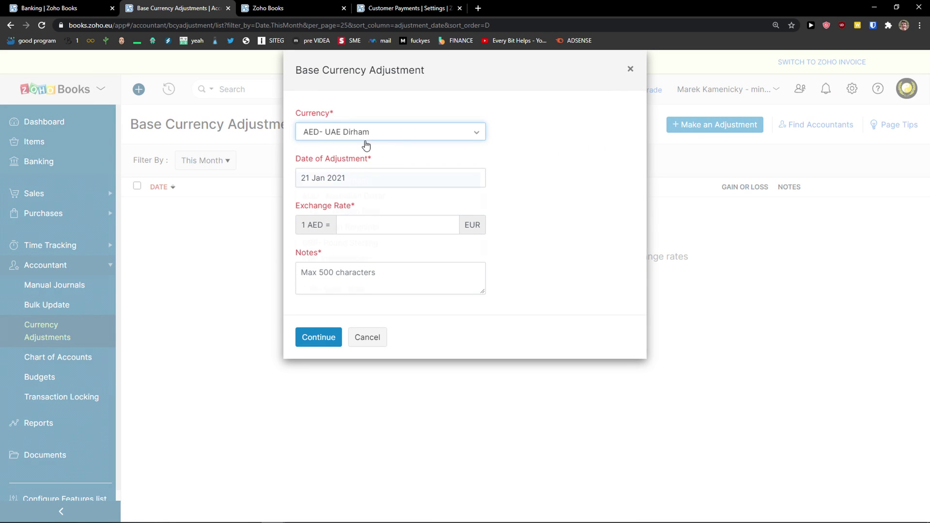
scroll(339, 233, "down", 2)
scroll(353, 237, "up", 2)
left_click(368, 337)
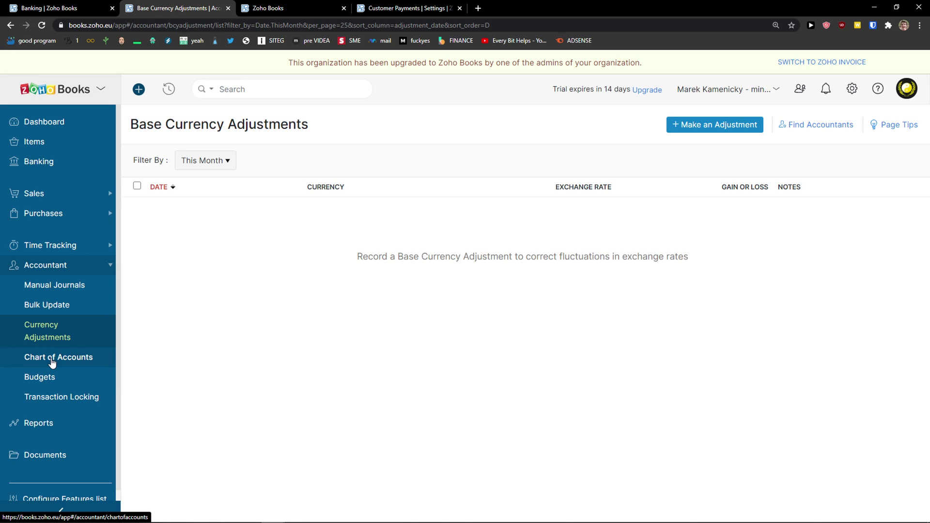
left_click(52, 362)
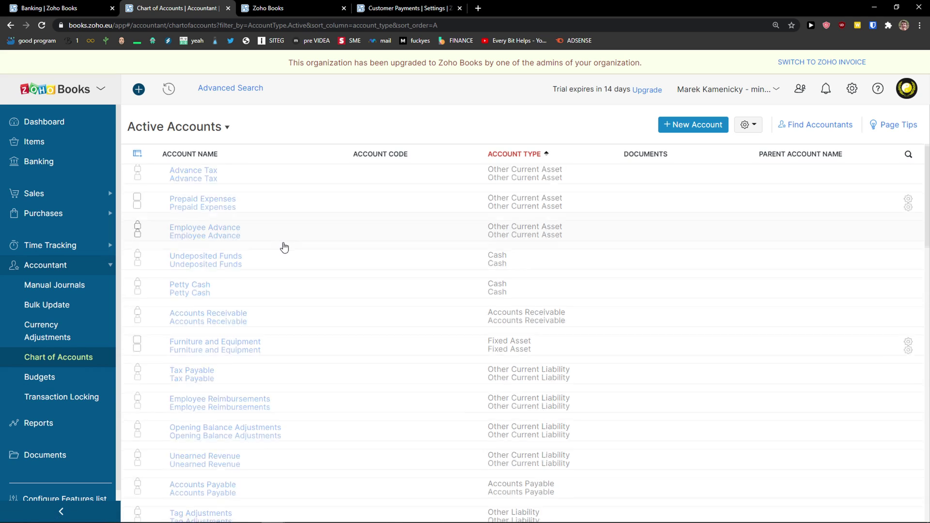
Look over the Budgets page under Accountant
scroll(270, 285, "down", 4)
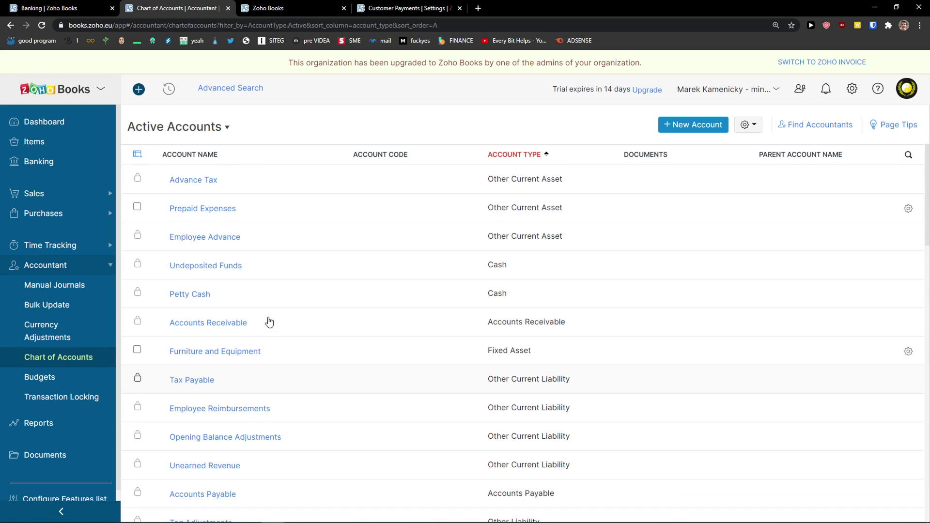
left_click(77, 379)
left_click_drag(352, 216, 687, 249)
left_click(659, 274)
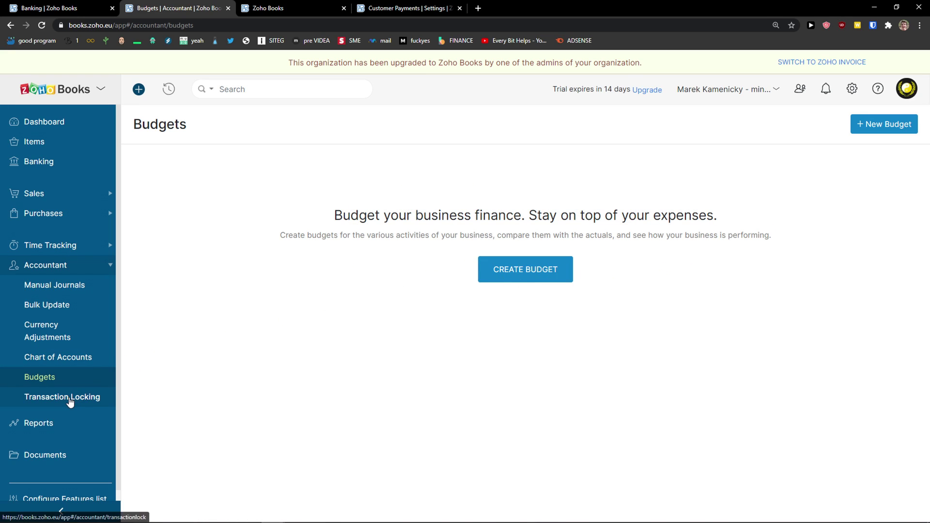
Read the Transaction Locking description, with all modules unlocked, then go to Reports
left_click(68, 398)
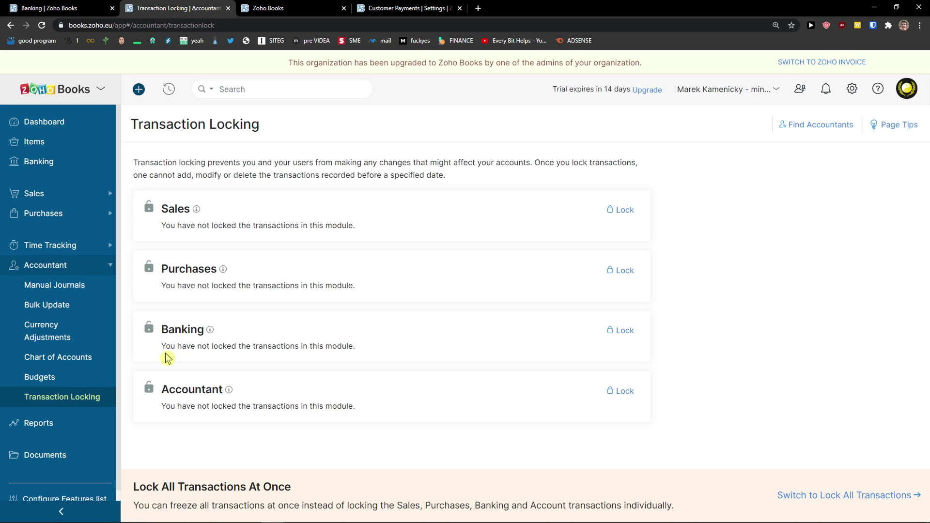
left_click_drag(150, 162, 239, 176)
left_click(208, 194)
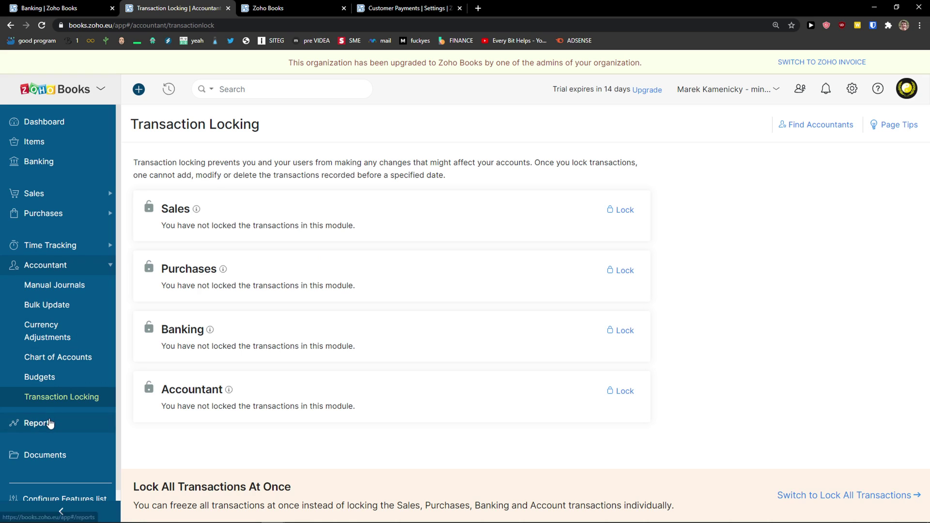
left_click(49, 423)
Open the January 2021 Profit and Loss report and look it over
scroll(234, 297, "down", 1)
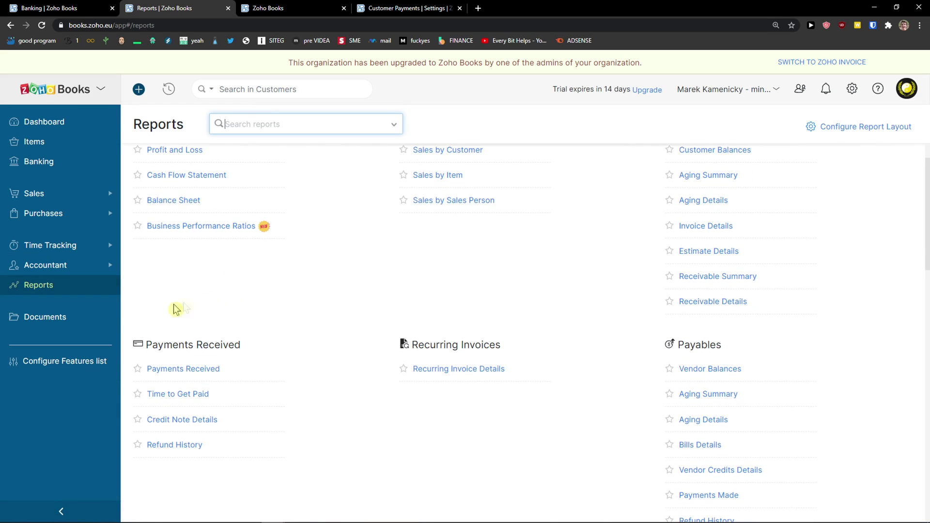
scroll(339, 249, "up", 1)
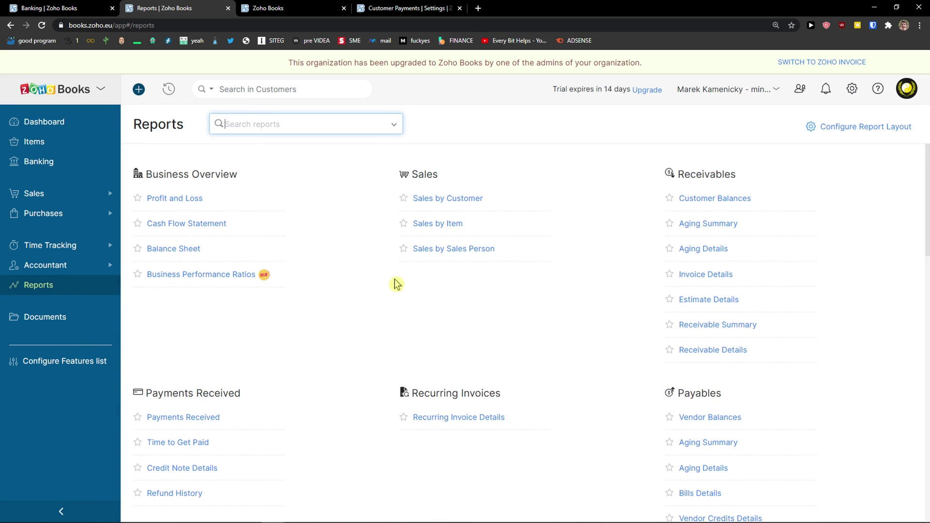
left_click(189, 206)
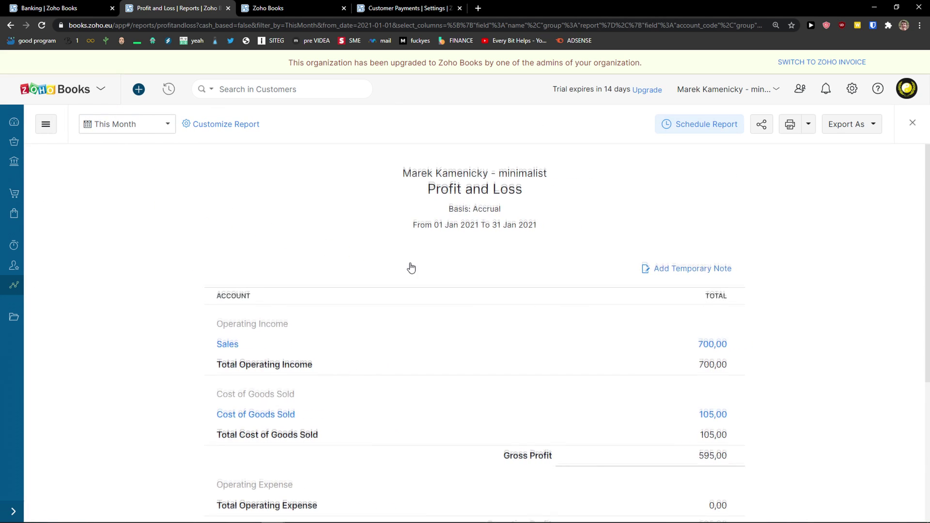
scroll(411, 267, "down", 3)
scroll(409, 268, "up", 5)
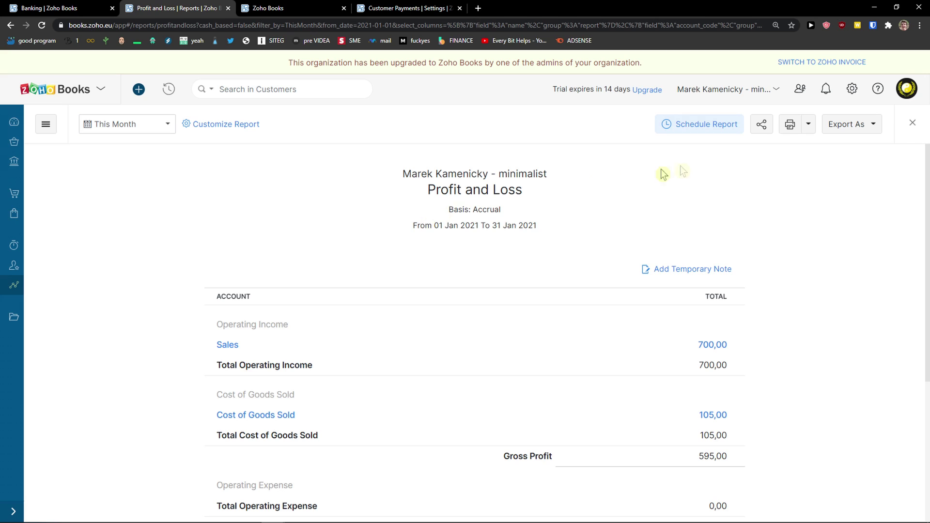
Export the report as profit_and_loss.pdf, view the file, then return to Reports
left_click(866, 128)
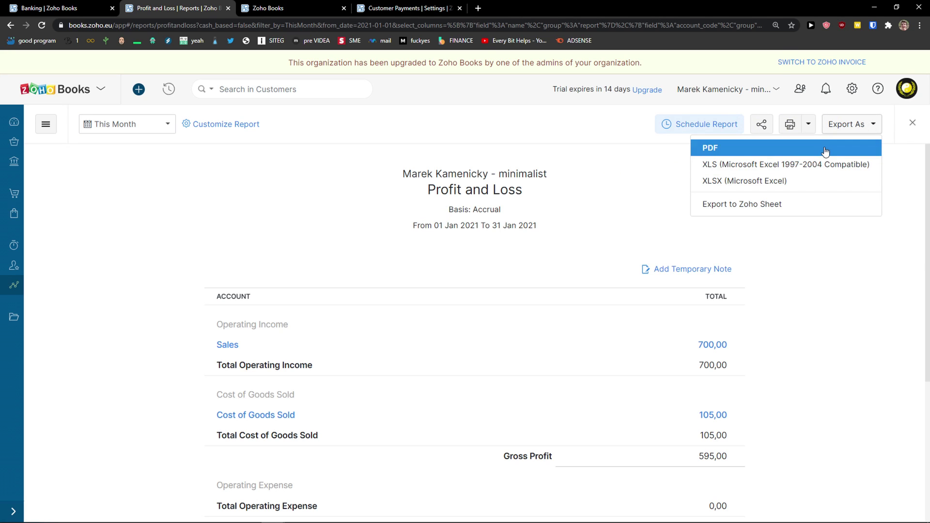
left_click(824, 150)
left_click(184, 191)
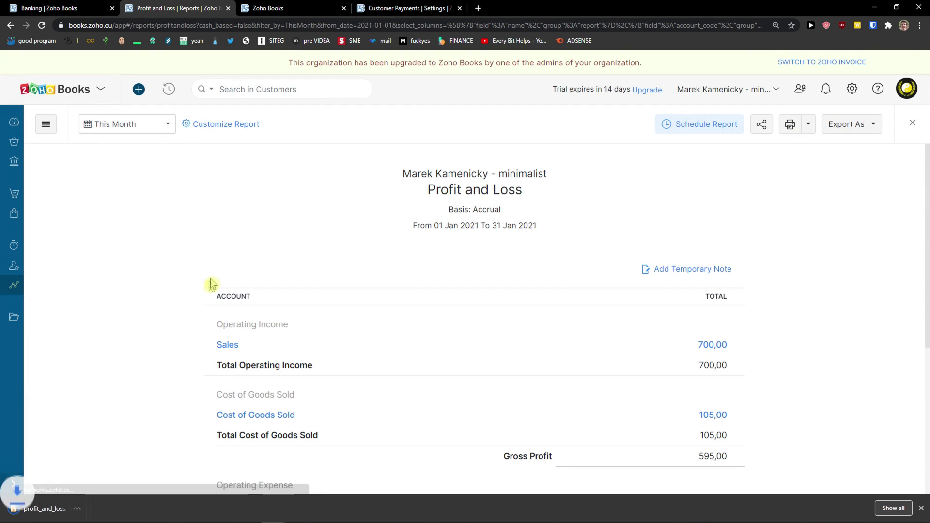
left_click(68, 511)
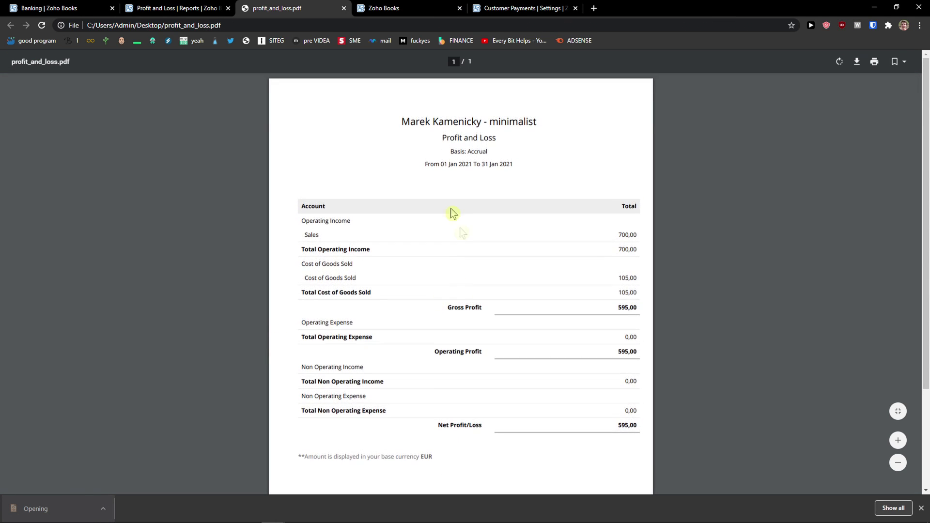
left_click(174, 8)
left_click(12, 285)
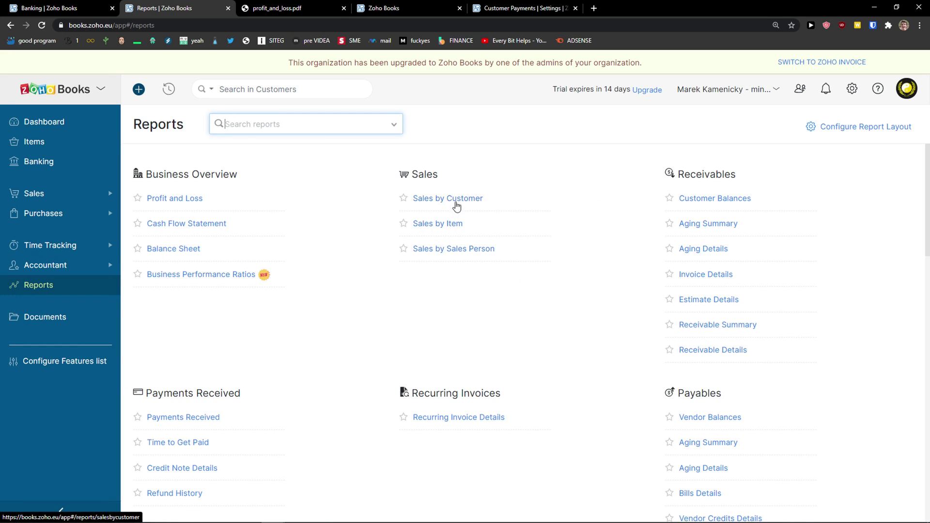
left_click(456, 200)
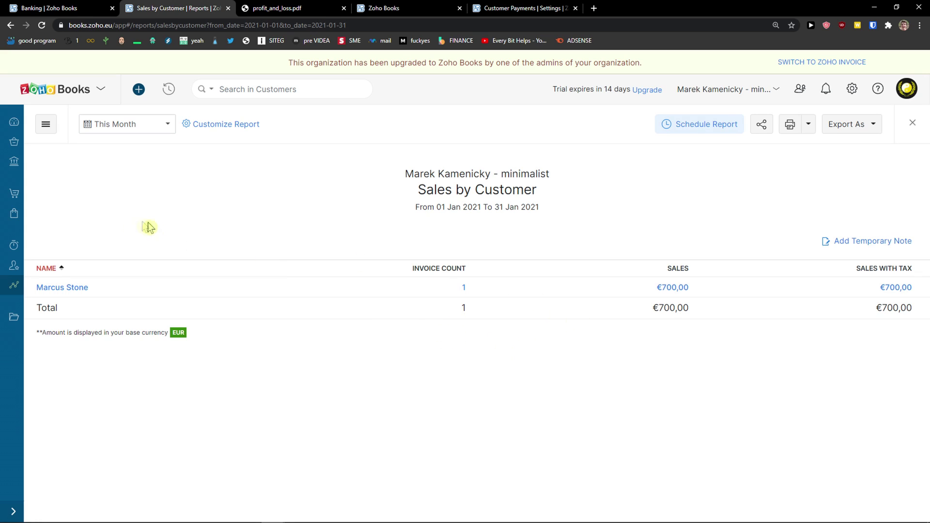
left_click(14, 285)
scroll(280, 306, "down", 2)
scroll(280, 306, "up", 1)
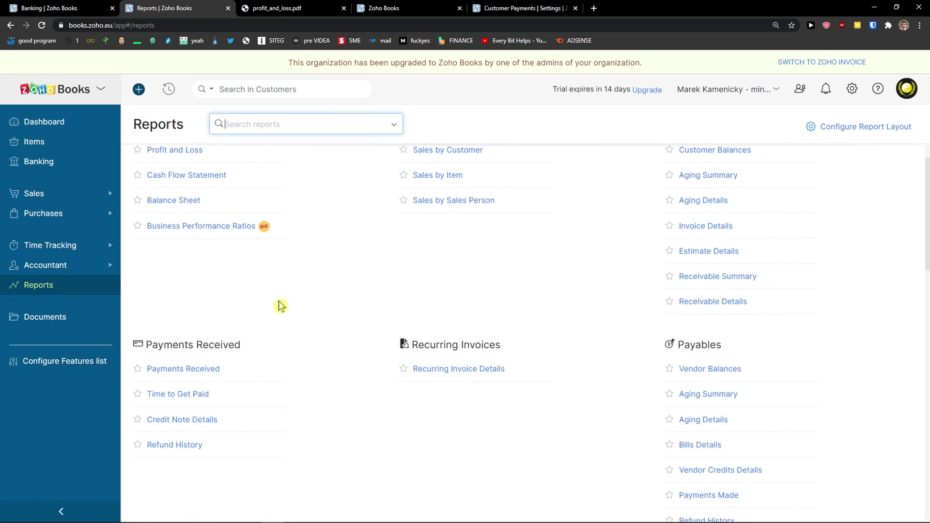
scroll(280, 306, "down", 4)
scroll(279, 308, "down", 2)
scroll(277, 308, "up", 7)
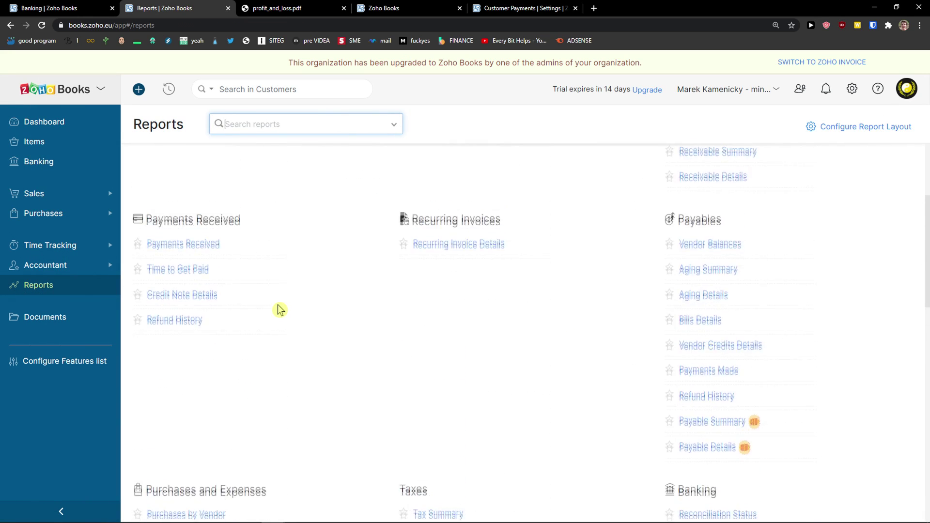
left_click(48, 320)
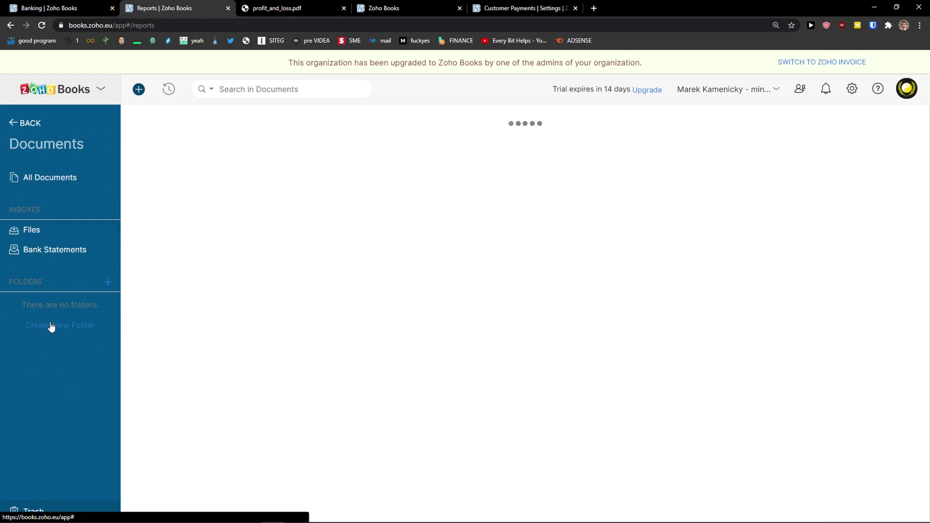
left_click(11, 125)
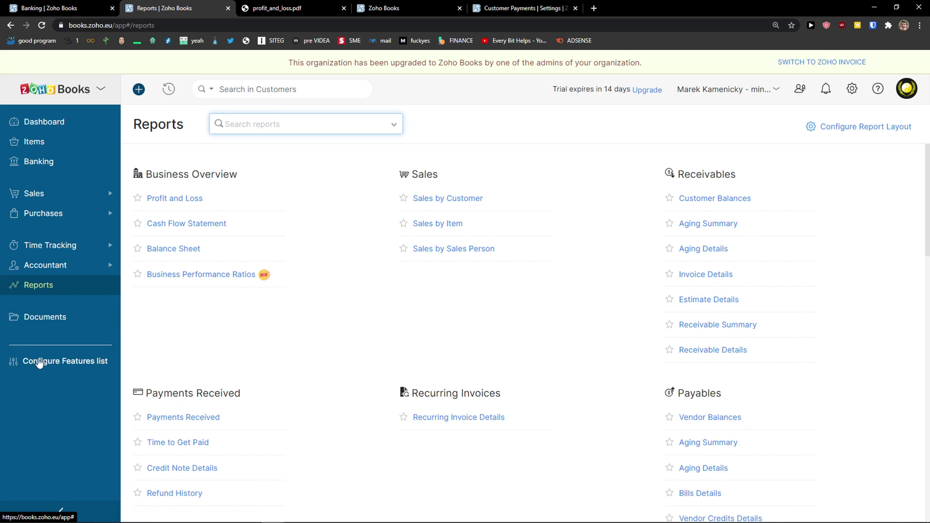
left_click(28, 364)
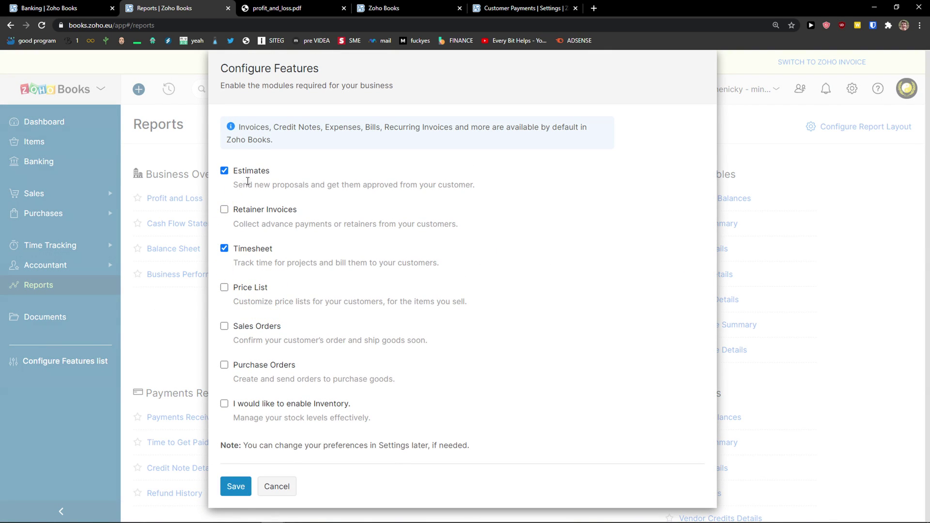
left_click_drag(221, 86, 398, 101)
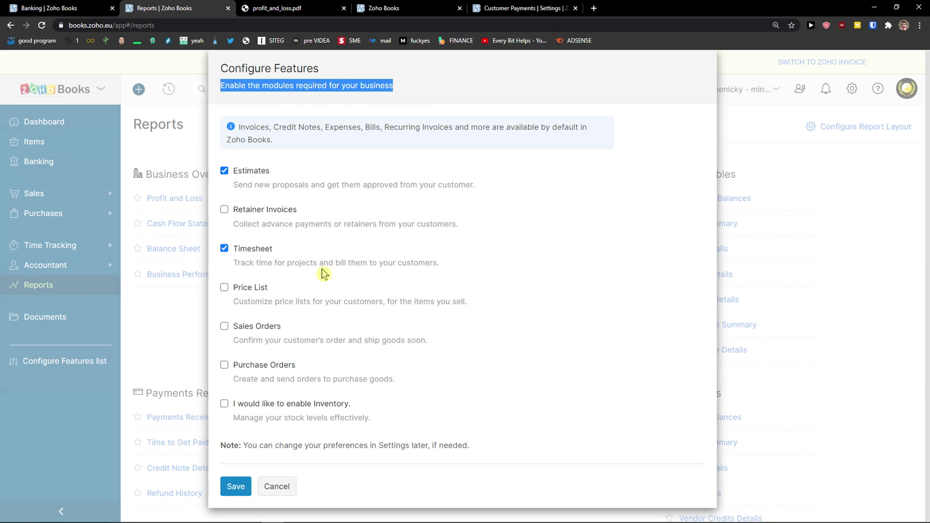
left_click_drag(224, 88, 429, 103)
left_click(224, 403)
left_click(224, 365)
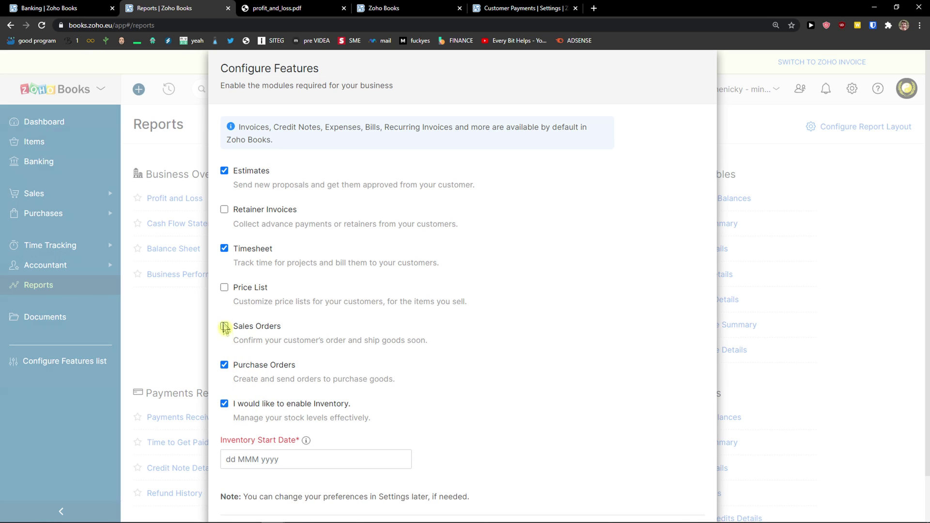
scroll(226, 331, "down", 2)
left_click(224, 352)
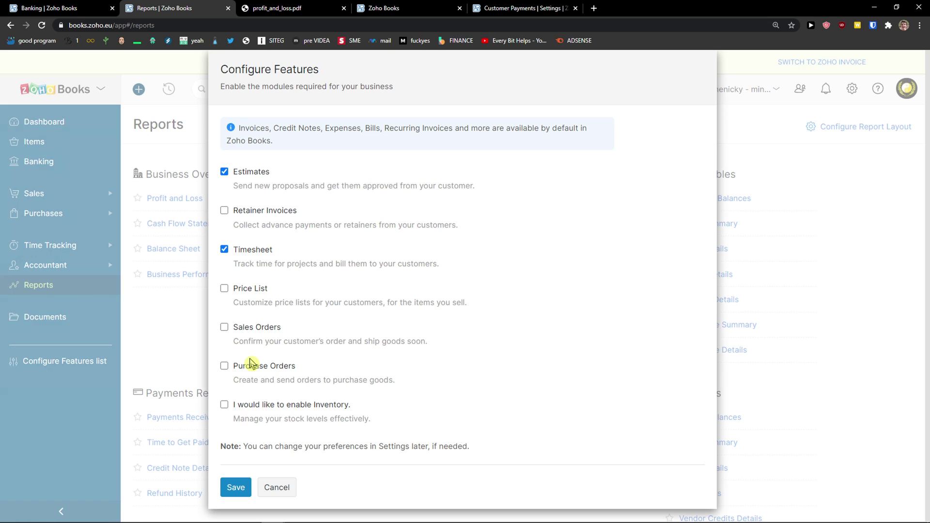
left_click(273, 488)
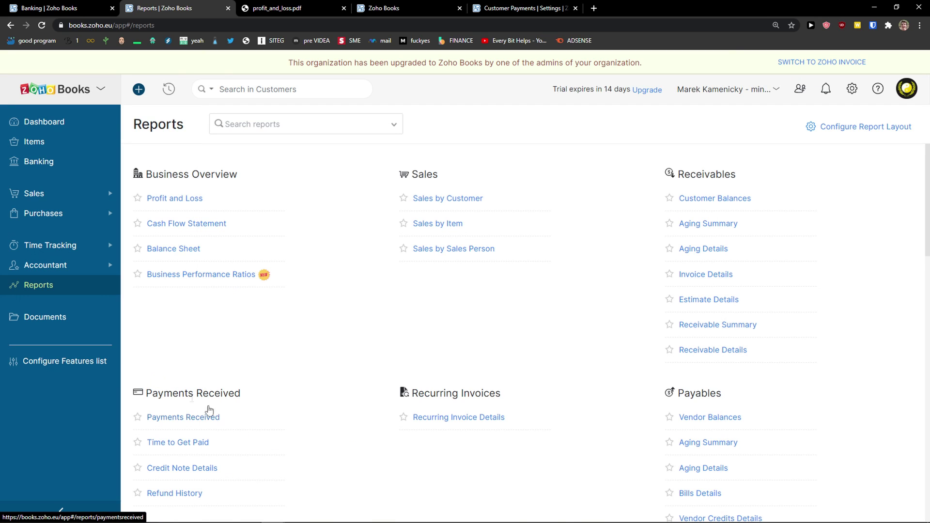
Review the Dashboard's €750,00 receivables and €60,00 payables, then show the quick-create list
left_click(61, 125)
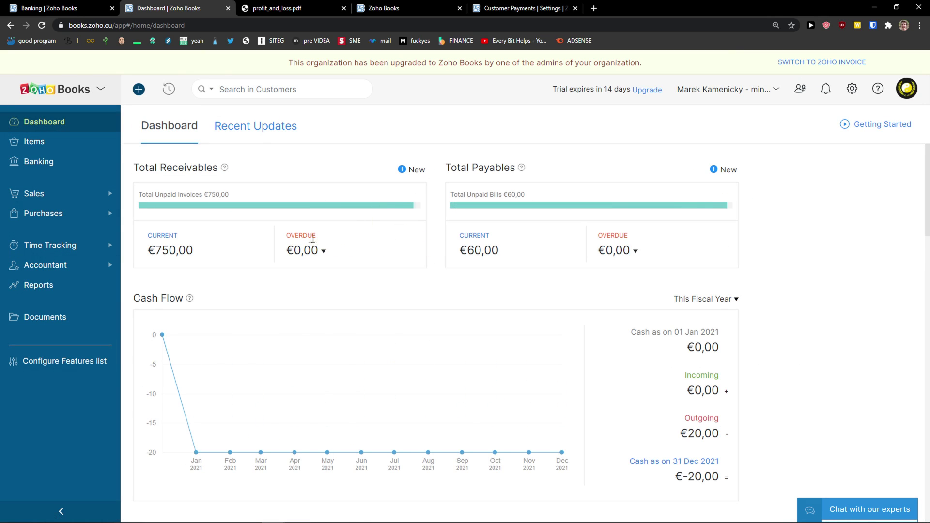
scroll(288, 325, "down", 8)
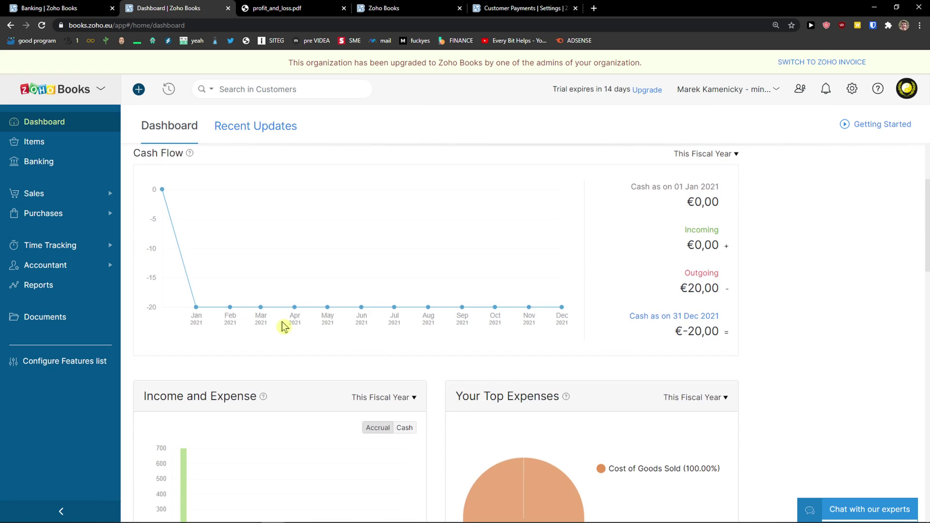
scroll(270, 325, "up", 6)
scroll(250, 343, "up", 2)
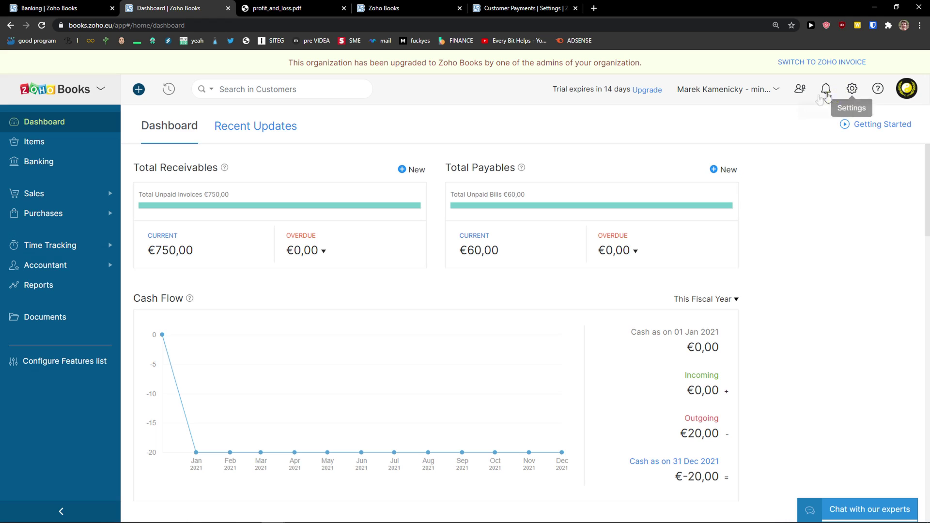
left_click(139, 89)
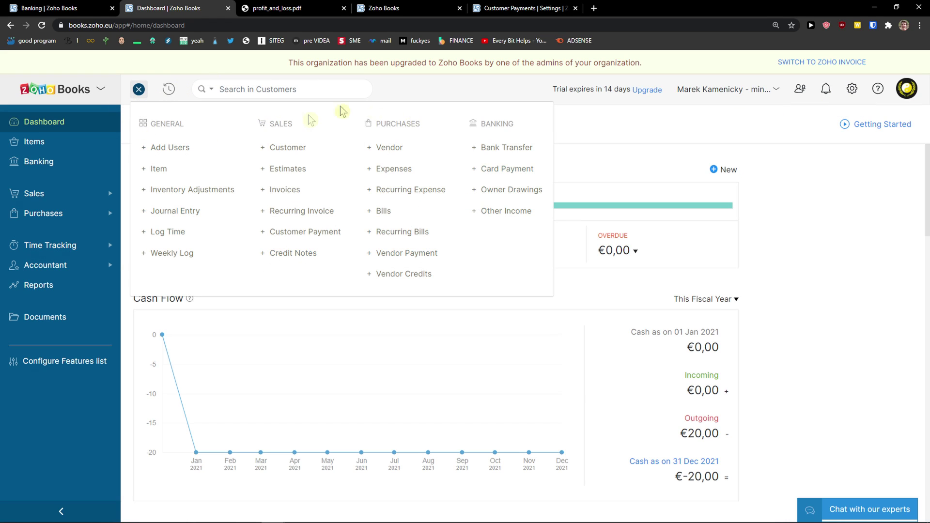
left_click(850, 231)
left_click(139, 89)
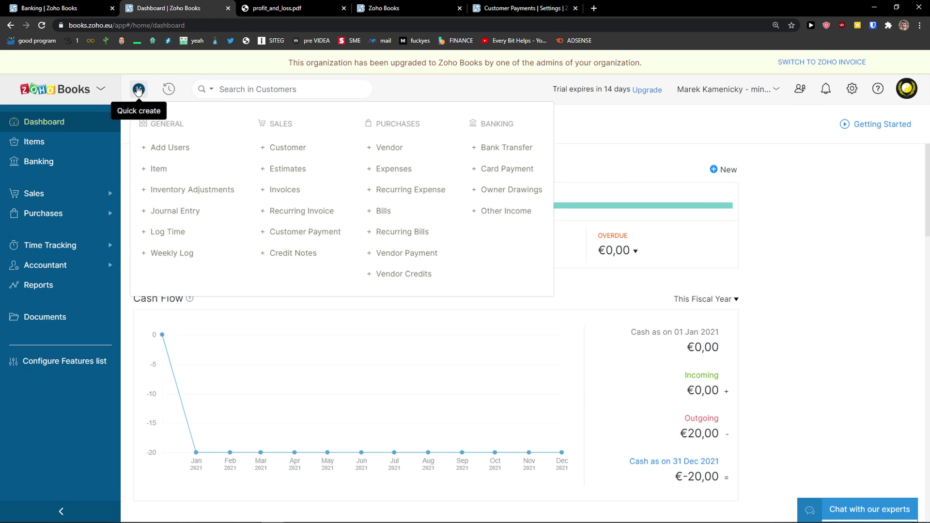